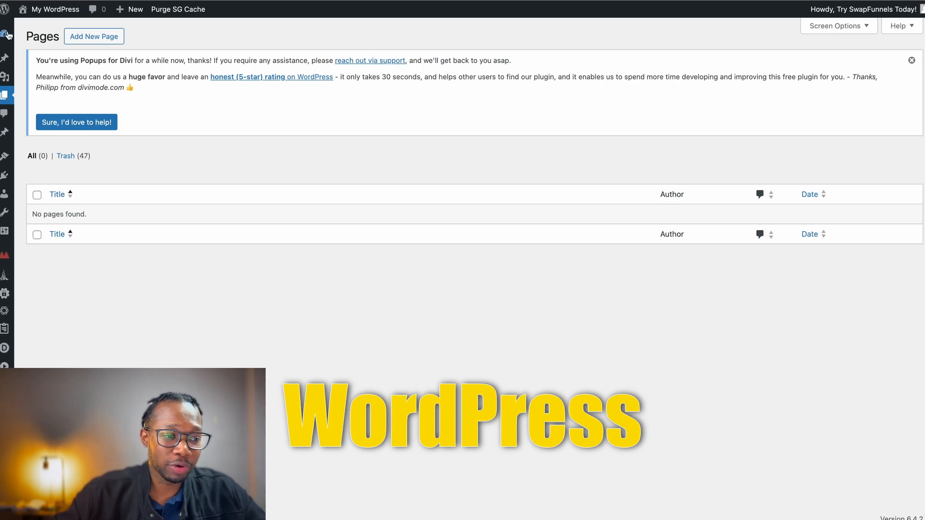
Go to the site's dashboard and create a new page
{"action": "left_click", "coordinate": [62, 45]}
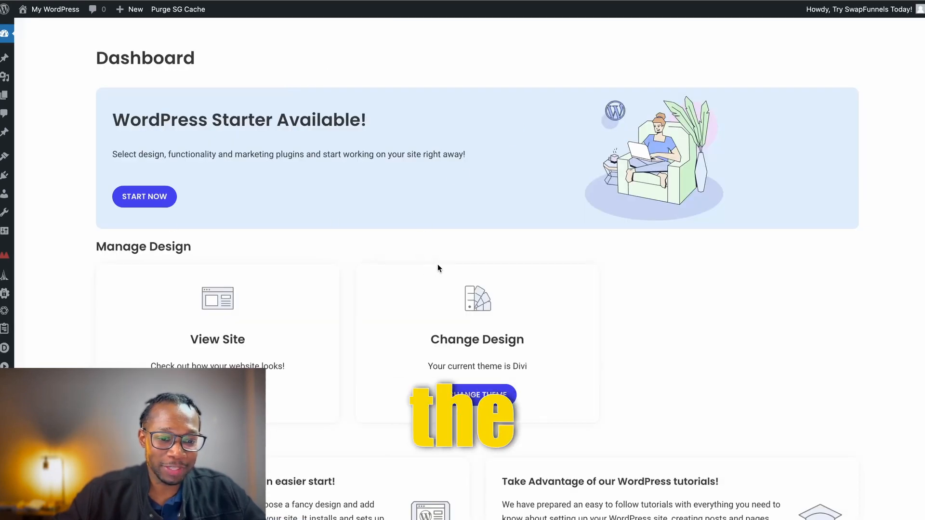
{"action": "mouse_move", "coordinate": [4, 97]}
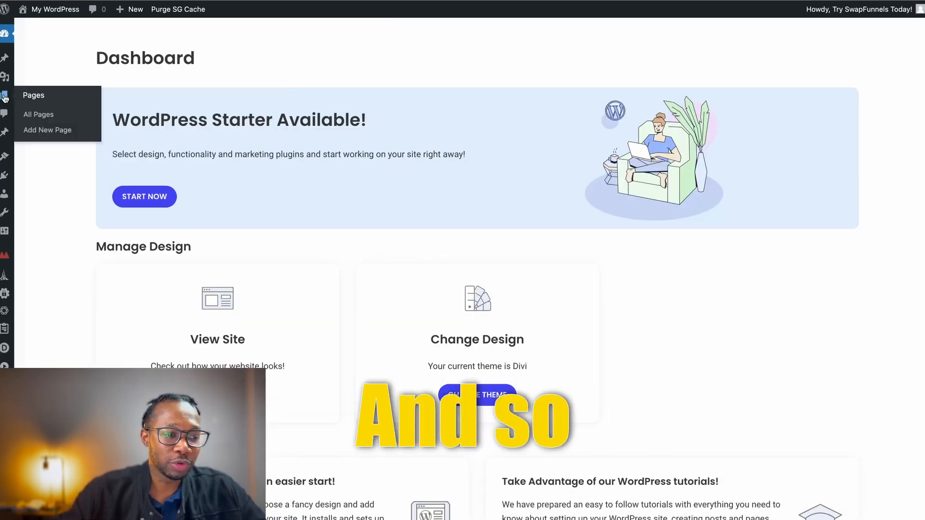
{"action": "left_click", "coordinate": [43, 138]}
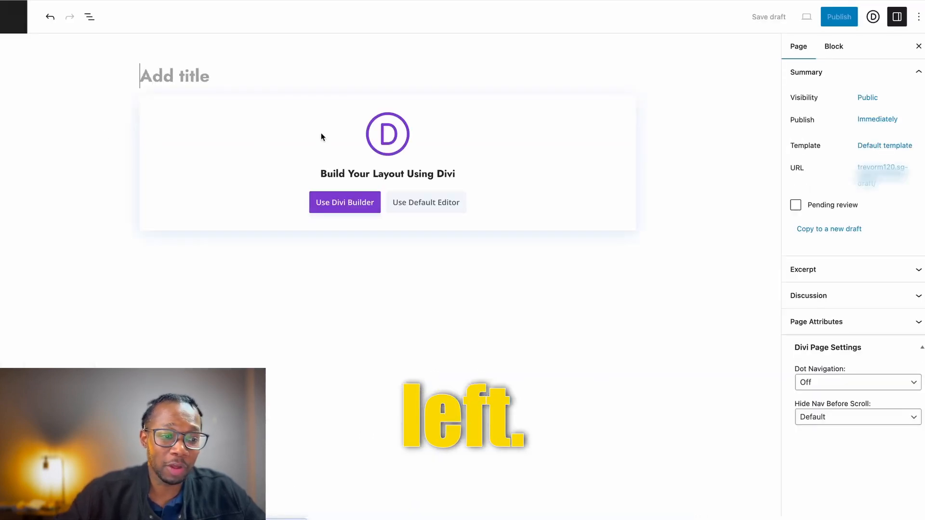
Set the new page's template to Blank Page
{"action": "left_click", "coordinate": [885, 149]}
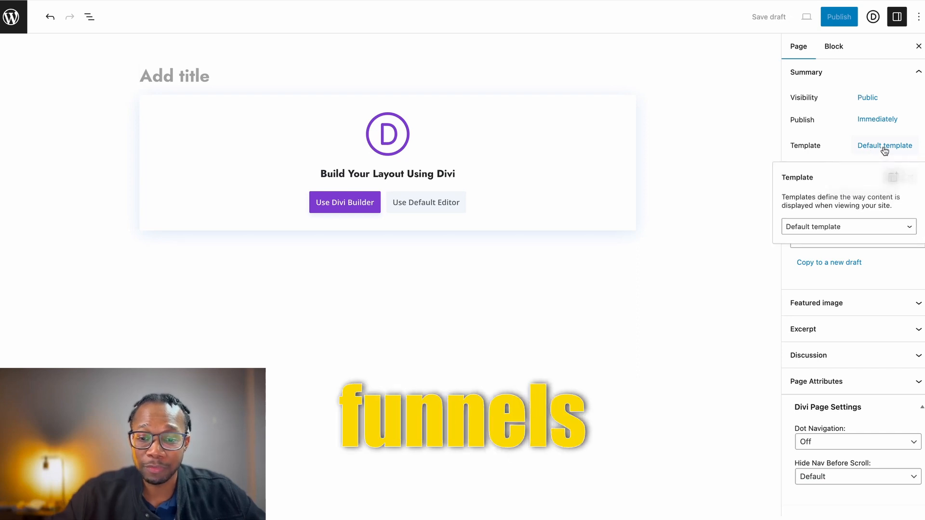
{"action": "left_click", "coordinate": [849, 232]}
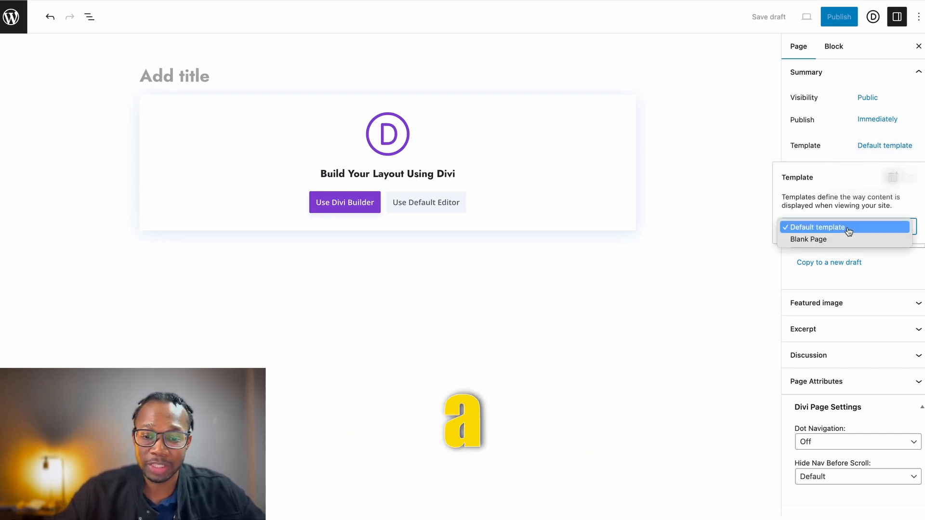
{"action": "left_click", "coordinate": [840, 240]}
{"action": "left_click", "coordinate": [558, 297]}
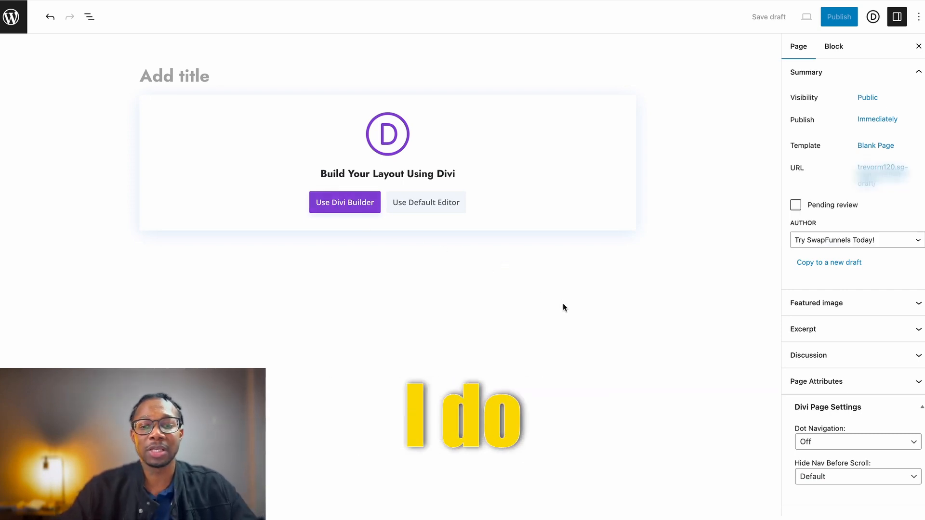
Start building the page with Divi from a premade layout and filter the saved layouts to favorites only
{"action": "left_click", "coordinate": [348, 206]}
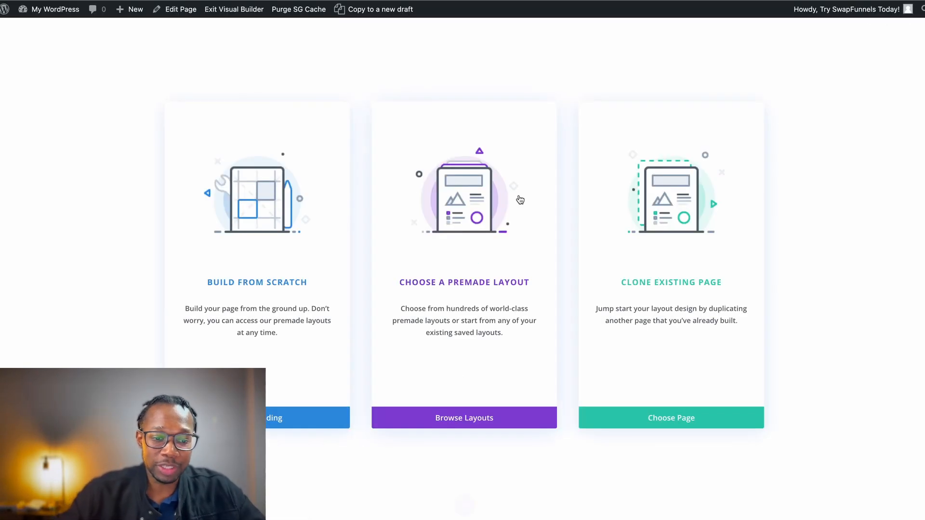
{"action": "left_click", "coordinate": [488, 281]}
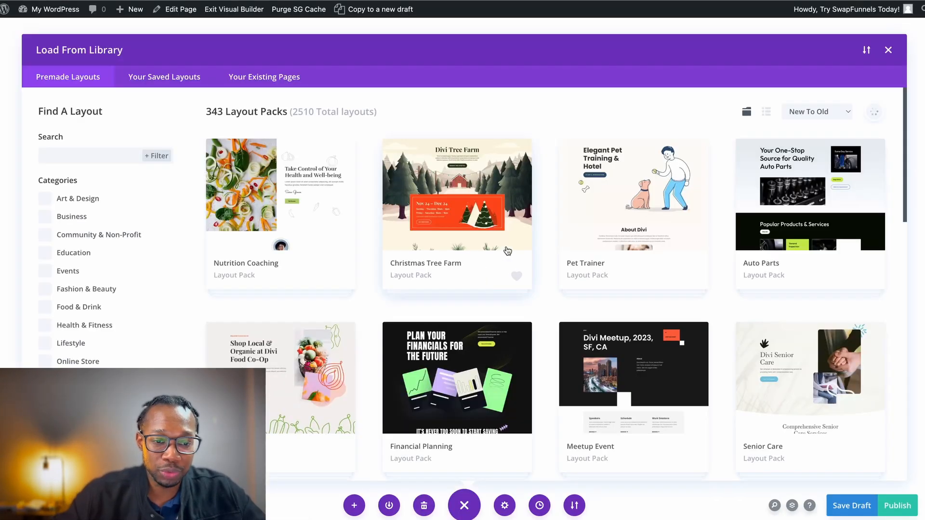
{"action": "left_click", "coordinate": [162, 82]}
{"action": "left_click", "coordinate": [115, 153]}
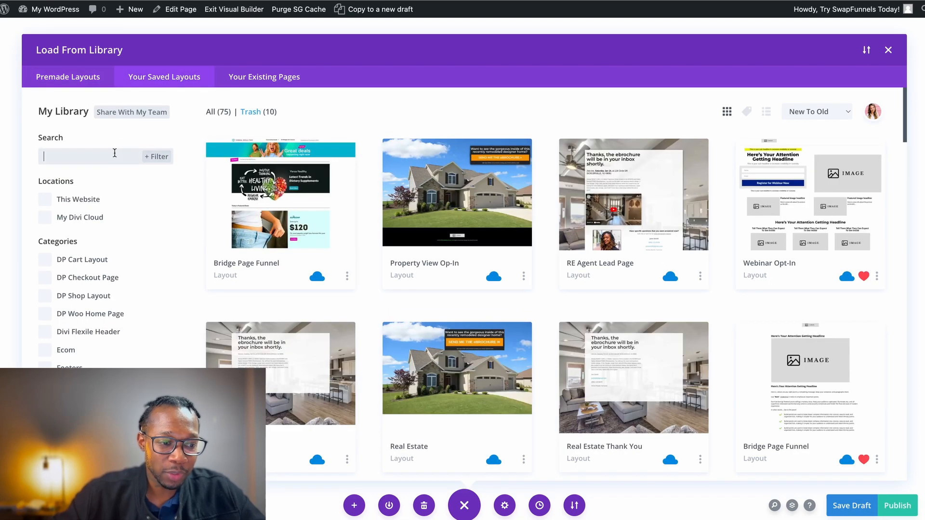
{"action": "left_click", "coordinate": [159, 157]}
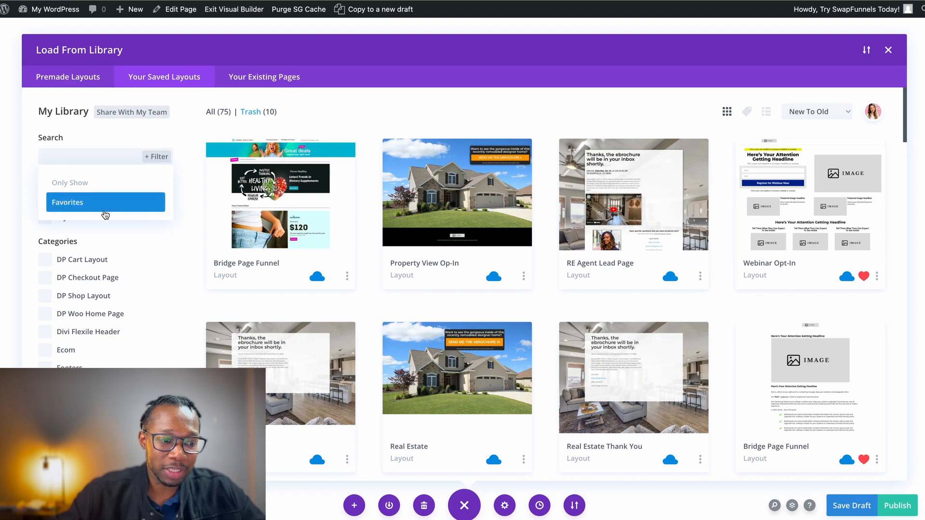
{"action": "left_click", "coordinate": [72, 201]}
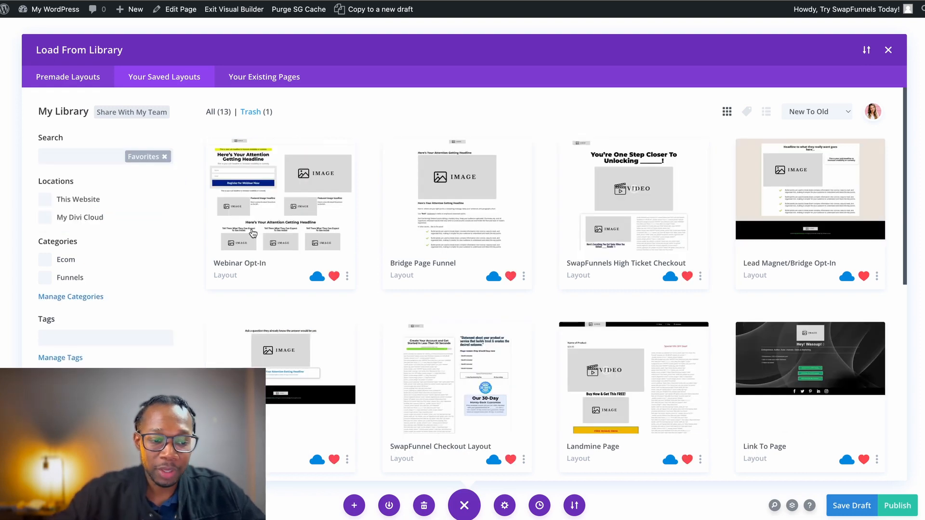
Load the saved Ecom Checkout Funnel Page layout into the page
{"action": "scroll", "coordinate": [318, 418], "scroll_direction": "down", "scroll_amount": 6}
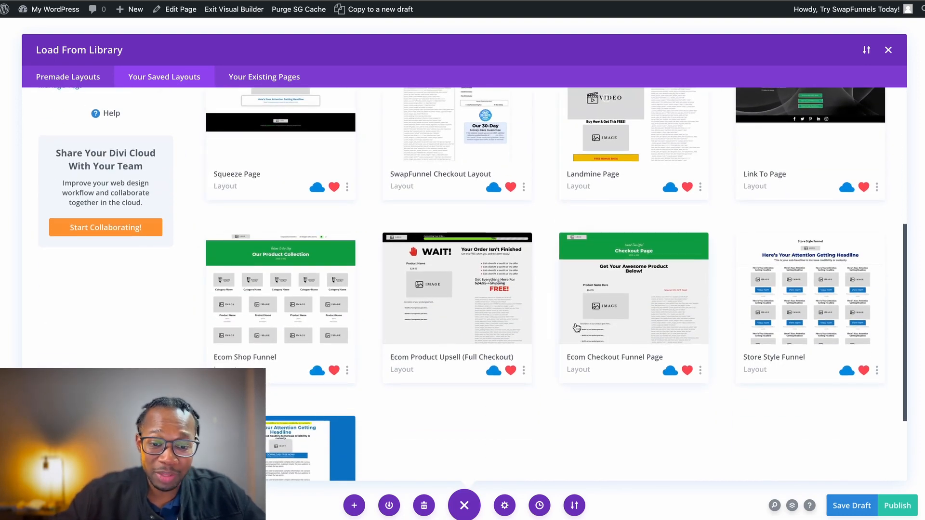
{"action": "left_click", "coordinate": [636, 317]}
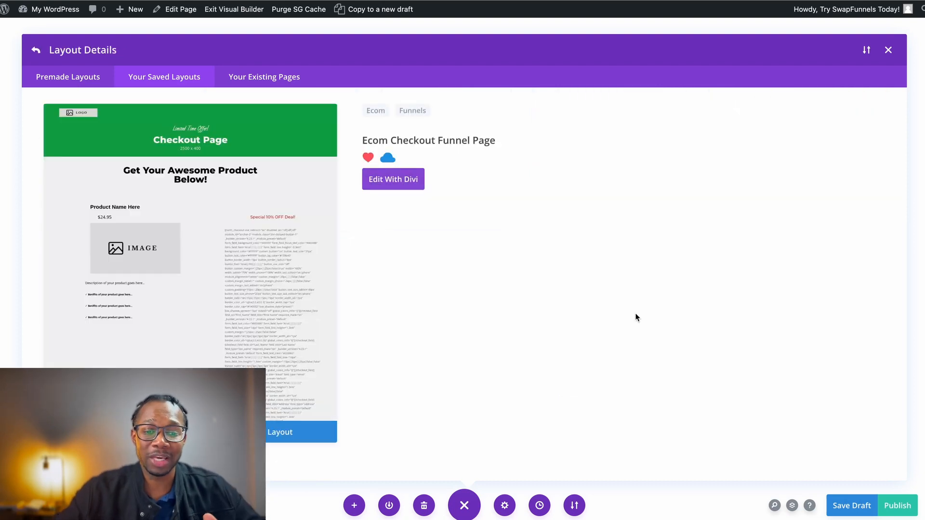
{"action": "left_click", "coordinate": [285, 436]}
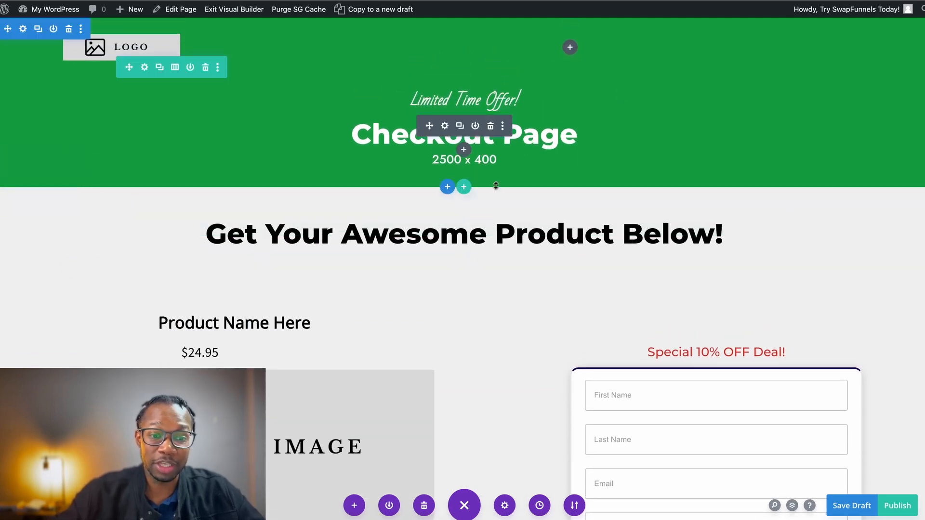
Look over the loaded checkout layout and replace the header's logo placeholder with the SwapFunnels logo
{"action": "scroll", "coordinate": [437, 290], "scroll_direction": "down", "scroll_amount": 5}
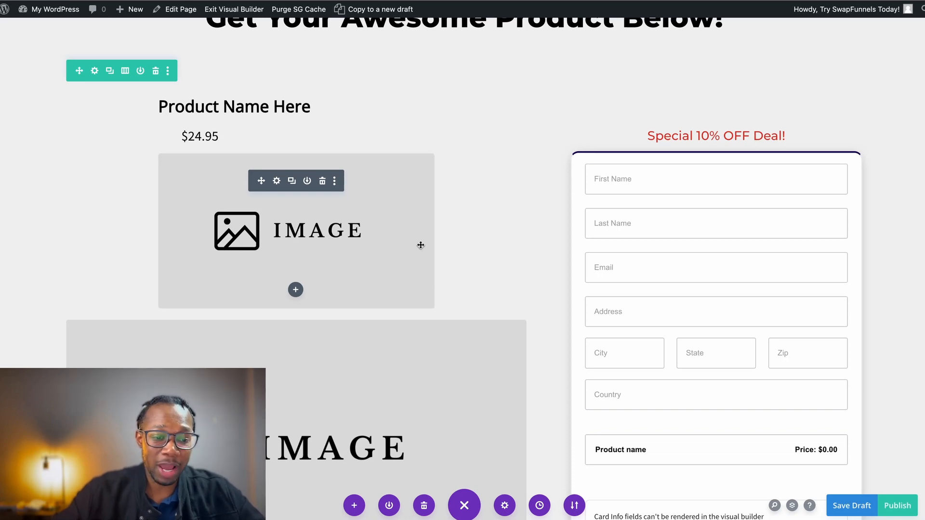
{"action": "scroll", "coordinate": [311, 460], "scroll_direction": "down", "scroll_amount": 12}
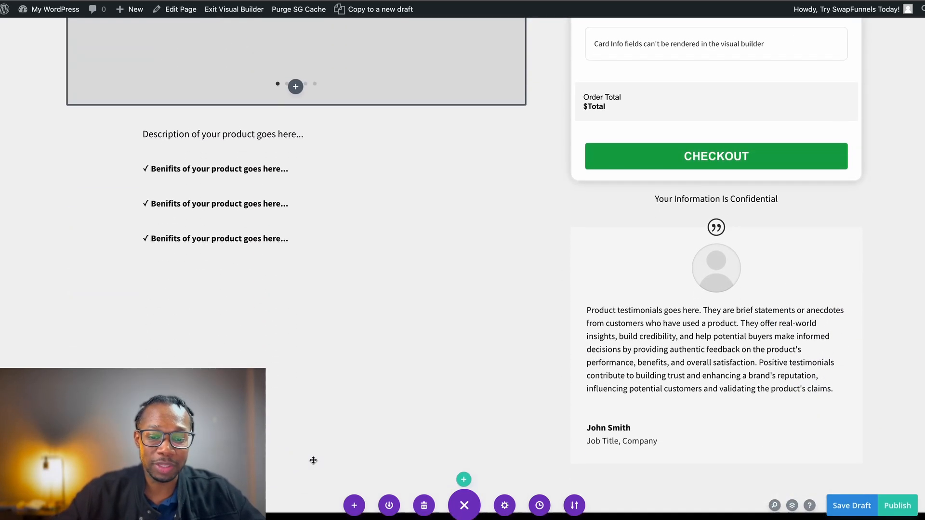
{"action": "scroll", "coordinate": [415, 308], "scroll_direction": "up", "scroll_amount": 15}
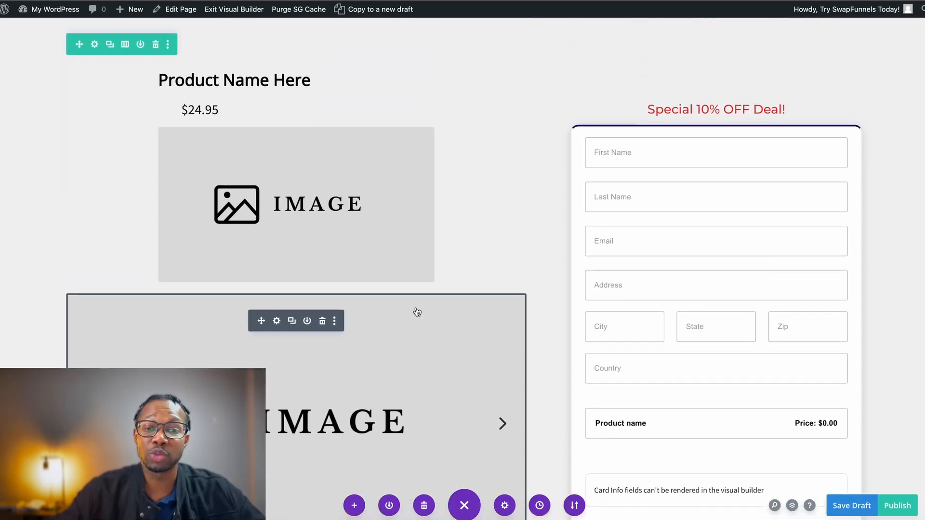
{"action": "scroll", "coordinate": [417, 311], "scroll_direction": "up", "scroll_amount": 2}
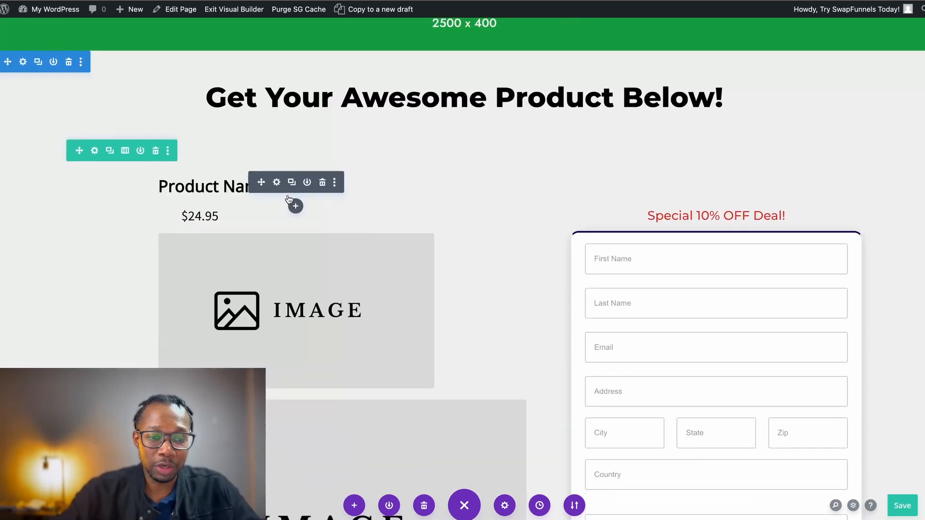
{"action": "scroll", "coordinate": [289, 197], "scroll_direction": "up", "scroll_amount": 4}
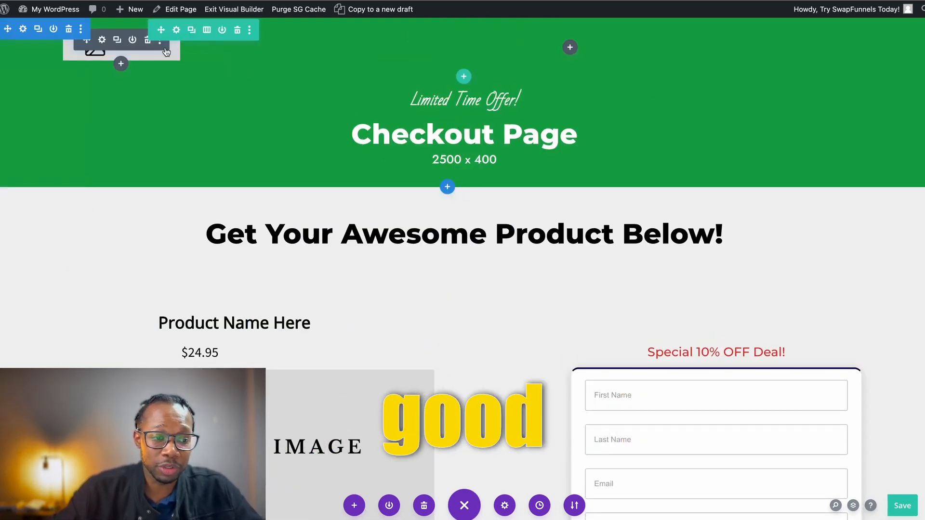
{"action": "left_click", "coordinate": [101, 40]}
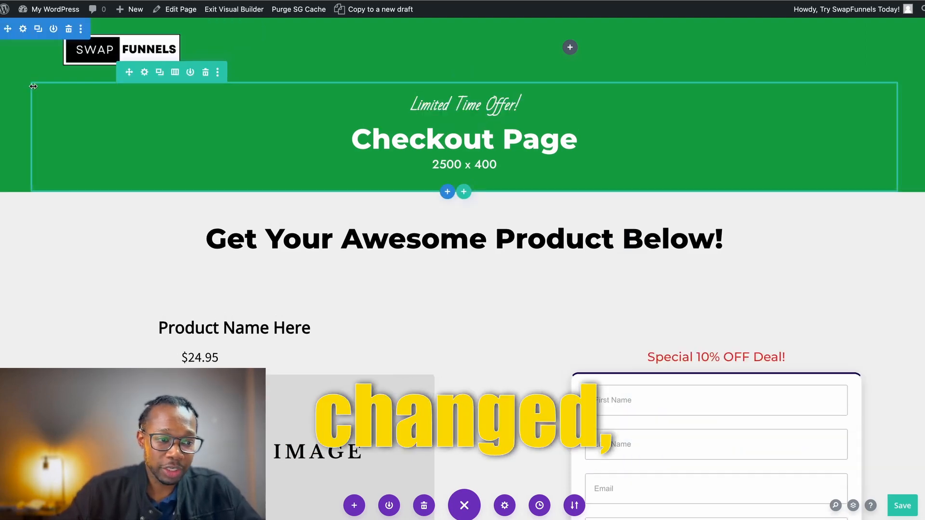
Set the header section's background to the AI-generated photo of four cake slices from the prompt "bunch of different kinds of cakes"
{"action": "left_click", "coordinate": [145, 72]}
{"action": "left_click", "coordinate": [661, 465]}
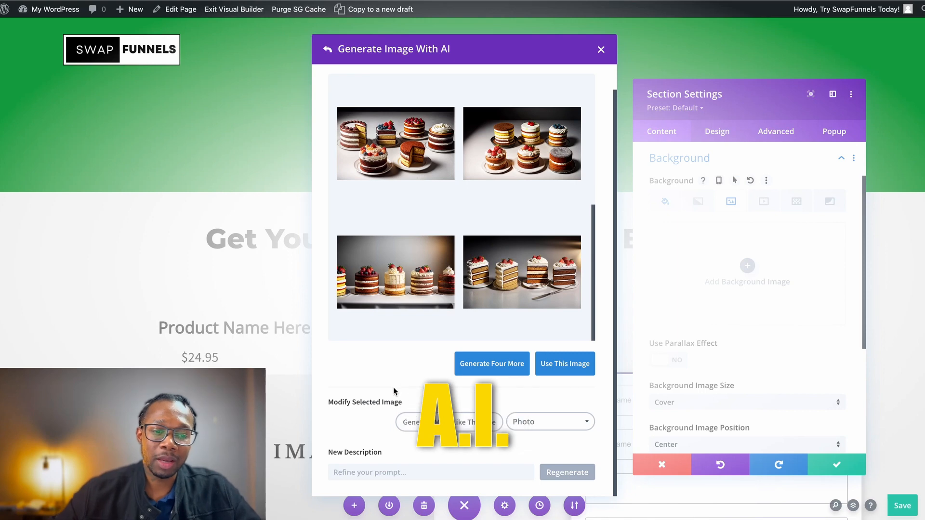
{"action": "scroll", "coordinate": [394, 391], "scroll_direction": "up", "scroll_amount": 1}
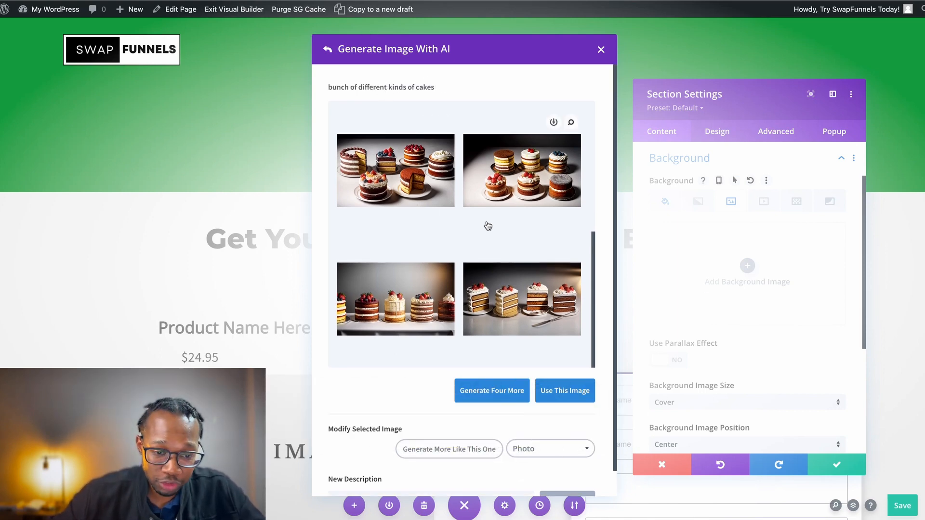
{"action": "left_click", "coordinate": [514, 309]}
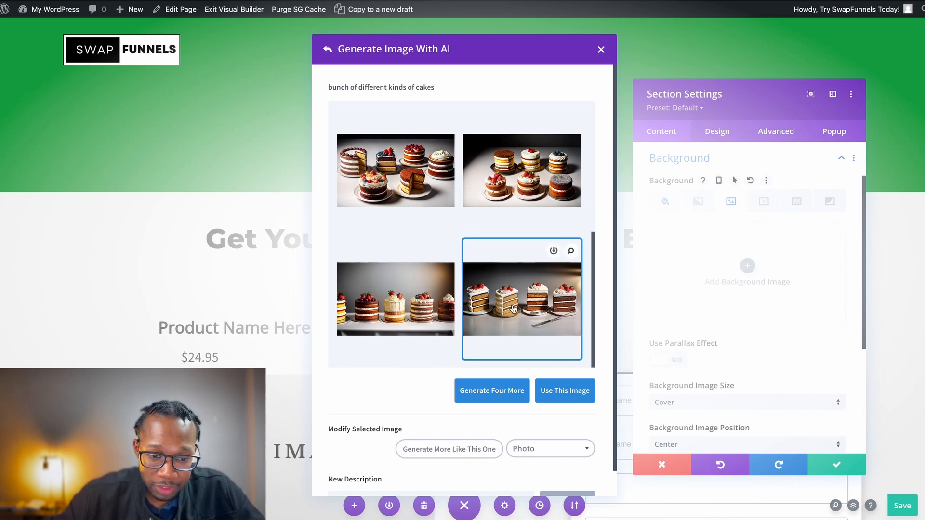
{"action": "left_click", "coordinate": [557, 390]}
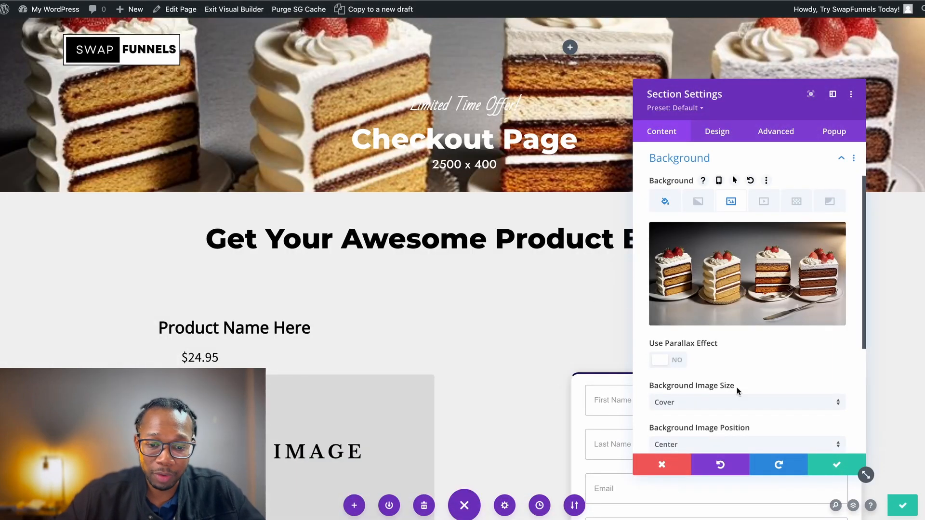
{"action": "left_click", "coordinate": [826, 471]}
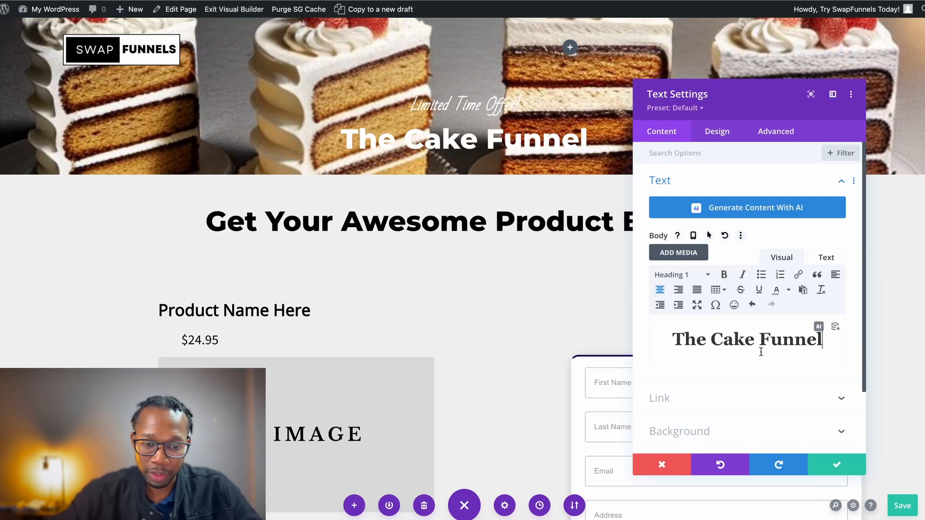
Change the header title to "The Cake Funnel" and darken the section's cake background image
{"action": "left_click", "coordinate": [814, 460]}
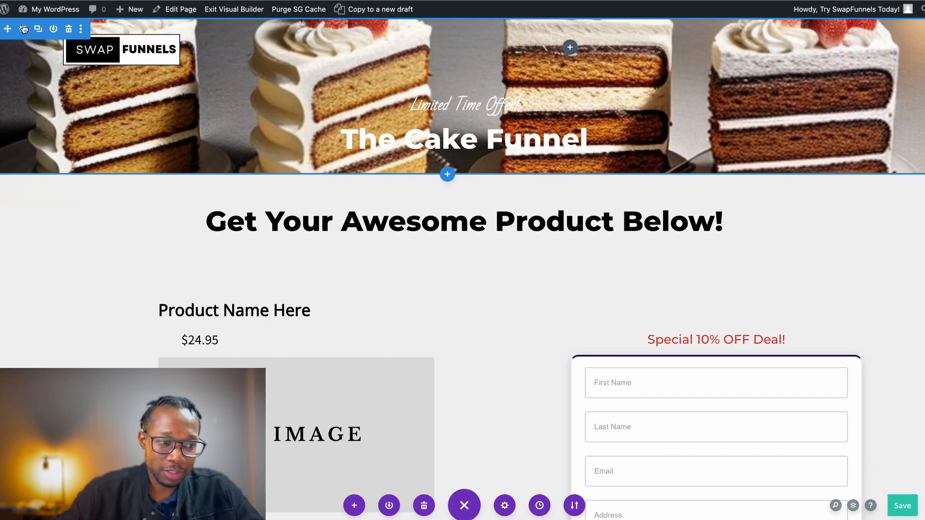
{"action": "left_click", "coordinate": [23, 28]}
{"action": "left_click", "coordinate": [753, 215]}
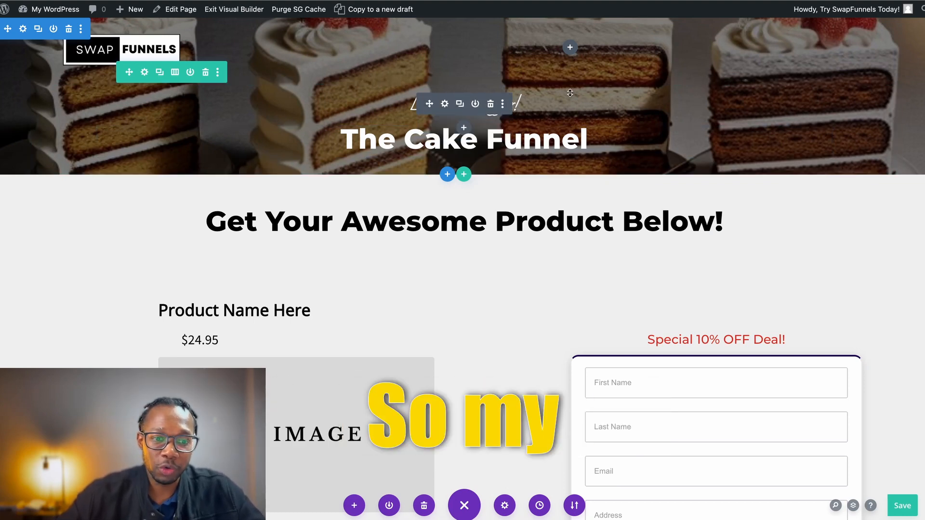
Change the headline below the header to "The Best Cakes In Town"
{"action": "scroll", "coordinate": [521, 281], "scroll_direction": "down", "scroll_amount": 1}
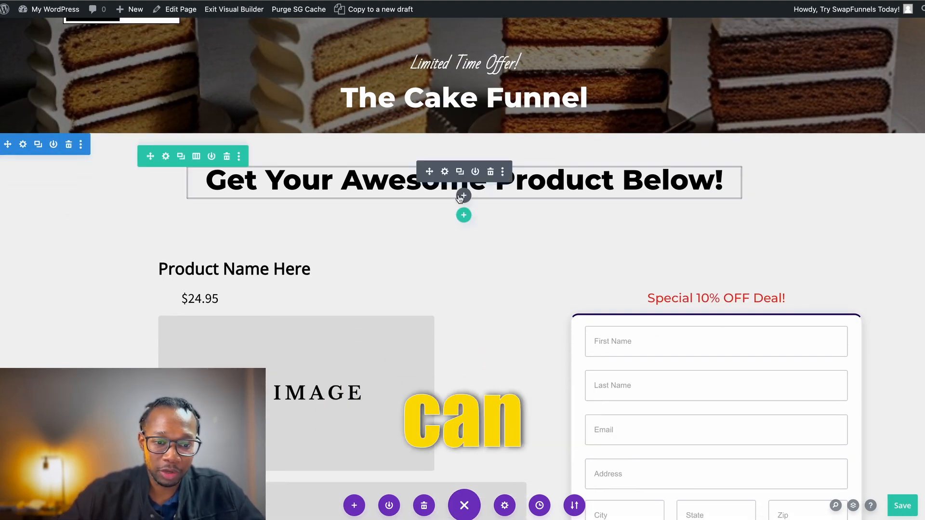
{"action": "left_click", "coordinate": [445, 171]}
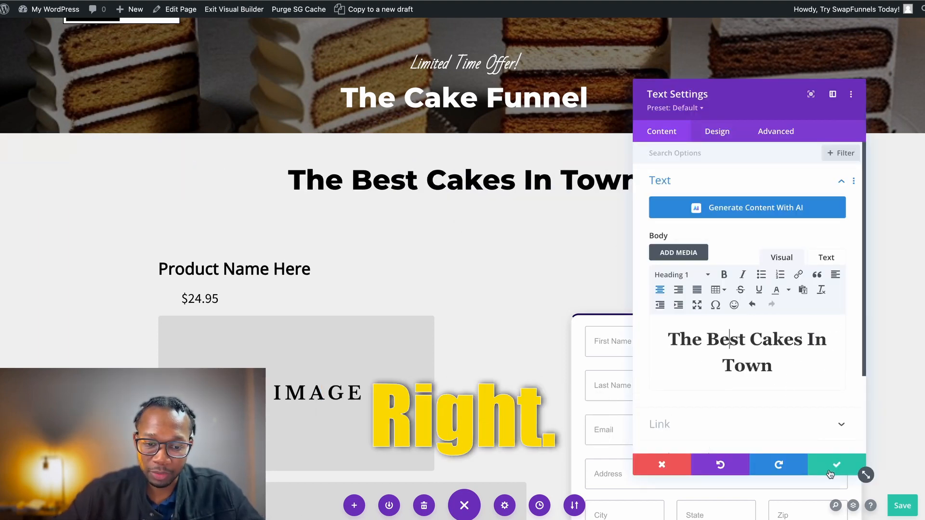
{"action": "left_click", "coordinate": [829, 474]}
Change the product name above the price to "Carrot Cakes R' Us"
{"action": "scroll", "coordinate": [504, 324], "scroll_direction": "up", "scroll_amount": 1}
{"action": "scroll", "coordinate": [405, 330], "scroll_direction": "down", "scroll_amount": 2}
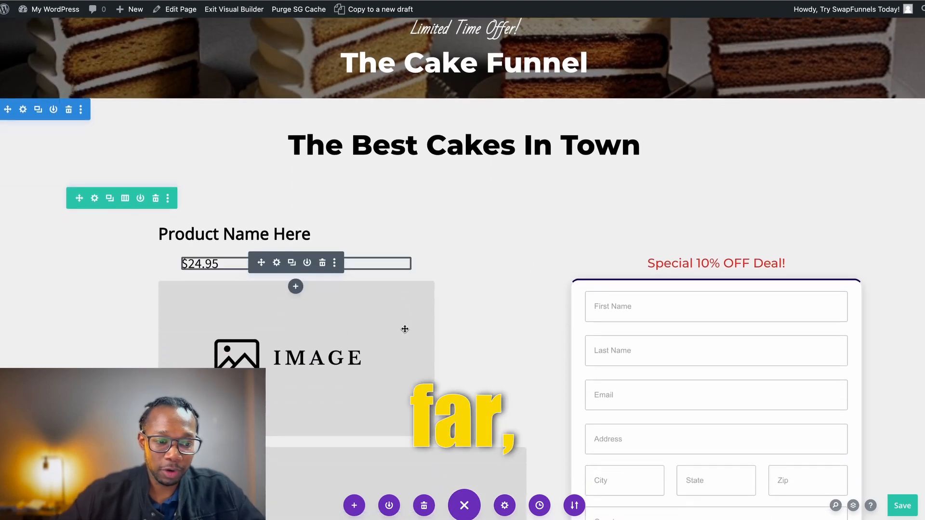
{"action": "scroll", "coordinate": [404, 329], "scroll_direction": "down", "scroll_amount": 2}
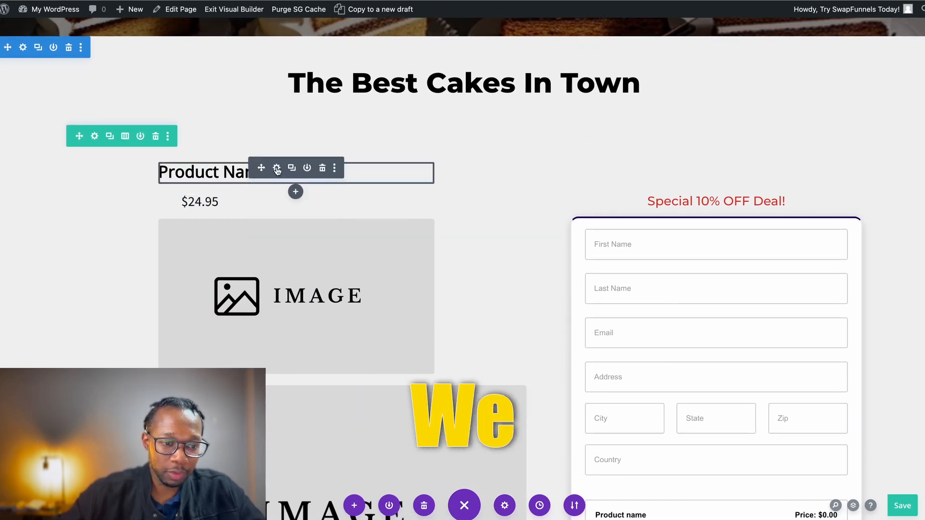
{"action": "left_click", "coordinate": [277, 169]}
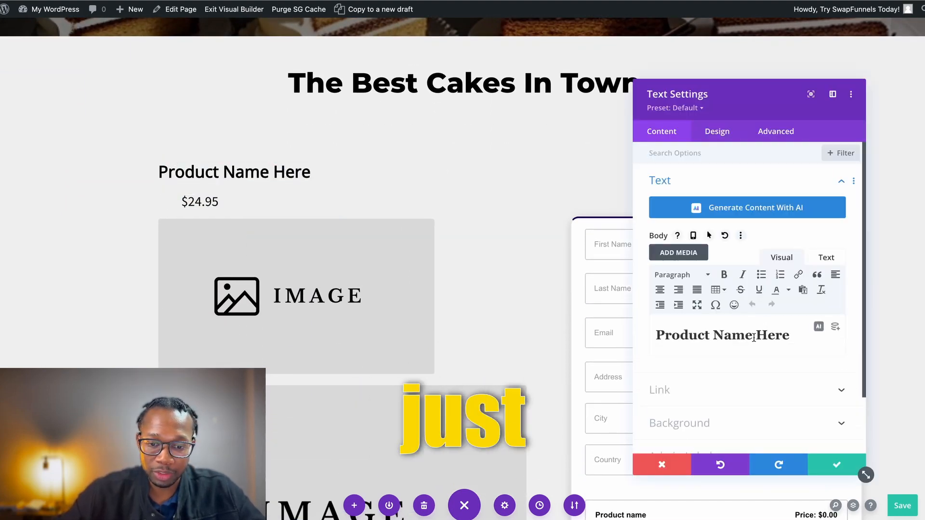
{"action": "key", "text": "ctrl+a"}
{"action": "type", "text": "Carrot Cakes R' Us"}
{"action": "left_click", "coordinate": [837, 464]}
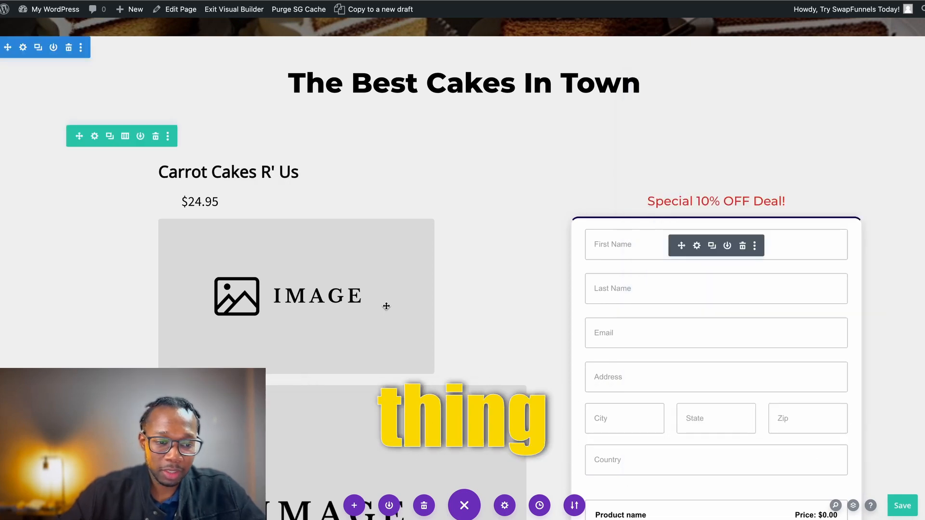
Generate landscape (8:5) AI photos for the image placeholder below the price from "carrot cake with a slice missing", plus four more variations
{"action": "left_click", "coordinate": [277, 242]}
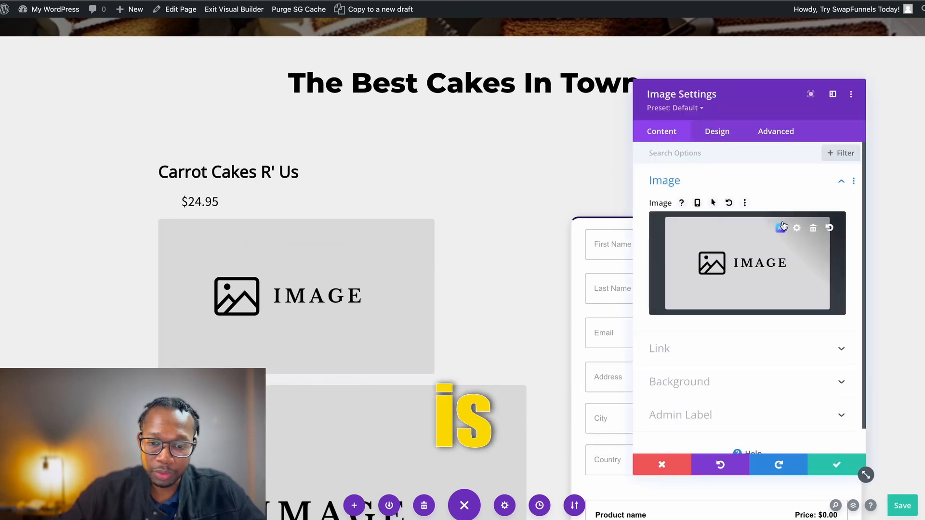
{"action": "left_click", "coordinate": [783, 227]}
{"action": "left_click", "coordinate": [710, 180]}
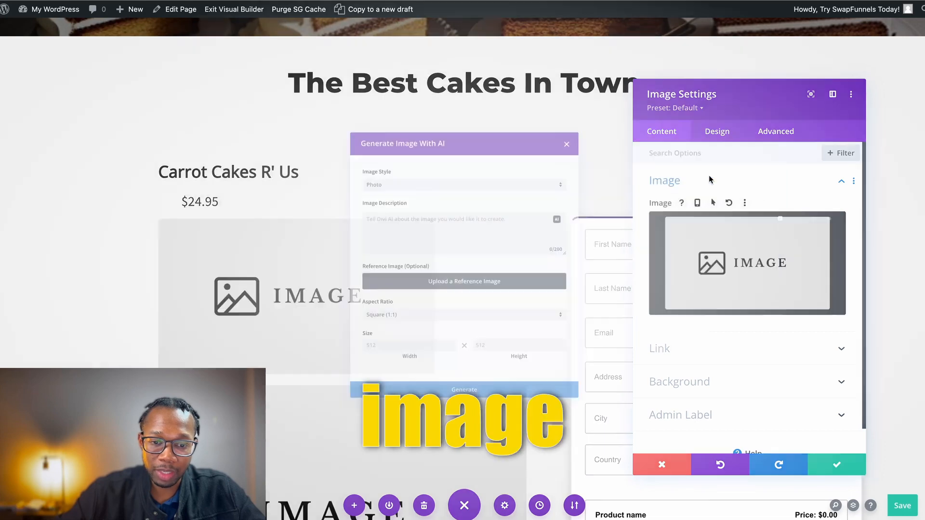
{"action": "type", "text": "carrot cake with a slice missing"}
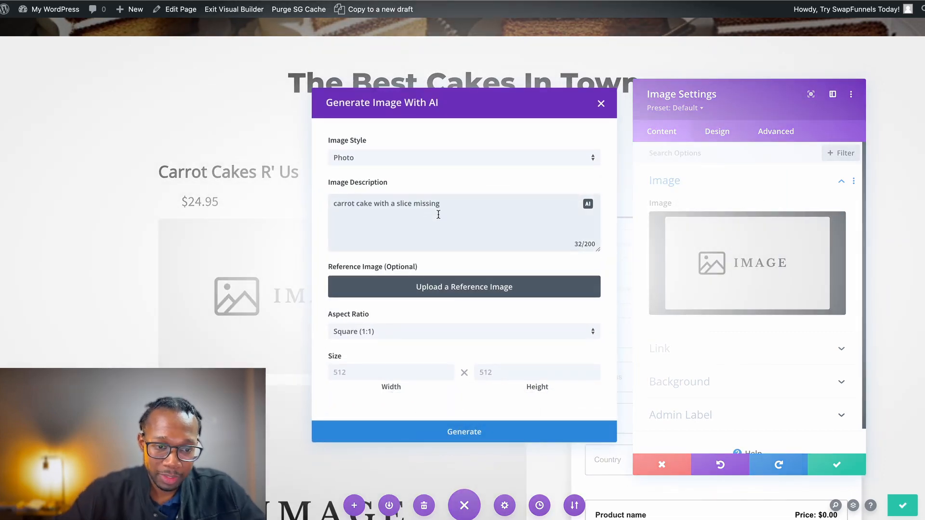
{"action": "left_click", "coordinate": [448, 340]}
{"action": "left_click", "coordinate": [424, 363]}
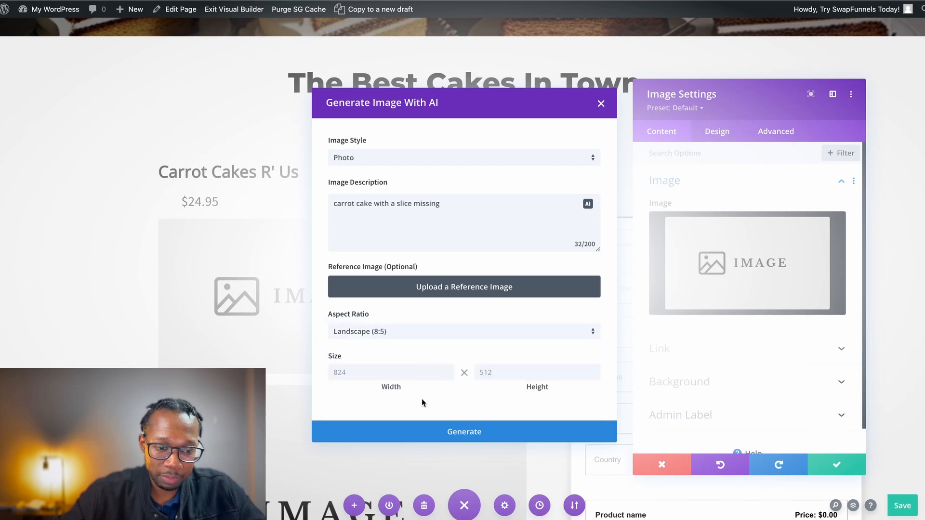
{"action": "left_click", "coordinate": [439, 434]}
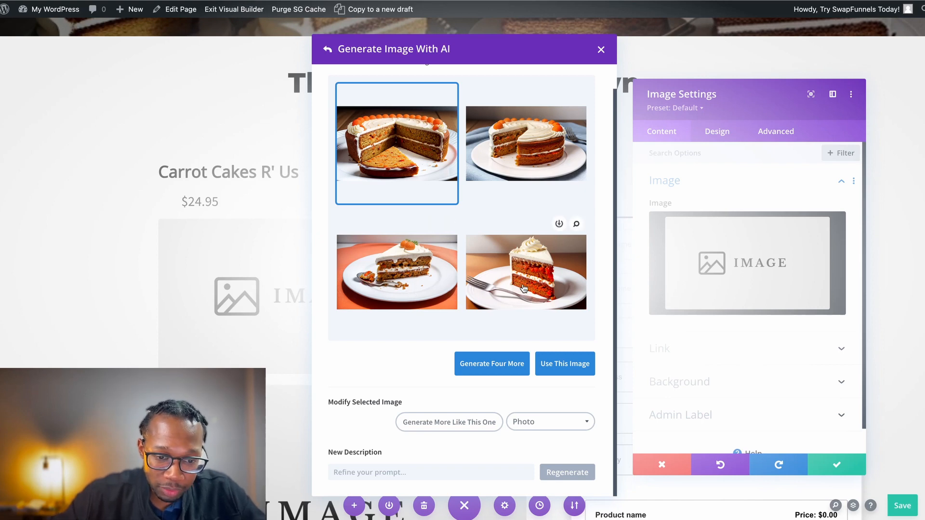
{"action": "left_click", "coordinate": [530, 284]}
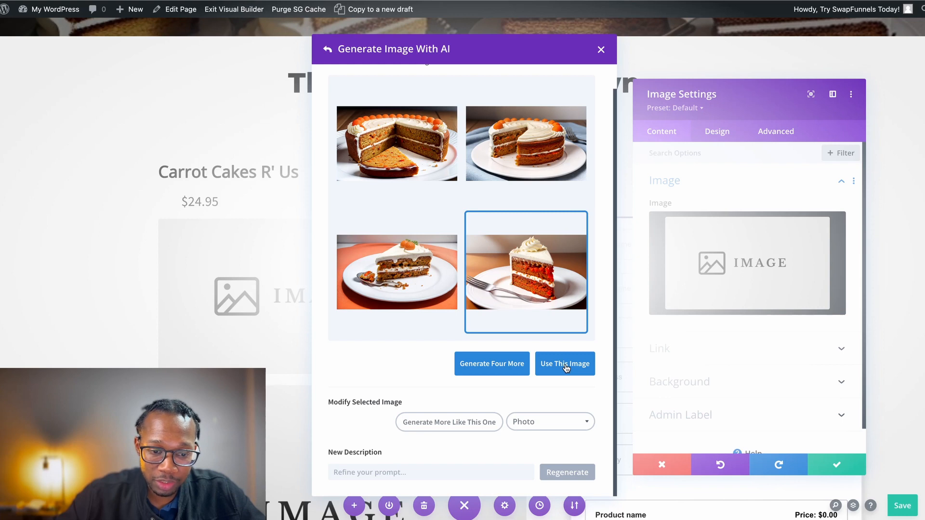
{"action": "left_click", "coordinate": [503, 366]}
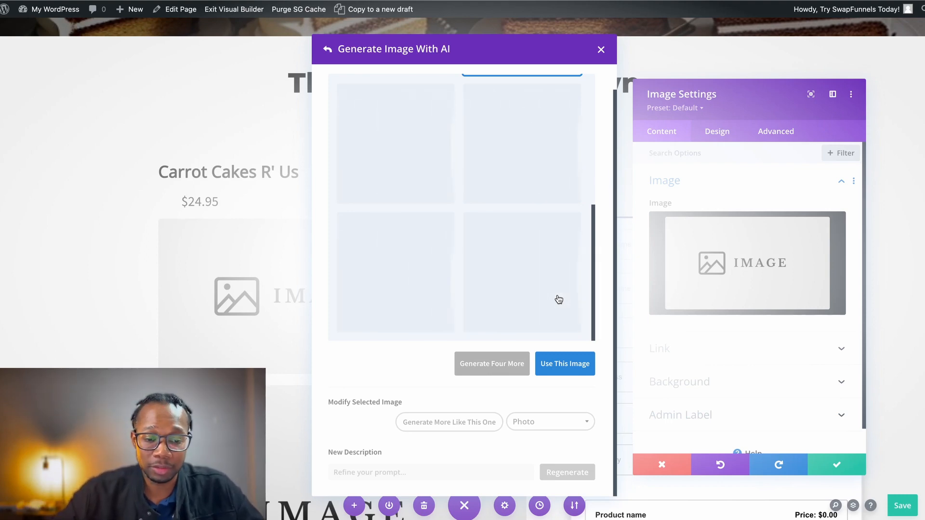
Save several of the generated cut-cake photos to the media library and use the single slice with a fork as the product image
{"action": "left_click", "coordinate": [427, 96]}
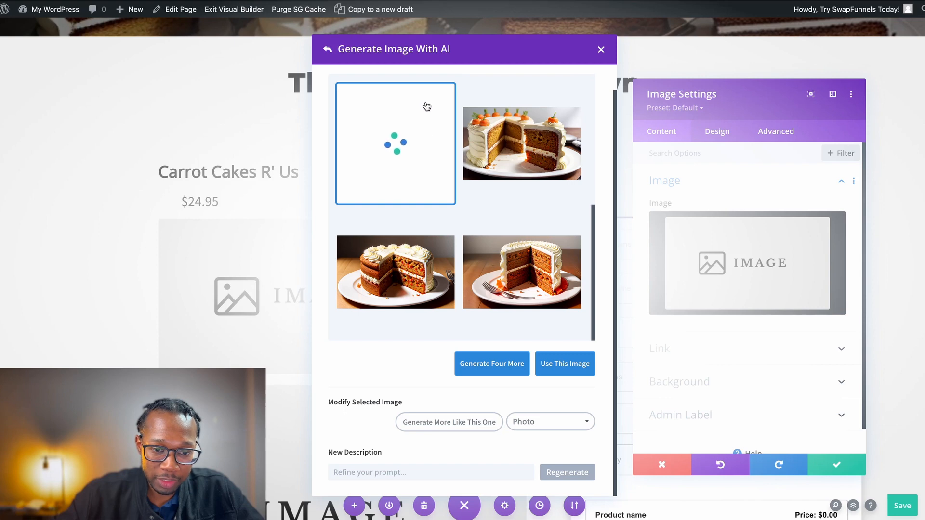
{"action": "left_click", "coordinate": [554, 96]}
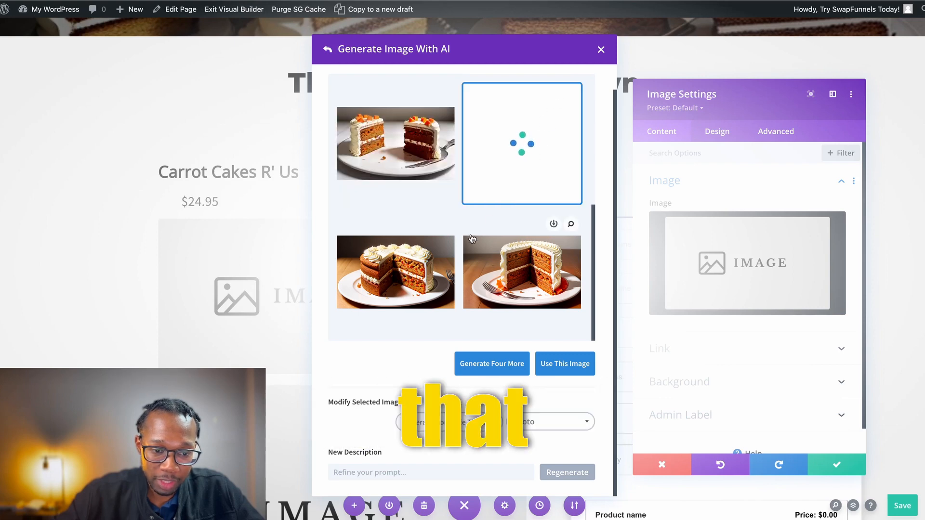
{"action": "scroll", "coordinate": [554, 243], "scroll_direction": "up", "scroll_amount": 5}
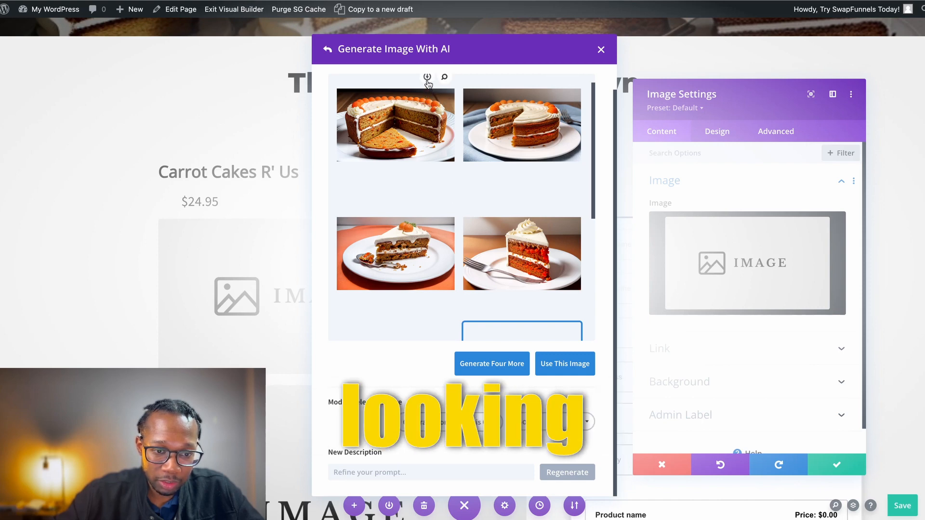
{"action": "left_click", "coordinate": [428, 78]}
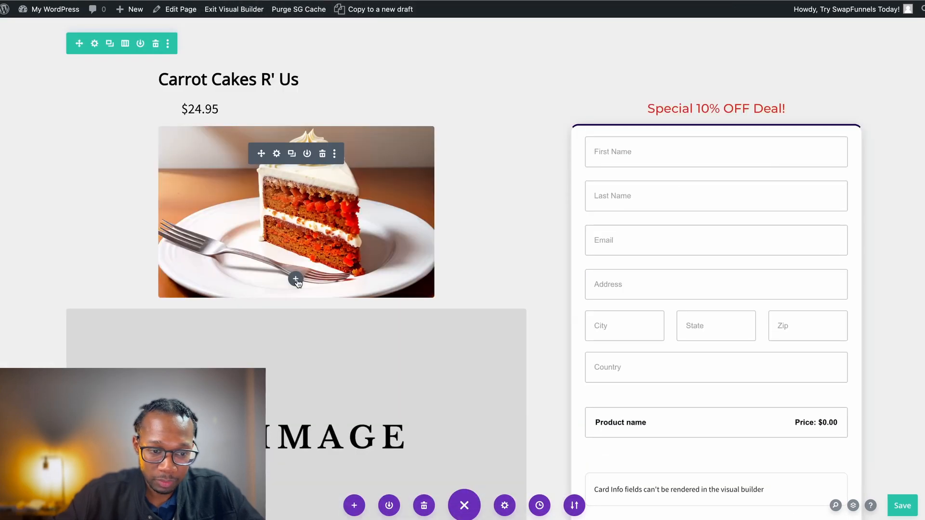
Remove all existing images from the gallery below the product image
{"action": "scroll", "coordinate": [278, 154], "scroll_direction": "down", "scroll_amount": 4}
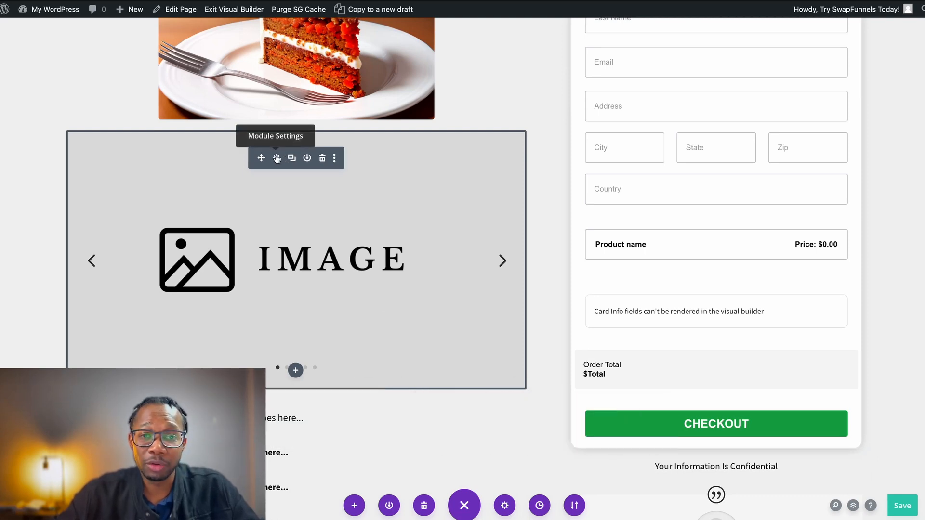
{"action": "left_click", "coordinate": [276, 158]}
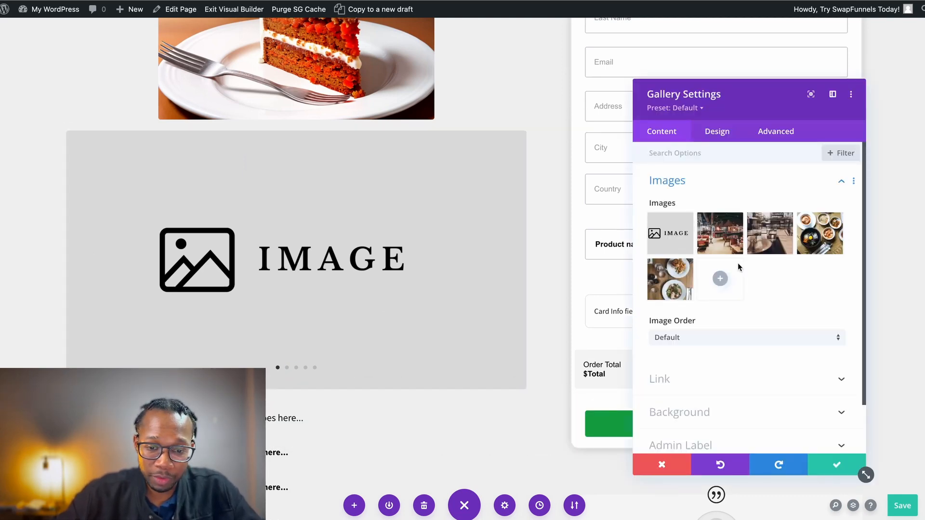
{"action": "left_click", "coordinate": [686, 224]}
{"action": "left_click", "coordinate": [687, 224]}
{"action": "left_click", "coordinate": [687, 224]}
{"action": "left_click", "coordinate": [687, 225]}
{"action": "left_click", "coordinate": [687, 225]}
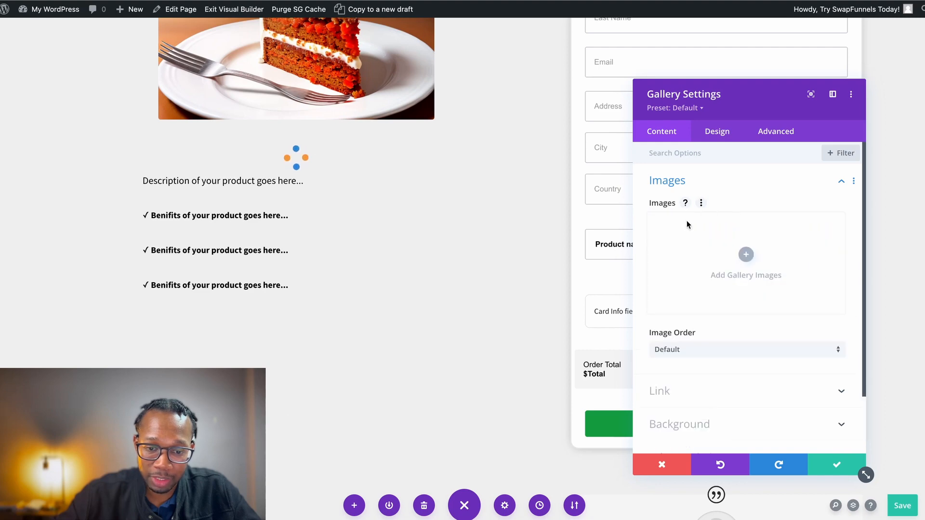
Add the saved carrot cake photos from the media library to the empty gallery
{"action": "left_click", "coordinate": [742, 264]}
{"action": "left_click", "coordinate": [66, 147]}
{"action": "left_click", "coordinate": [157, 141]}
{"action": "left_click", "coordinate": [891, 470]}
Replace the product description placeholder with an AI-written paragraph about "carrot cake the your grandmother couldn't perfect", using this page's content as context
{"action": "scroll", "coordinate": [465, 262], "scroll_direction": "down", "scroll_amount": 1}
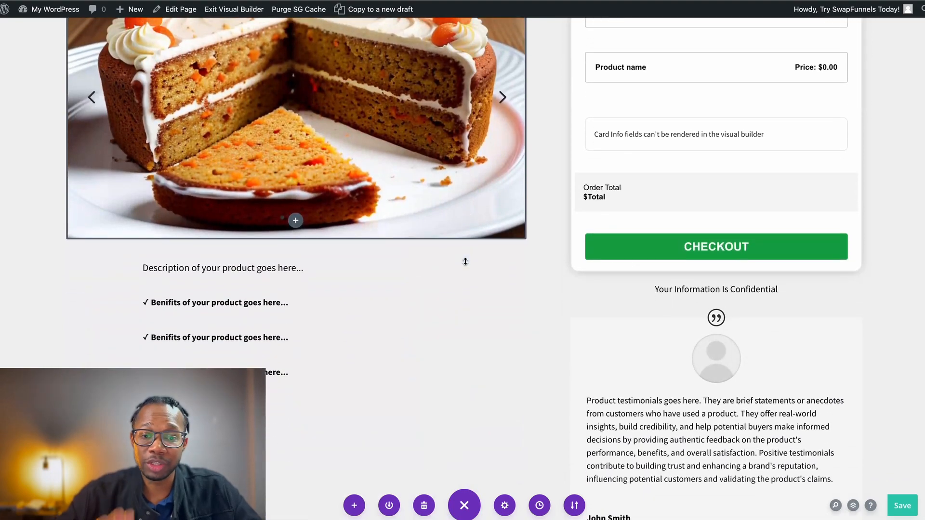
{"action": "scroll", "coordinate": [465, 262], "scroll_direction": "up", "scroll_amount": 1}
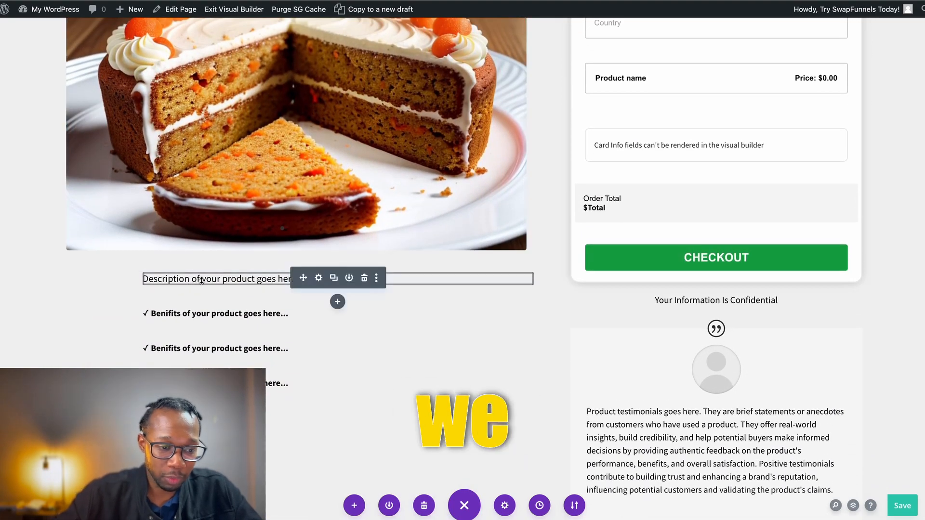
{"action": "left_click", "coordinate": [319, 278]}
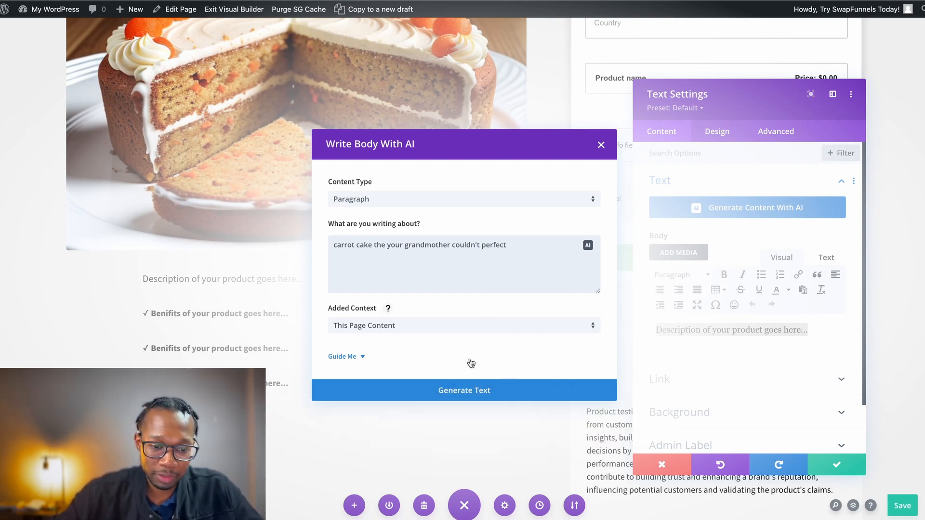
{"action": "left_click", "coordinate": [467, 390]}
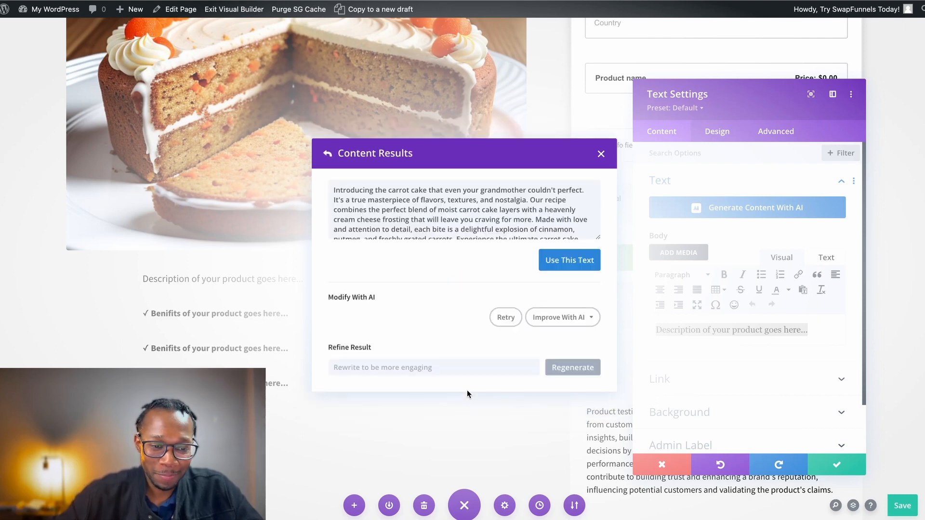
{"action": "left_click", "coordinate": [578, 266]}
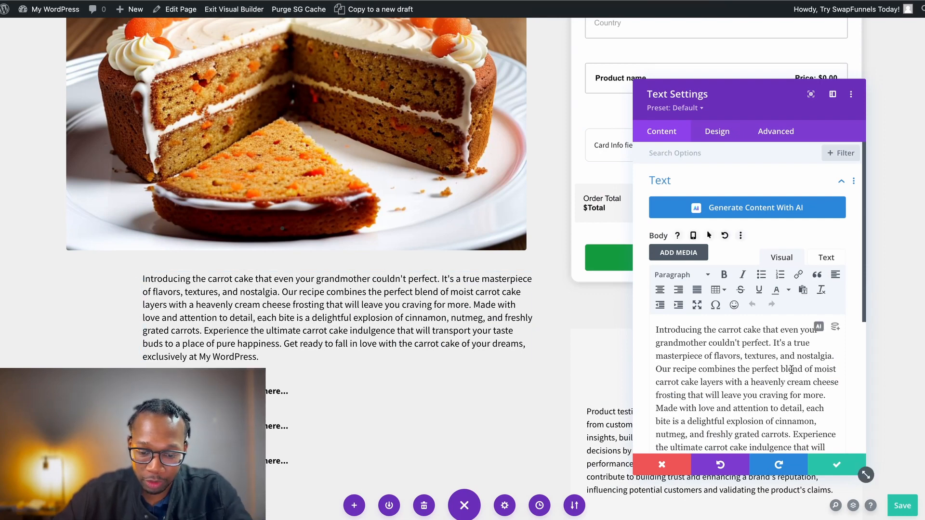
Split the generated product description into short separate paragraphs, roughly one per sentence
{"action": "key", "text": "Return"}
{"action": "scroll", "coordinate": [796, 381], "scroll_direction": "down", "scroll_amount": 1}
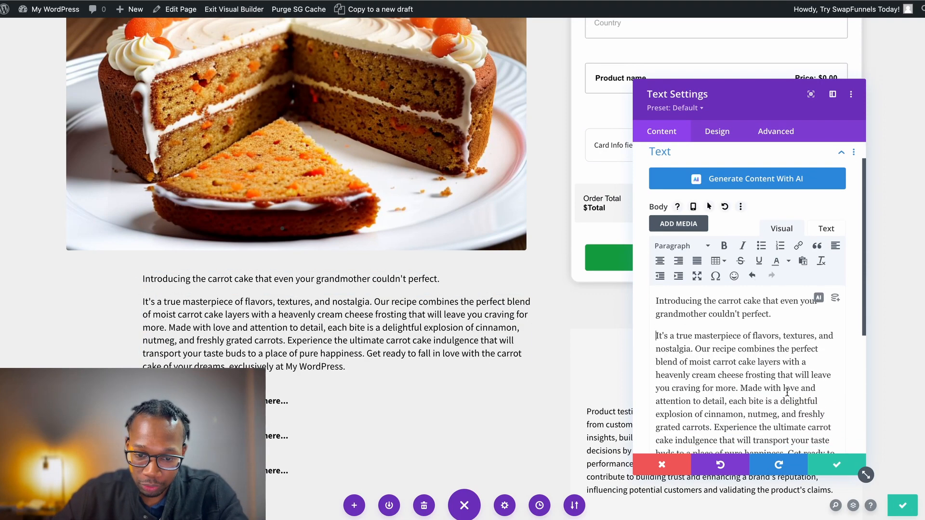
{"action": "left_click", "coordinate": [695, 335]}
{"action": "key", "text": "Return"}
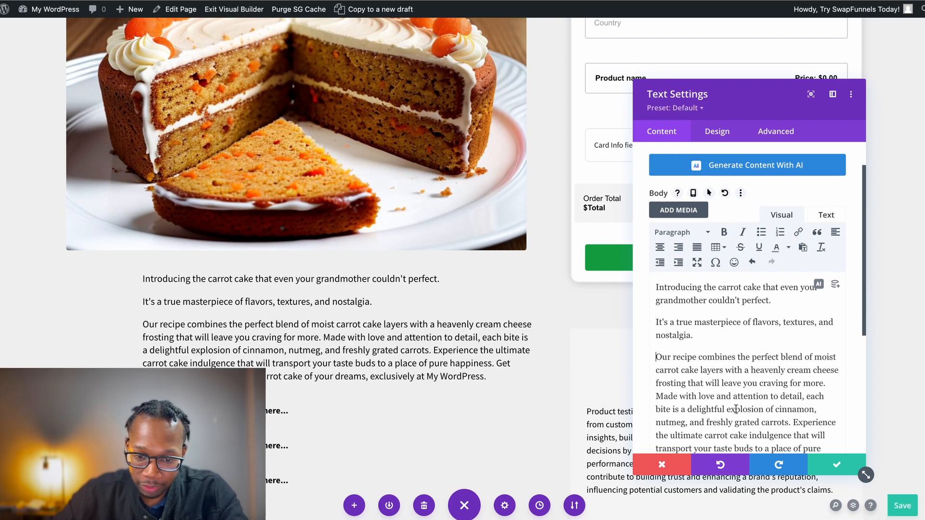
{"action": "scroll", "coordinate": [736, 409], "scroll_direction": "down", "scroll_amount": 1}
{"action": "left_click", "coordinate": [658, 373]}
{"action": "key", "text": "Return"}
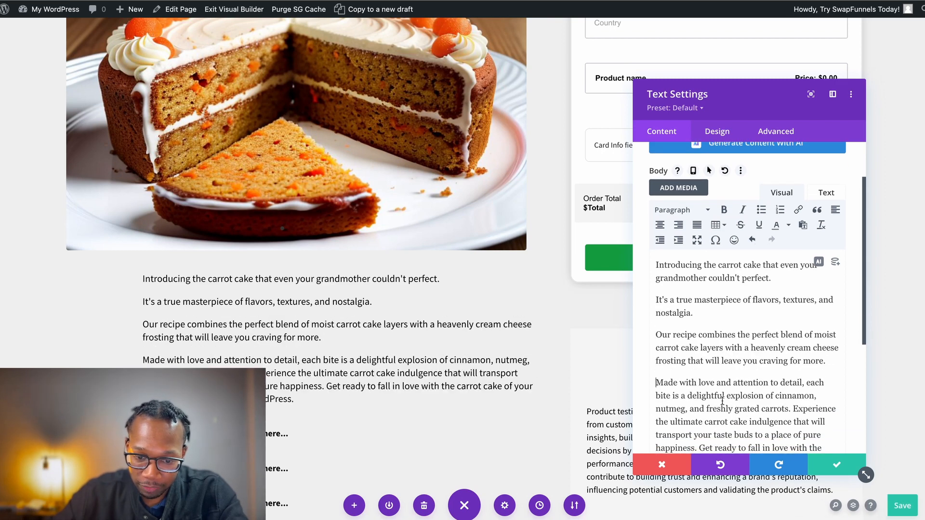
{"action": "scroll", "coordinate": [722, 401], "scroll_direction": "down", "scroll_amount": 1}
{"action": "left_click", "coordinate": [794, 360]}
{"action": "key", "text": "Return"}
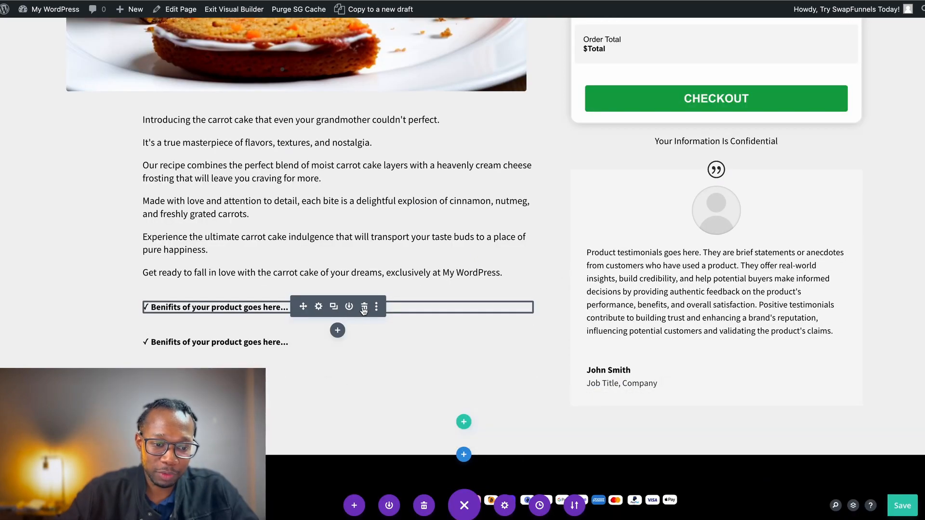
Delete the placeholder benefit lines below the product description
{"action": "left_click", "coordinate": [364, 308]}
{"action": "scroll", "coordinate": [468, 300], "scroll_direction": "up", "scroll_amount": 3}
{"action": "scroll", "coordinate": [469, 300], "scroll_direction": "down", "scroll_amount": 2}
Clear the testimonial's placeholder body and generate AI text about The Cake Funnel's carrot cake for it
{"action": "left_click", "coordinate": [697, 248]}
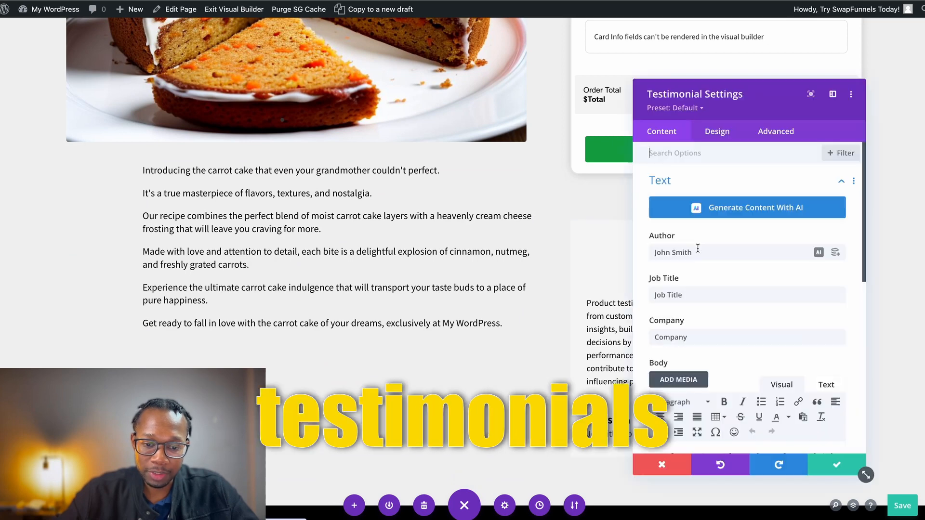
{"action": "scroll", "coordinate": [737, 376], "scroll_direction": "down", "scroll_amount": 4}
{"action": "left_click_drag", "start_coordinate": [736, 407], "coordinate": [656, 277]}
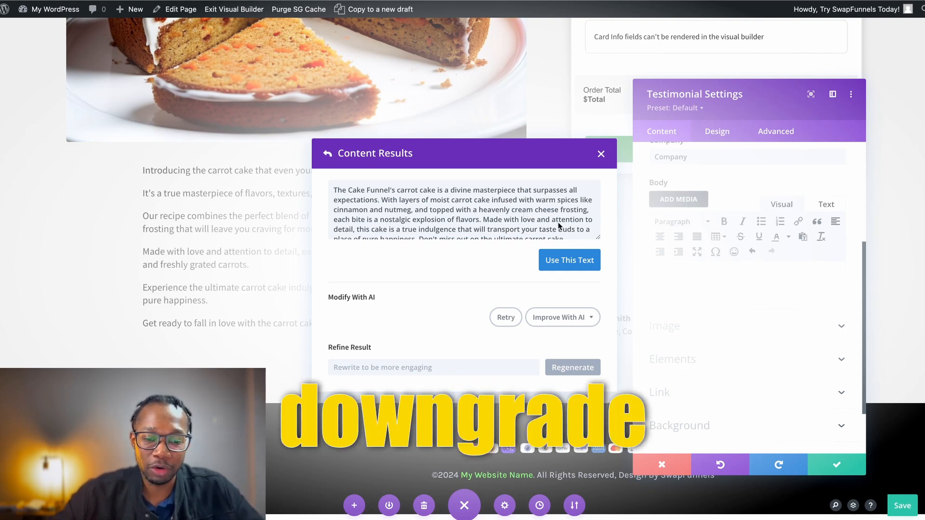
Have the AI rewrite the generated testimonial for beginners and insert that version as the testimonial's body
{"action": "left_click", "coordinate": [573, 322]}
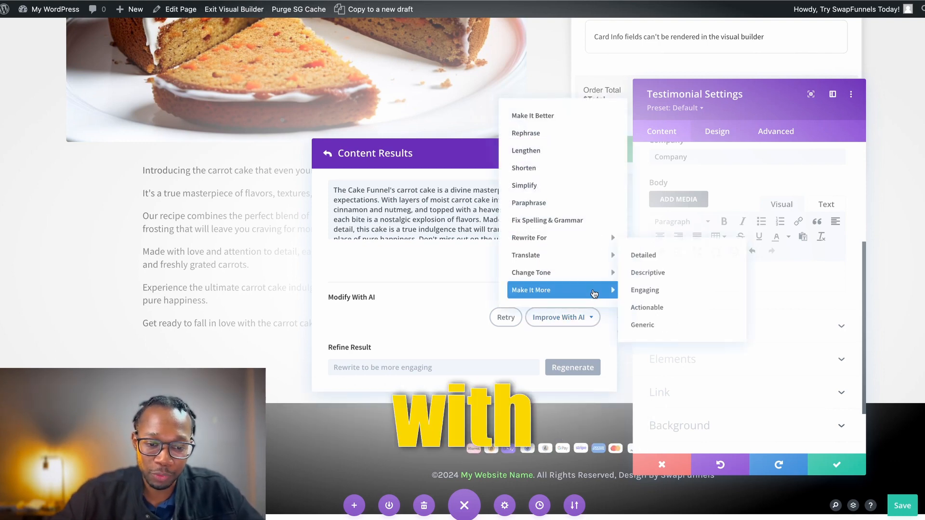
{"action": "mouse_move", "coordinate": [601, 275]}
{"action": "mouse_move", "coordinate": [601, 291]}
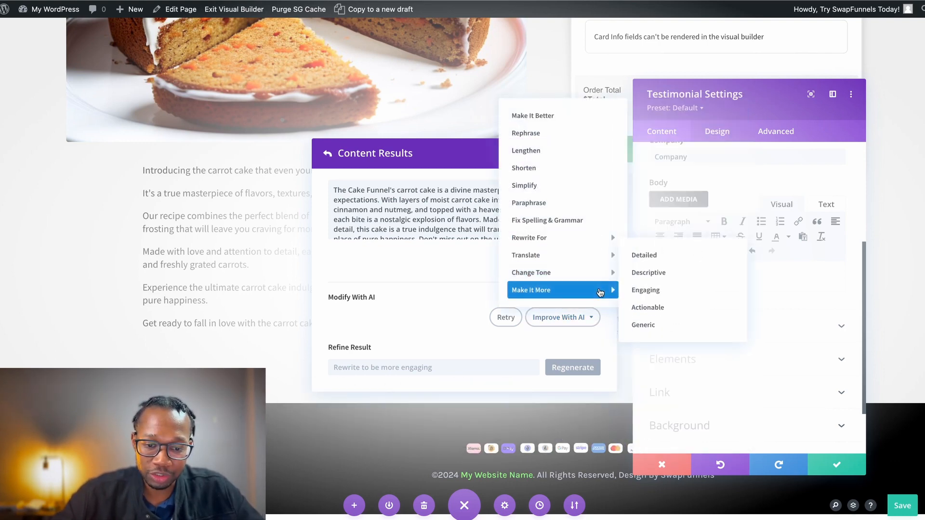
{"action": "mouse_move", "coordinate": [608, 242]}
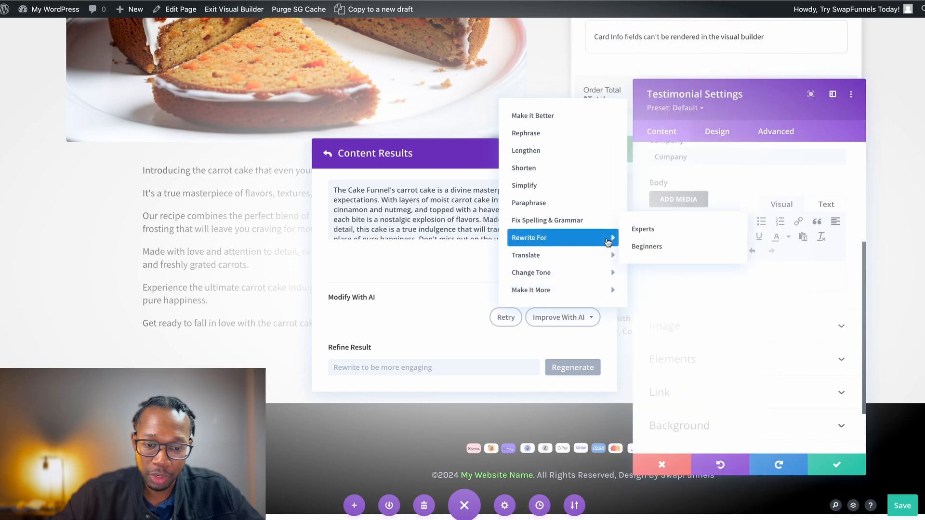
{"action": "left_click", "coordinate": [647, 246]}
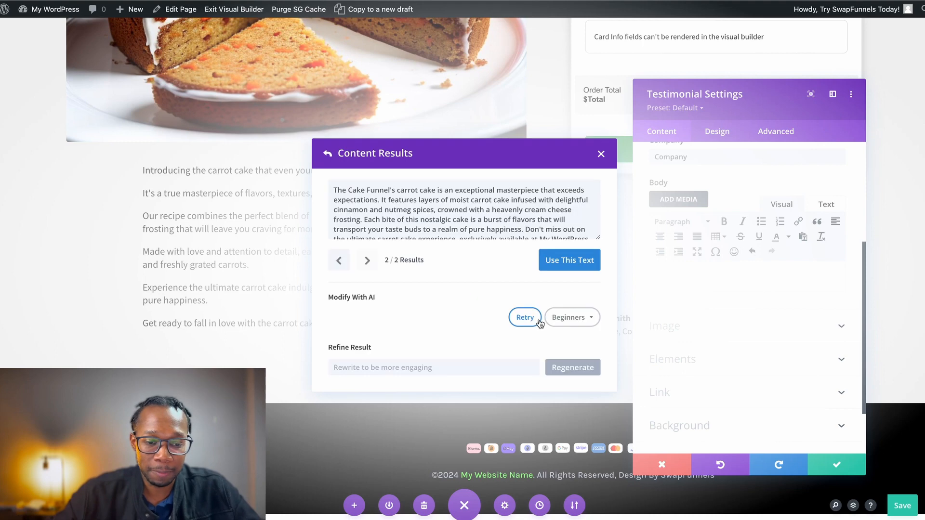
{"action": "left_click", "coordinate": [569, 260]}
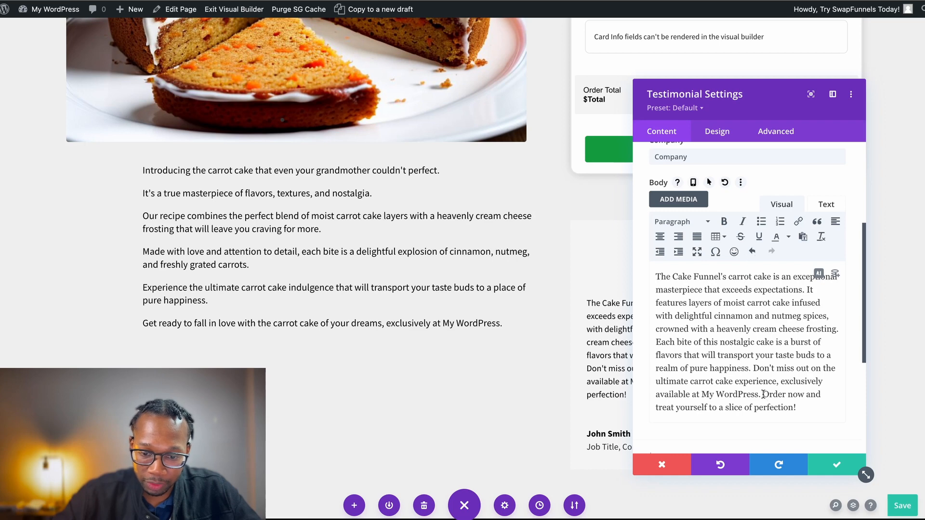
Delete the testimonial's "Don't miss out on the ultimate carrot cake experience" sentence and set its image to the long-haired woman's portrait from the media library
{"action": "left_click_drag", "start_coordinate": [763, 394], "coordinate": [759, 369]}
{"action": "key", "text": "BackSpace"}
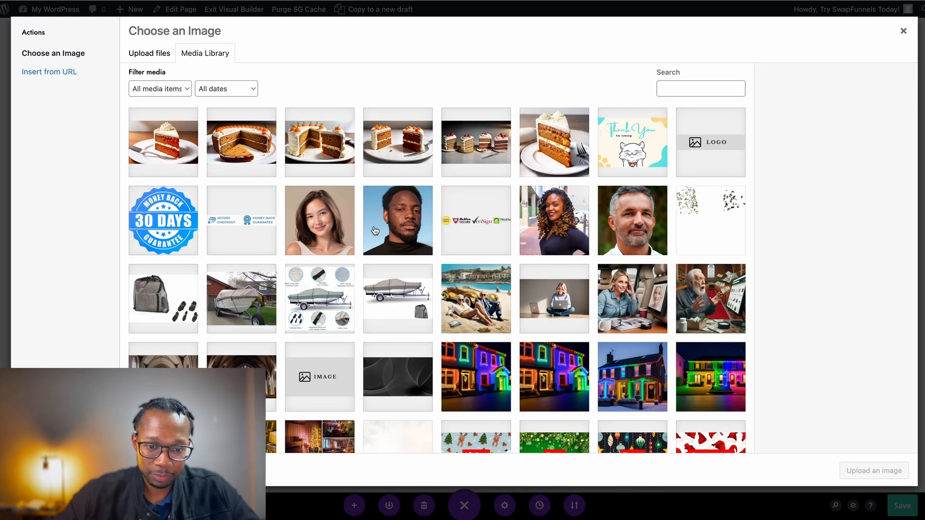
{"action": "left_click", "coordinate": [345, 230]}
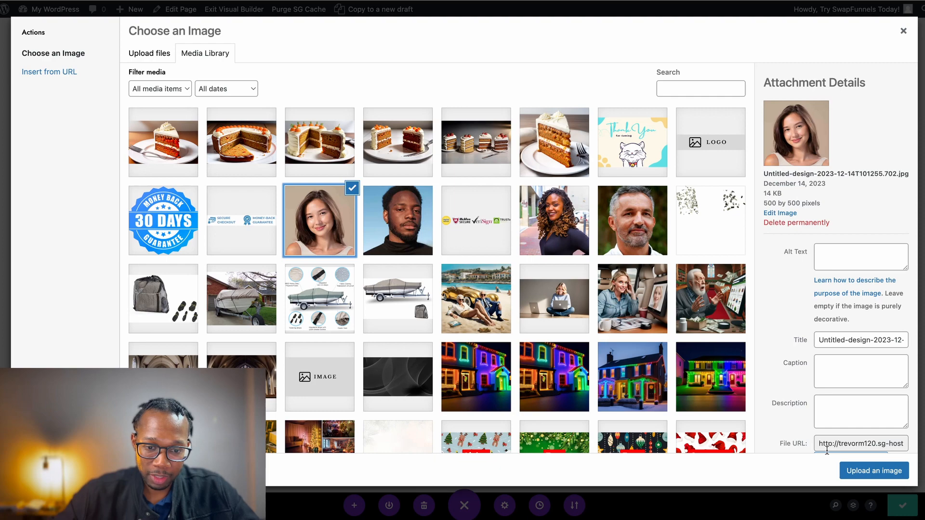
{"action": "left_click", "coordinate": [863, 471]}
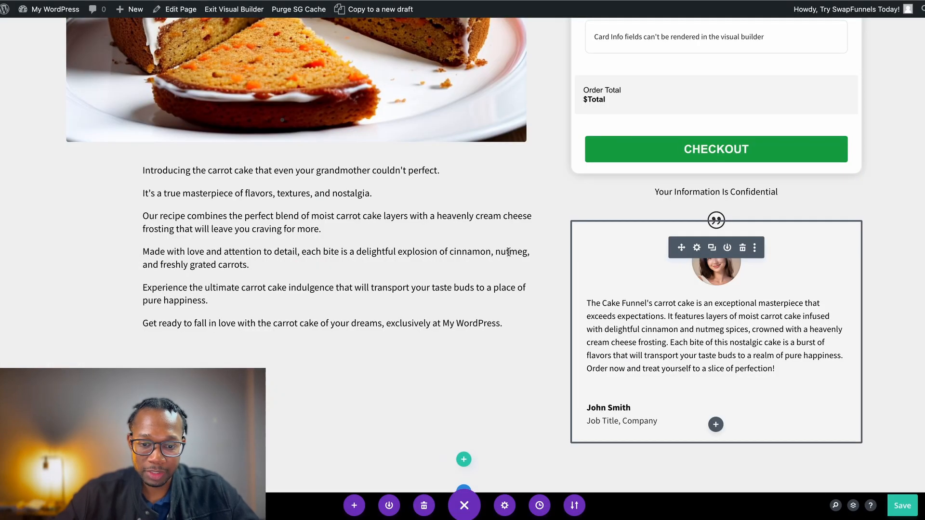
{"action": "scroll", "coordinate": [479, 252], "scroll_direction": "up", "scroll_amount": 15}
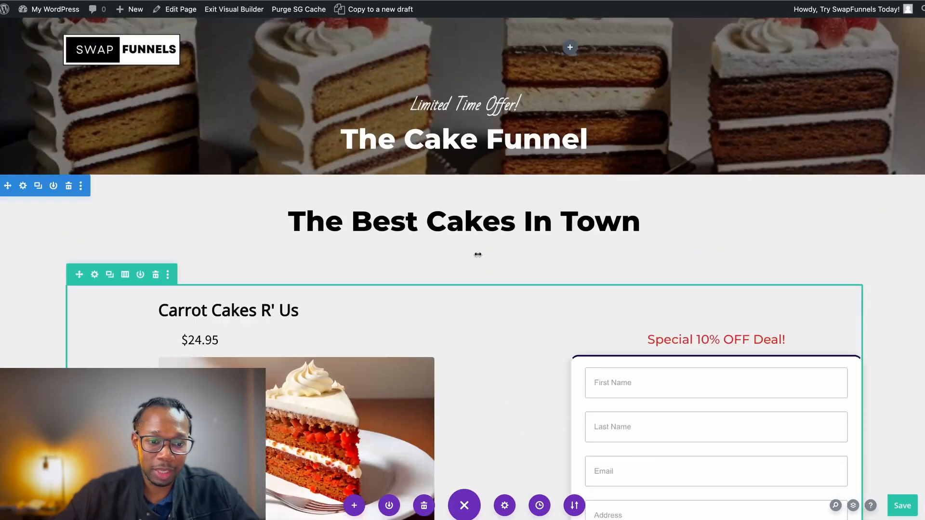
{"action": "scroll", "coordinate": [478, 255], "scroll_direction": "down", "scroll_amount": 1}
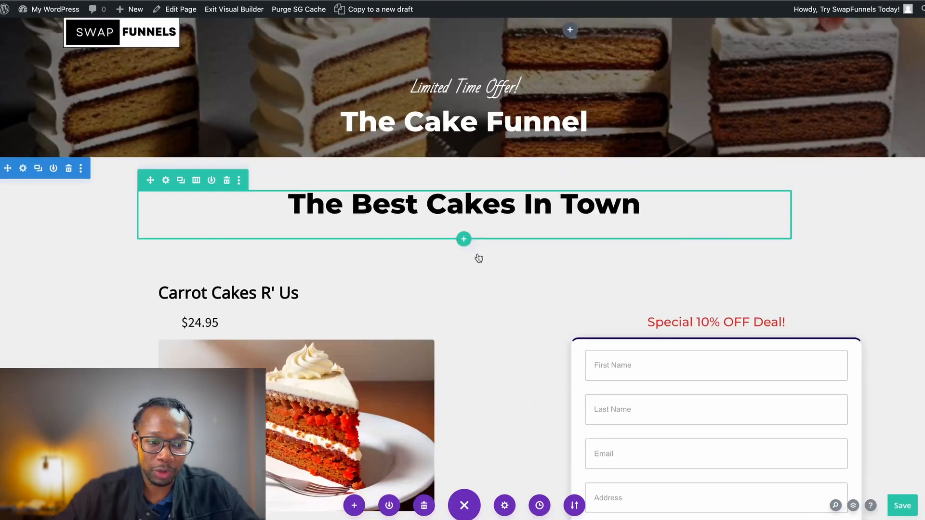
Generate an AI background image for the product section from "perfect cake with carrots around it on a white background" and use the cut white-frosted cake
{"action": "left_click", "coordinate": [23, 169]}
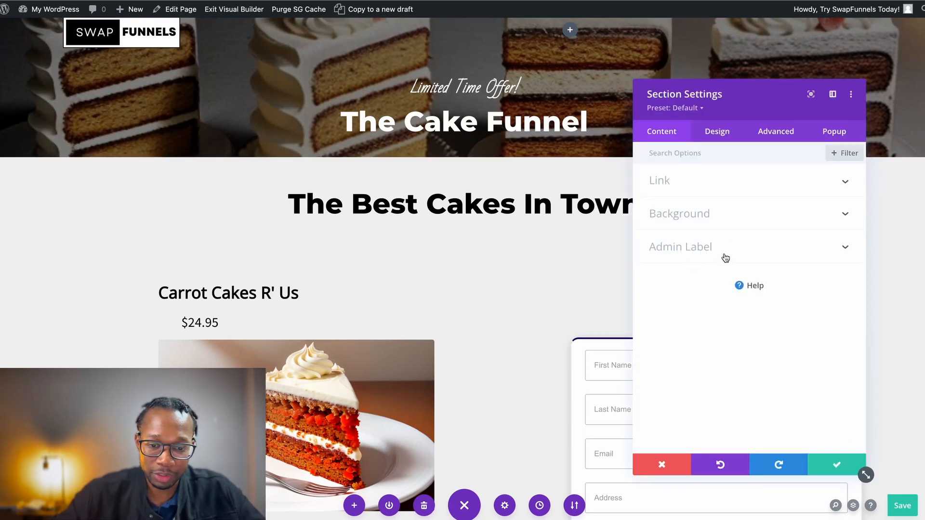
{"action": "left_click", "coordinate": [761, 220]}
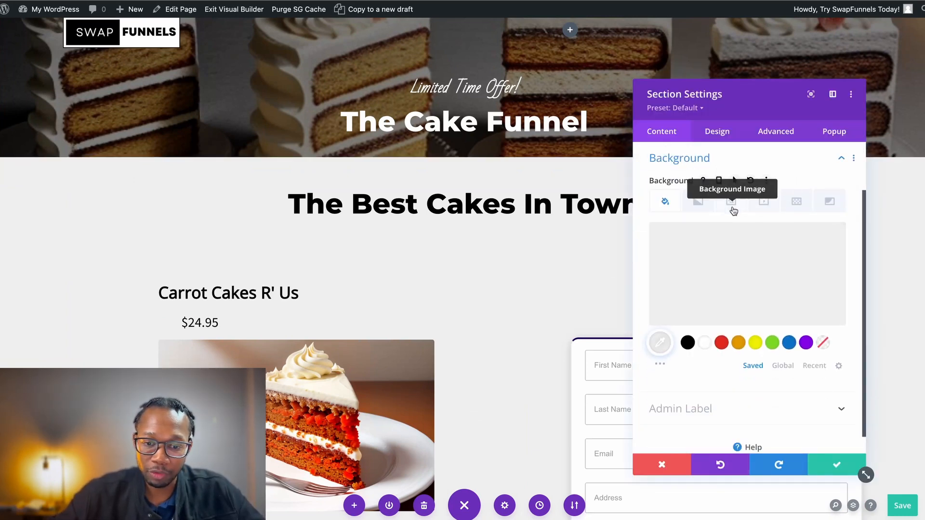
{"action": "left_click", "coordinate": [732, 205]}
{"action": "left_click", "coordinate": [819, 235]}
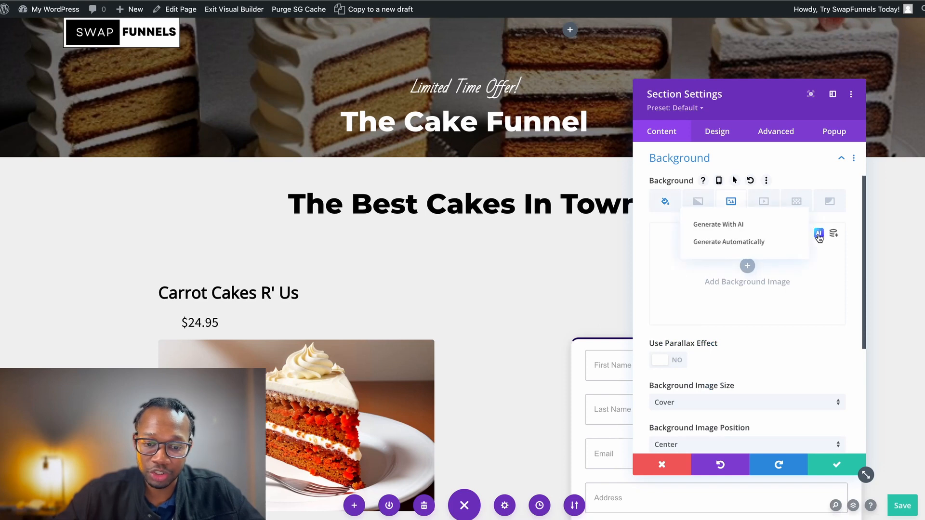
{"action": "left_click", "coordinate": [714, 225]}
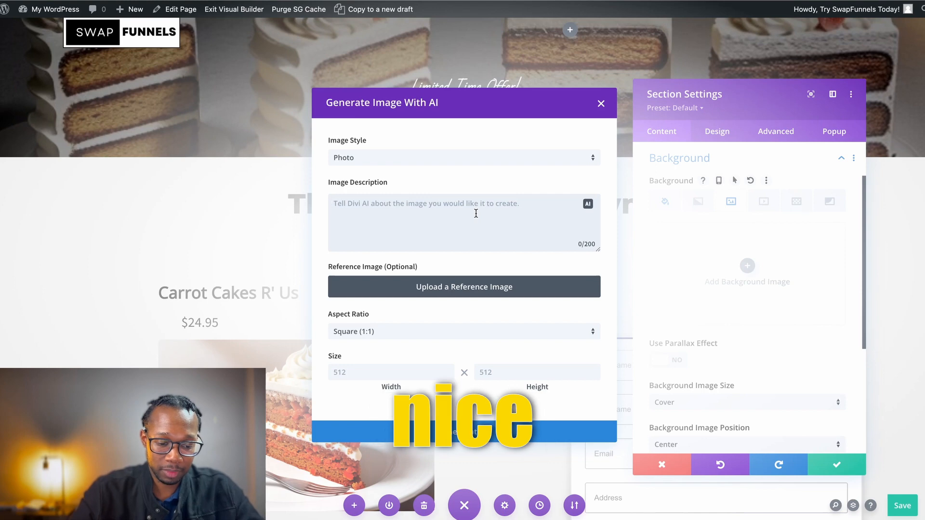
{"action": "type", "text": "perfect cake with carrots around it on a white background"}
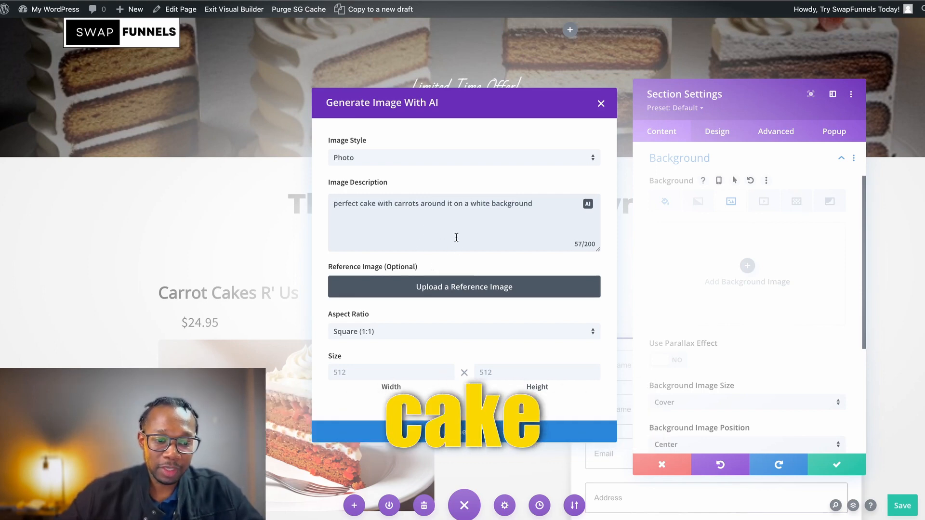
{"action": "left_click", "coordinate": [458, 334]}
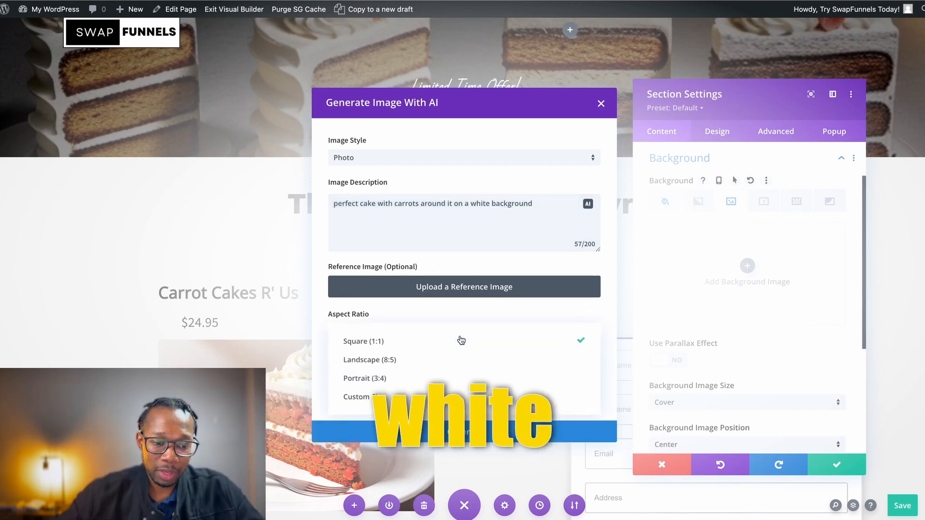
{"action": "left_click", "coordinate": [603, 316]}
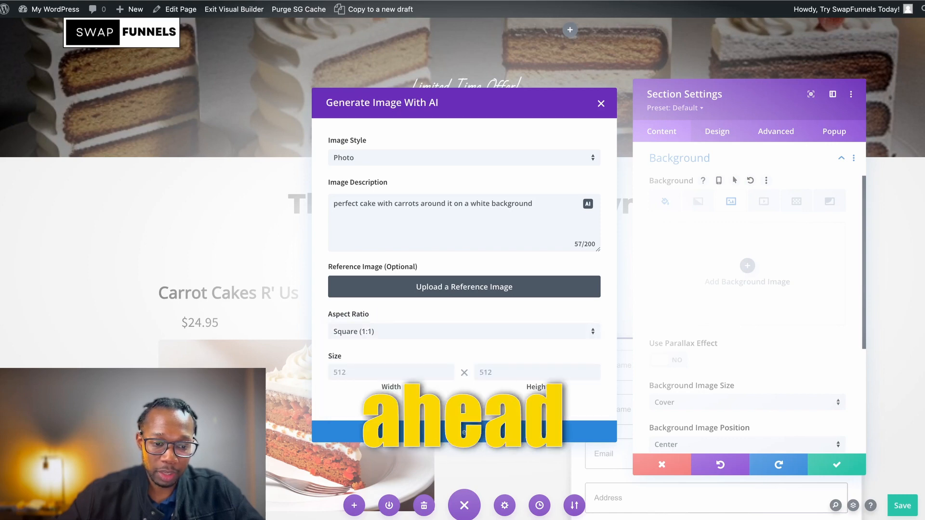
{"action": "left_click", "coordinate": [464, 431]}
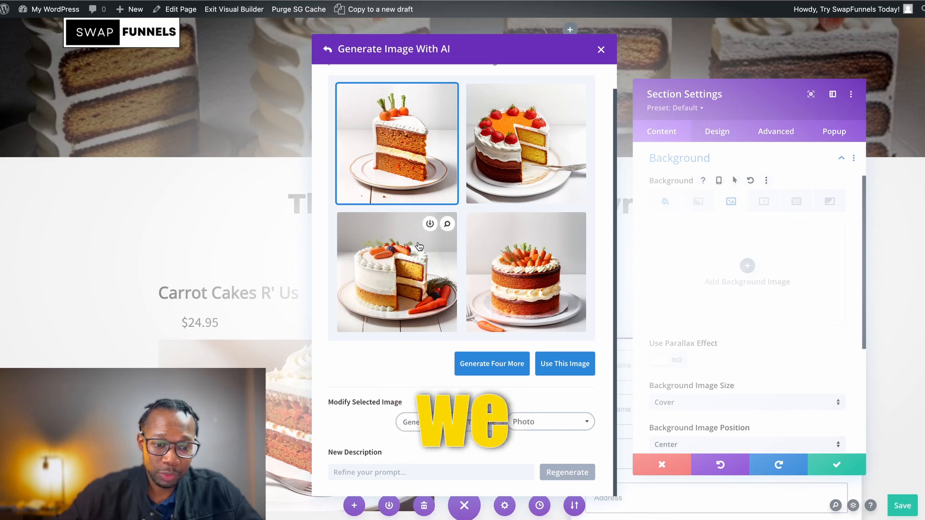
{"action": "left_click", "coordinate": [386, 261]}
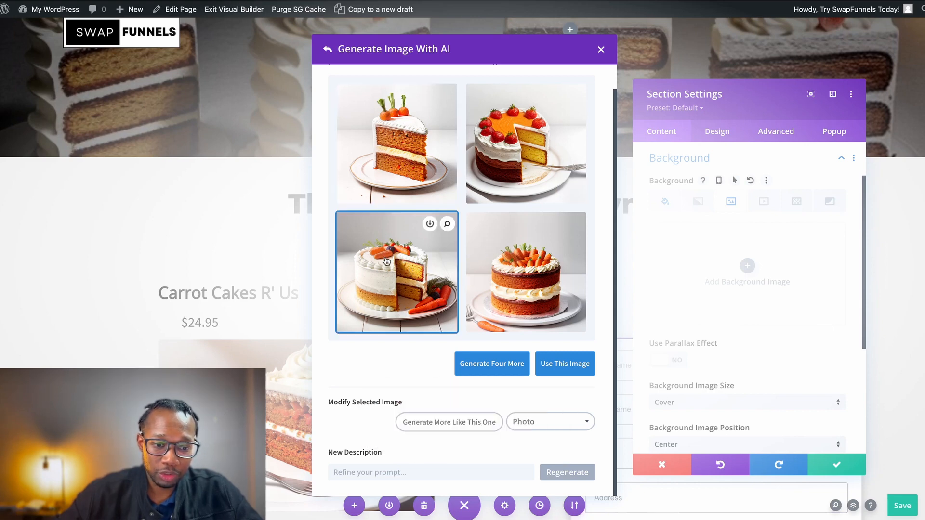
{"action": "left_click", "coordinate": [568, 370]}
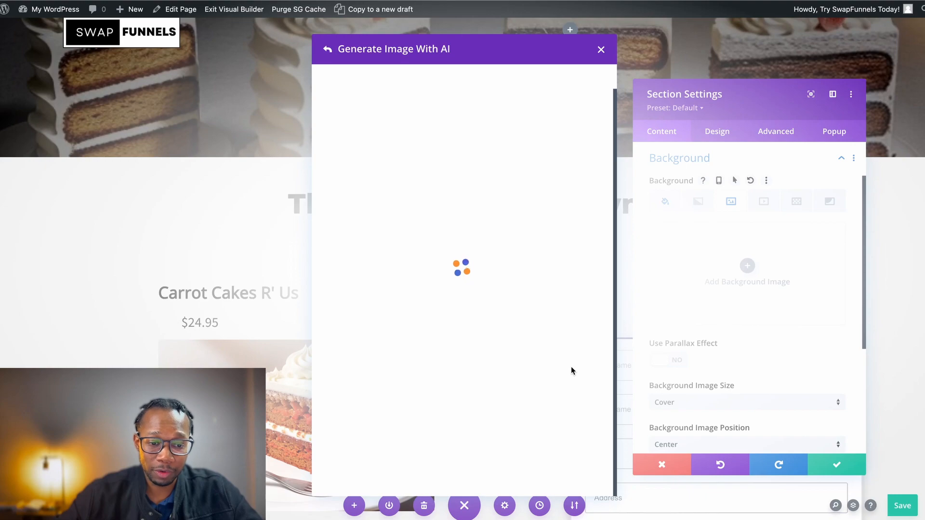
Set the section's background image blend to Color Burn
{"action": "scroll", "coordinate": [559, 298], "scroll_direction": "down", "scroll_amount": 5}
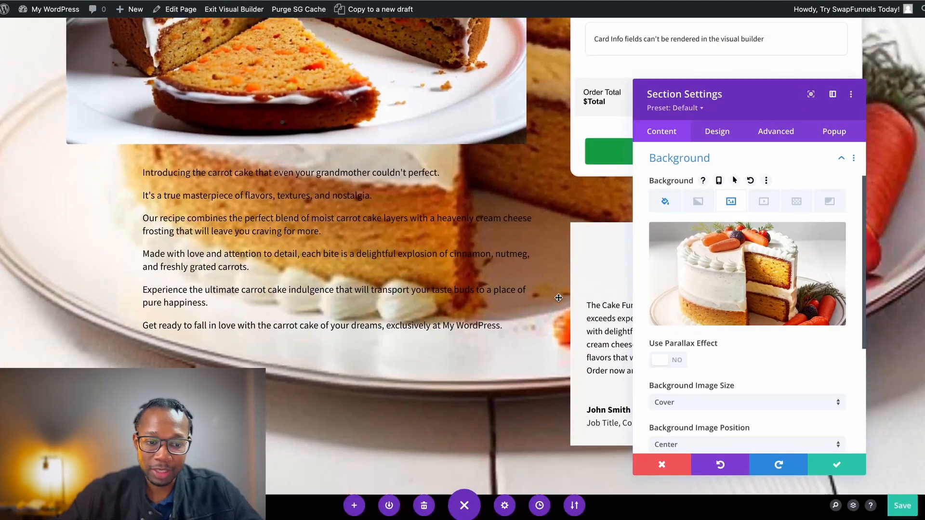
{"action": "scroll", "coordinate": [759, 314], "scroll_direction": "down", "scroll_amount": 3}
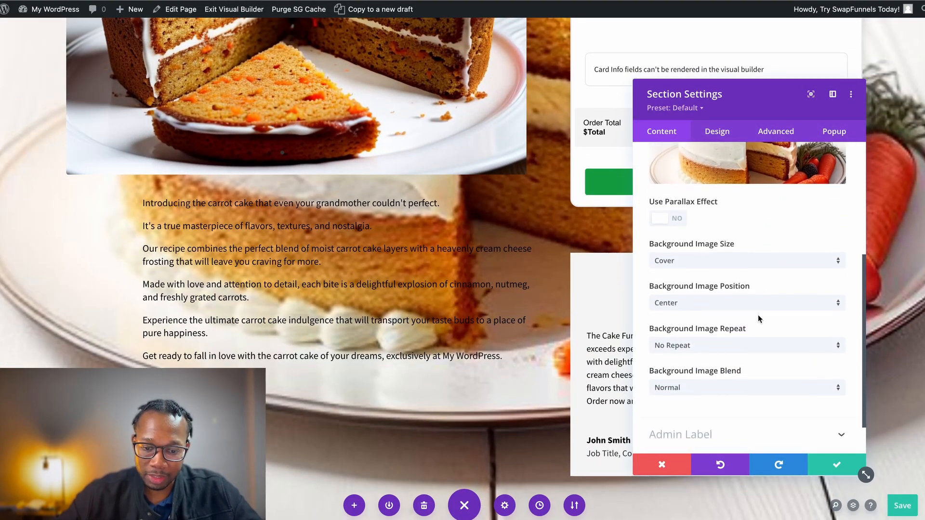
{"action": "scroll", "coordinate": [701, 361], "scroll_direction": "down", "scroll_amount": 1}
{"action": "left_click", "coordinate": [748, 369]}
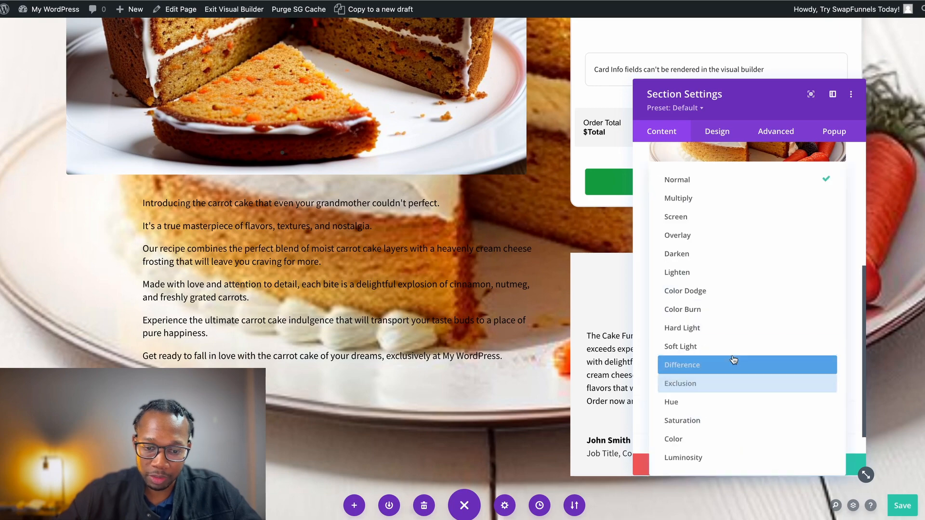
{"action": "left_click", "coordinate": [736, 309]}
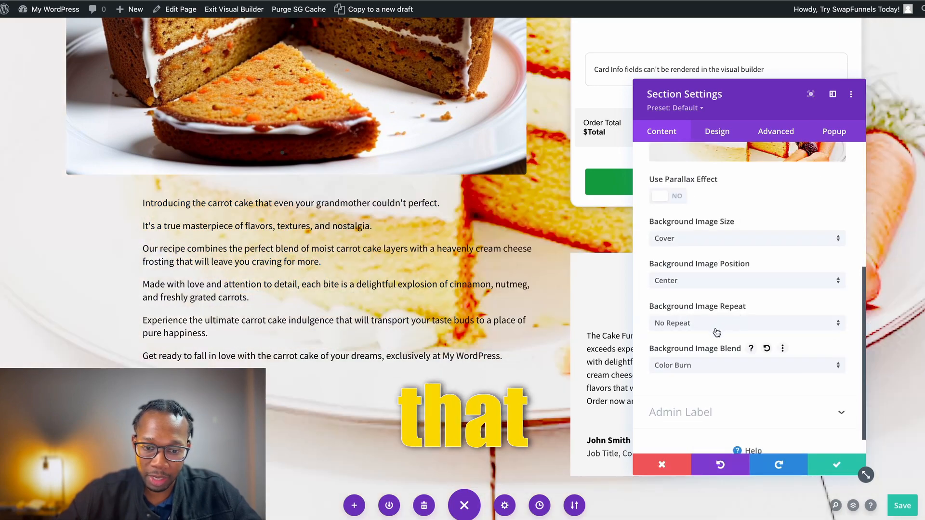
Set the section's background color to white at 0.91 opacity, rgba(255,255,255,0.91), and apply the section settings
{"action": "scroll", "coordinate": [710, 265], "scroll_direction": "up", "scroll_amount": 5}
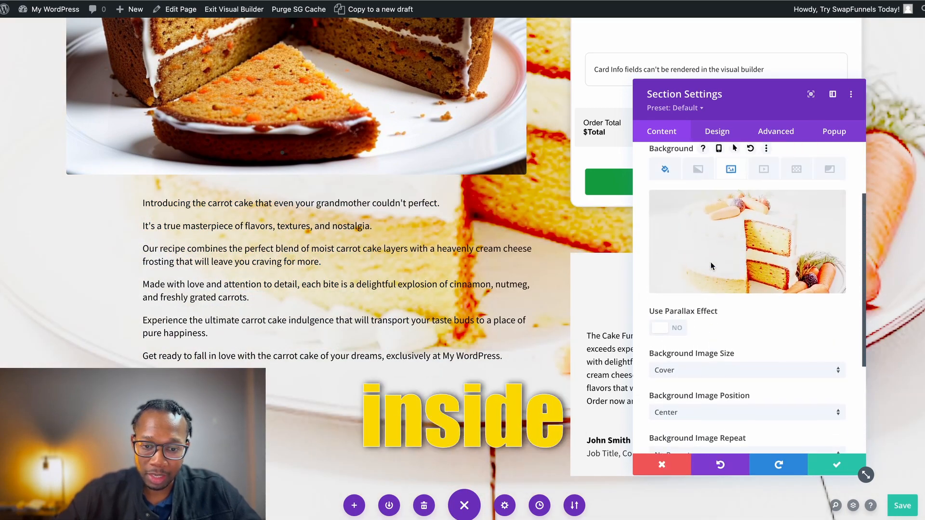
{"action": "left_click", "coordinate": [667, 257]}
{"action": "mouse_move", "coordinate": [815, 325]}
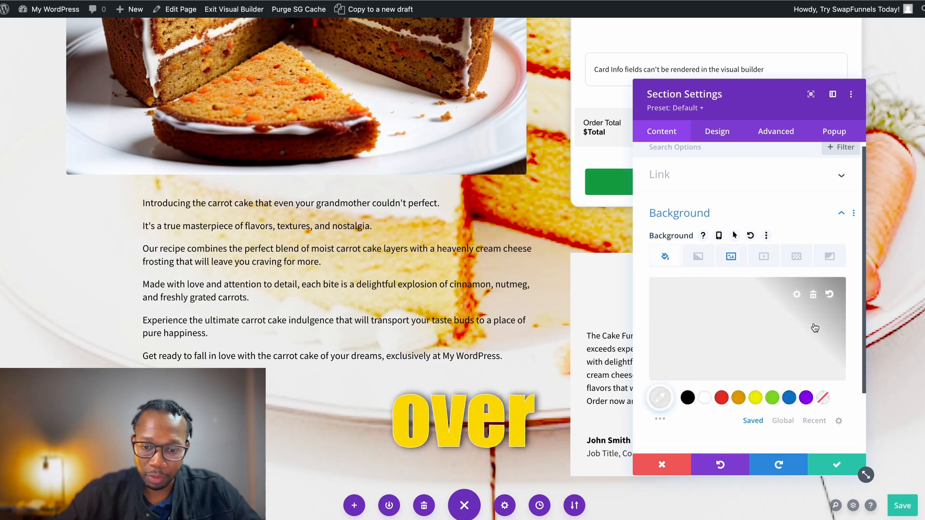
{"action": "left_click", "coordinate": [798, 294]}
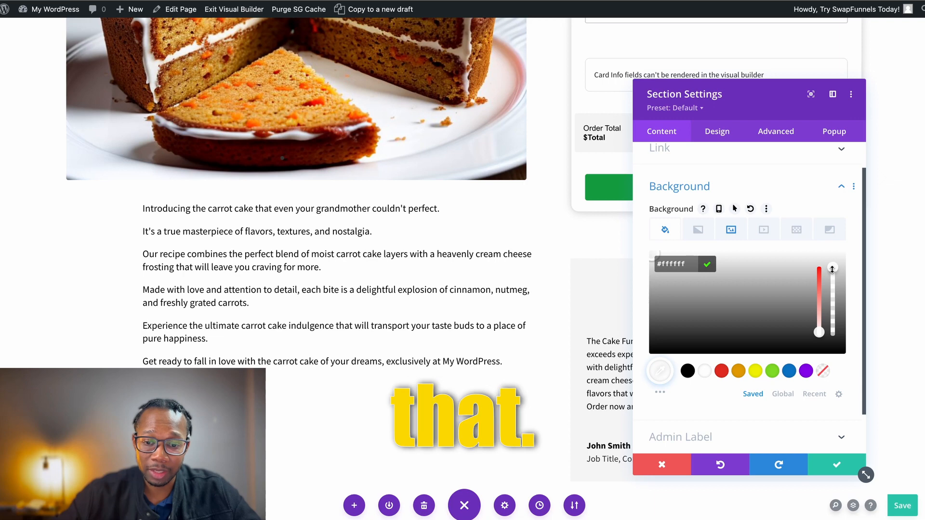
{"action": "left_click_drag", "start_coordinate": [832, 274], "coordinate": [834, 278]}
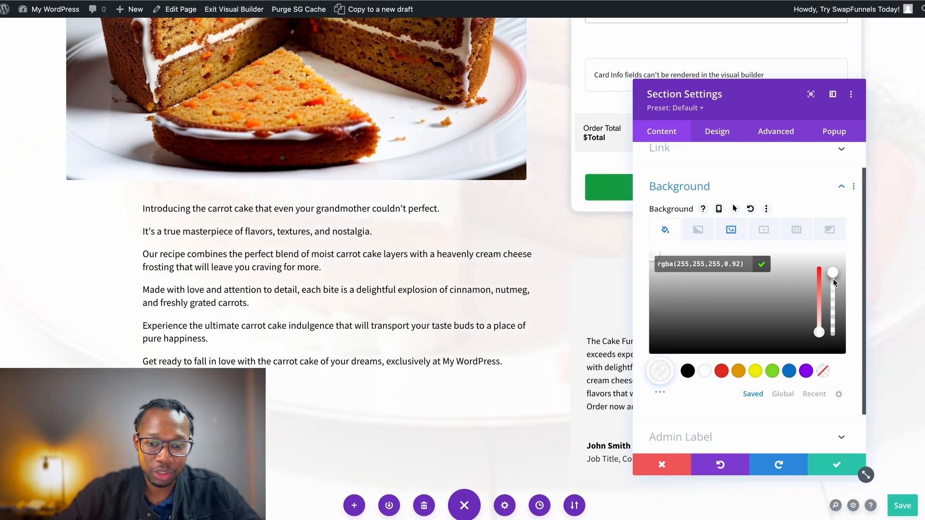
{"action": "mouse_move", "coordinate": [834, 281]}
{"action": "left_mouse_down"}
{"action": "mouse_move", "coordinate": [834, 338]}
{"action": "mouse_move", "coordinate": [835, 282]}
{"action": "left_mouse_up"}
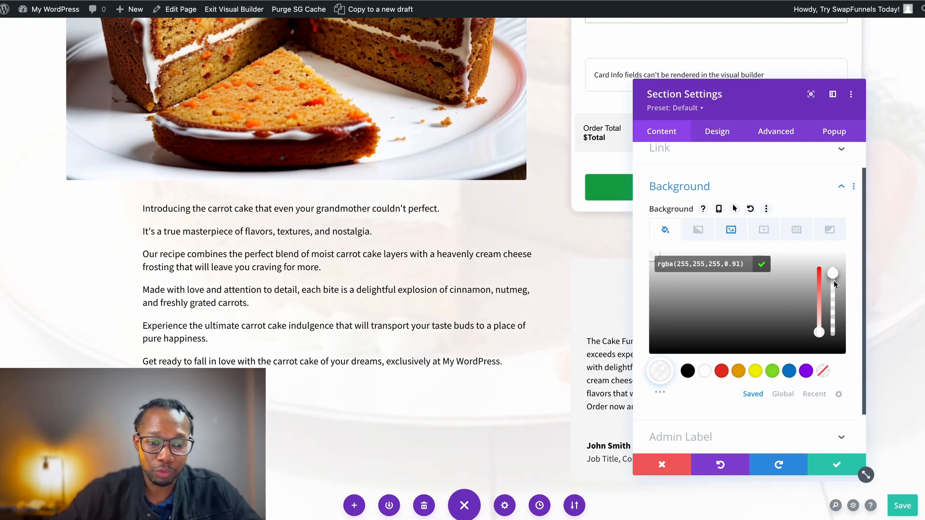
{"action": "left_click", "coordinate": [822, 467]}
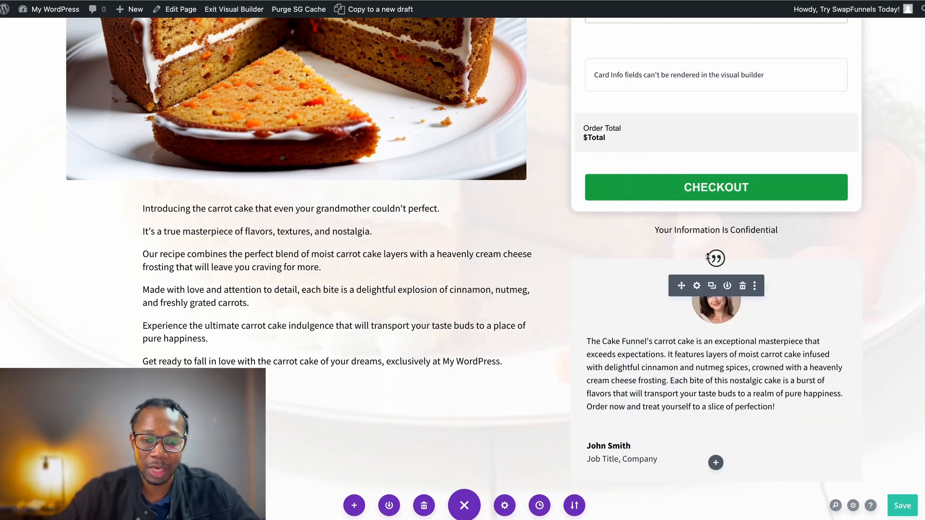
Review the faded cake background behind the headline, product images, checkout form and testimonial, from the header to the footer
{"action": "scroll", "coordinate": [708, 256], "scroll_direction": "up", "scroll_amount": 10}
{"action": "scroll", "coordinate": [708, 256], "scroll_direction": "up", "scroll_amount": 2}
{"action": "scroll", "coordinate": [708, 256], "scroll_direction": "down", "scroll_amount": 5}
{"action": "scroll", "coordinate": [708, 256], "scroll_direction": "up", "scroll_amount": 3}
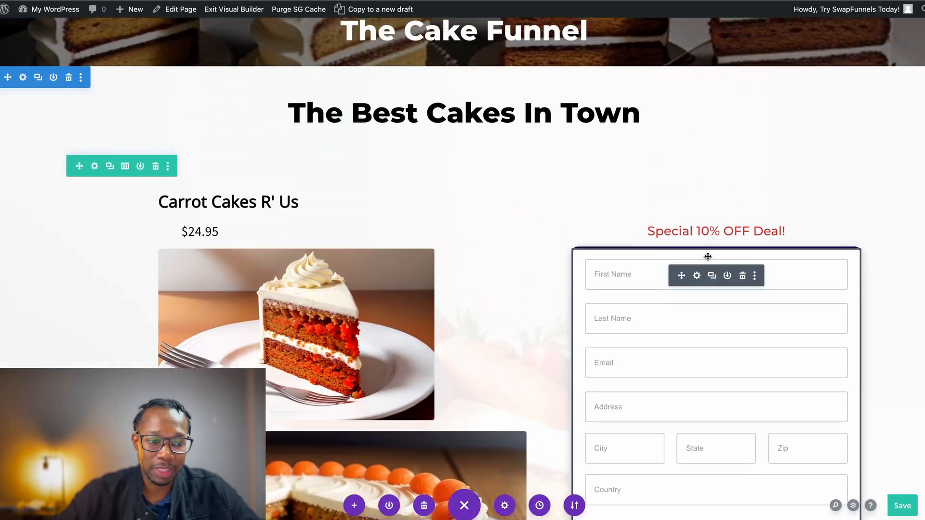
{"action": "scroll", "coordinate": [707, 257], "scroll_direction": "down", "scroll_amount": 3}
{"action": "scroll", "coordinate": [708, 255], "scroll_direction": "down", "scroll_amount": 10}
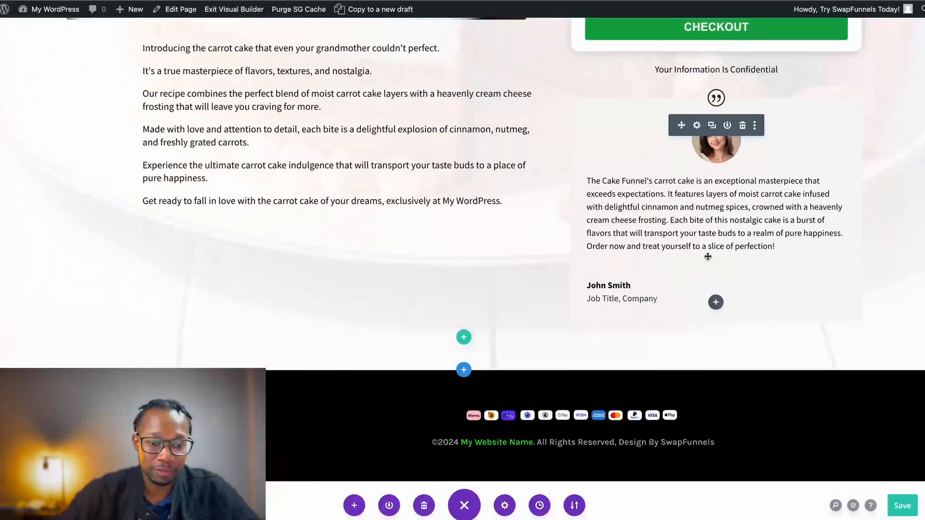
{"action": "scroll", "coordinate": [708, 256], "scroll_direction": "up", "scroll_amount": 12}
{"action": "scroll", "coordinate": [708, 255], "scroll_direction": "up", "scroll_amount": 4}
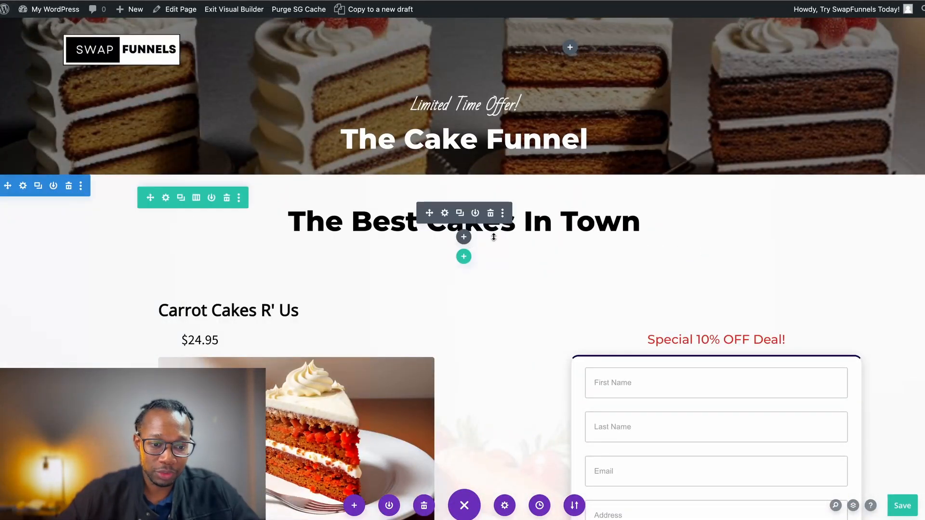
{"action": "scroll", "coordinate": [426, 406], "scroll_direction": "down", "scroll_amount": 11}
{"action": "scroll", "coordinate": [426, 406], "scroll_direction": "up", "scroll_amount": 10}
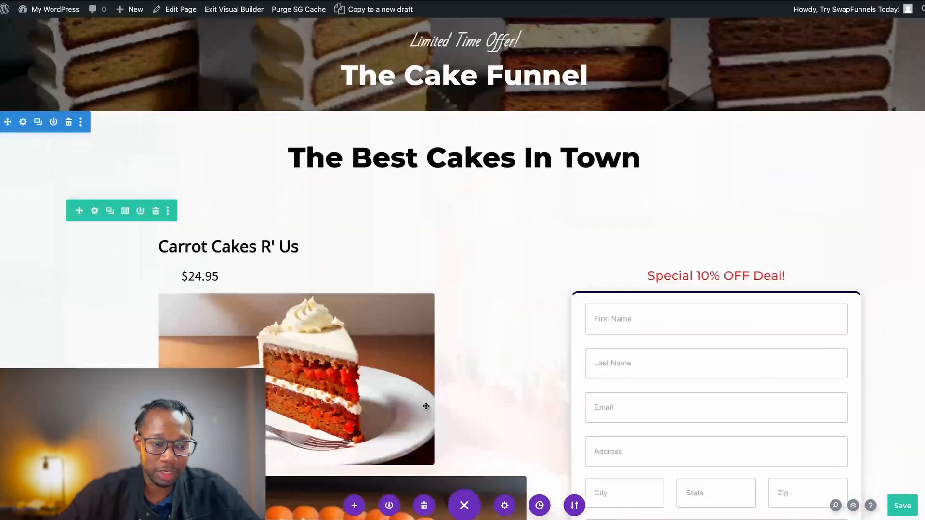
{"action": "scroll", "coordinate": [426, 407], "scroll_direction": "down", "scroll_amount": 1}
{"action": "scroll", "coordinate": [426, 406], "scroll_direction": "down", "scroll_amount": 10}
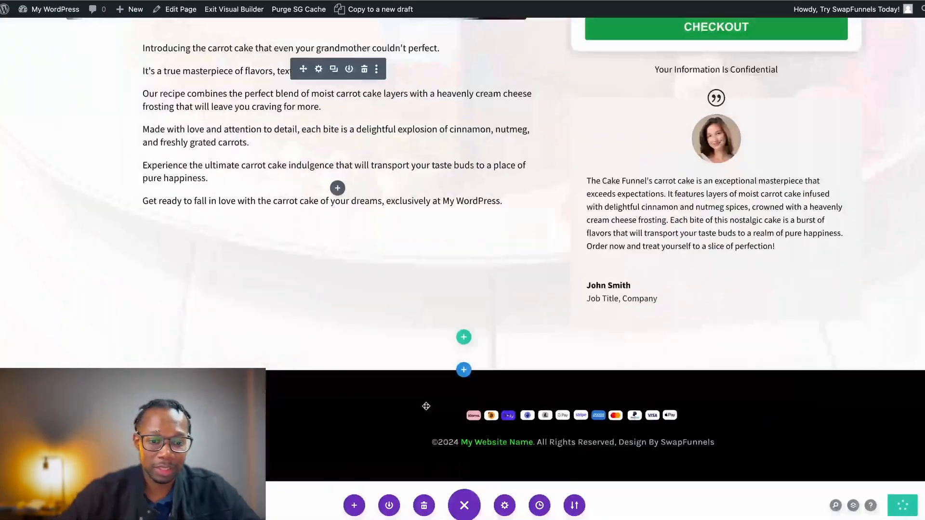
{"action": "scroll", "coordinate": [426, 406], "scroll_direction": "up", "scroll_amount": 11}
{"action": "scroll", "coordinate": [426, 410], "scroll_direction": "down", "scroll_amount": 5}
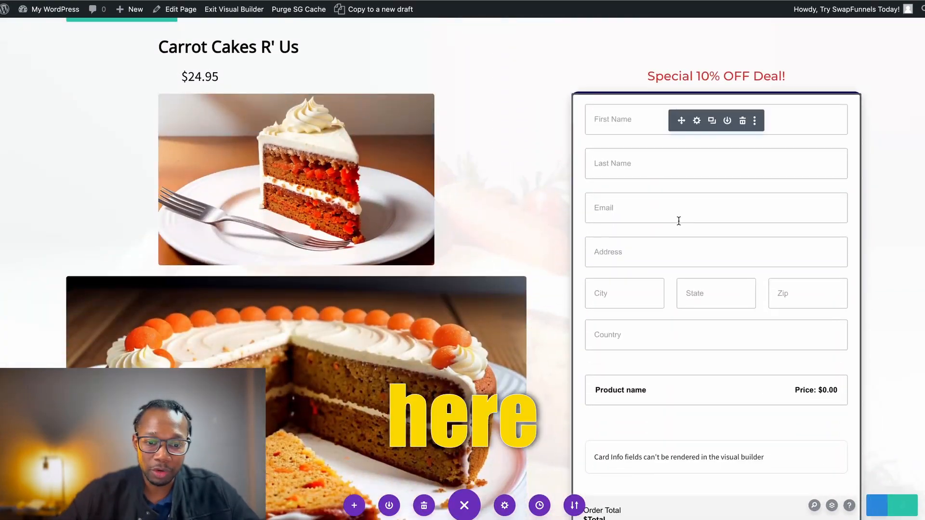
{"action": "scroll", "coordinate": [679, 272], "scroll_direction": "down", "scroll_amount": 1}
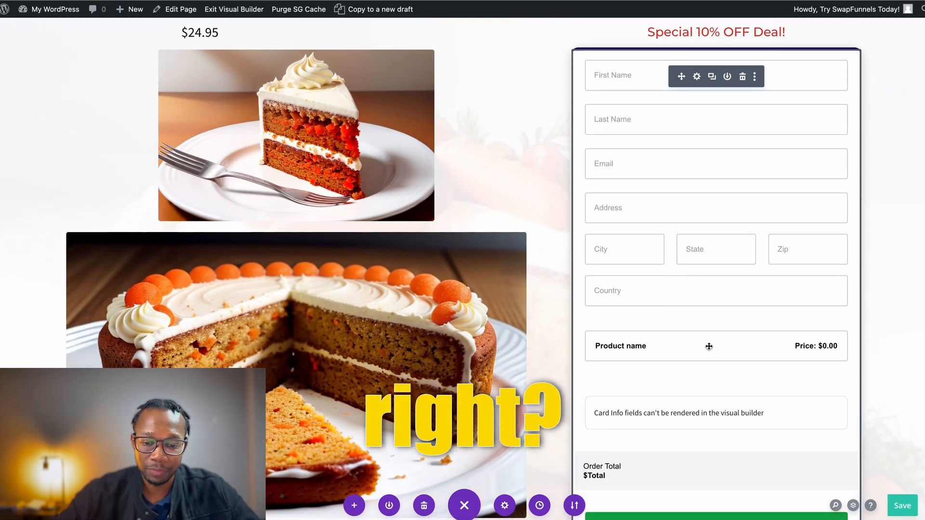
Open the WordPress dashboard in a separate tab and add a product named "Carrot Cake" in the Products list
{"action": "mouse_move", "coordinate": [55, 16]}
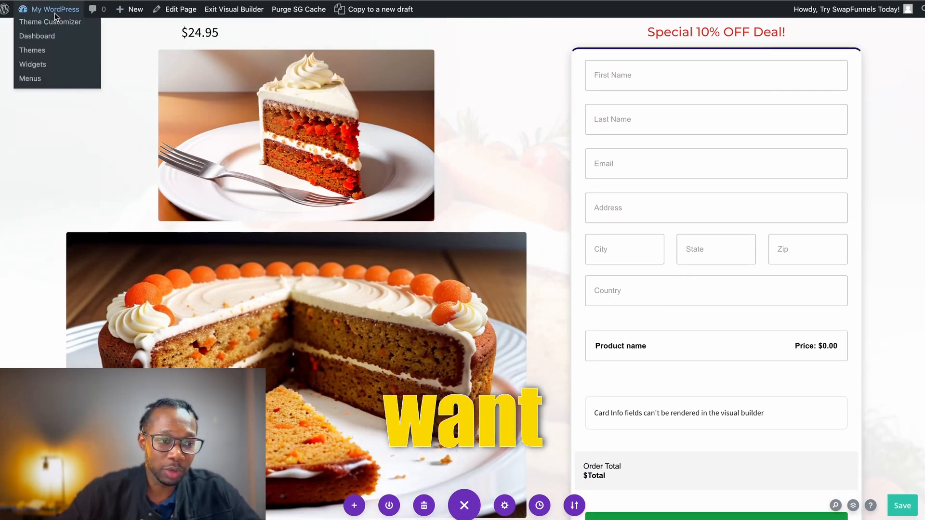
{"action": "right_click", "coordinate": [42, 41]}
{"action": "left_click", "coordinate": [67, 45]}
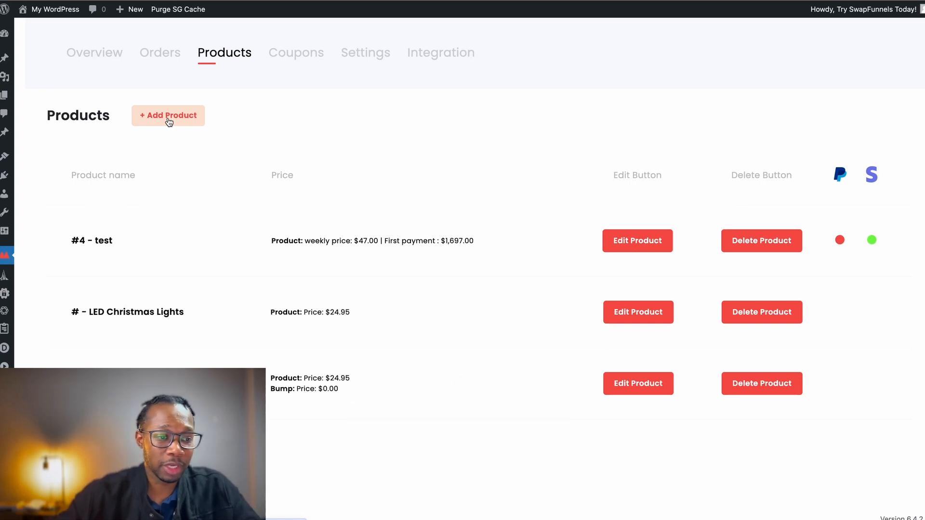
{"action": "left_click", "coordinate": [169, 118]}
{"action": "left_click", "coordinate": [145, 175]}
{"action": "type", "text": "Carrot Cake"}
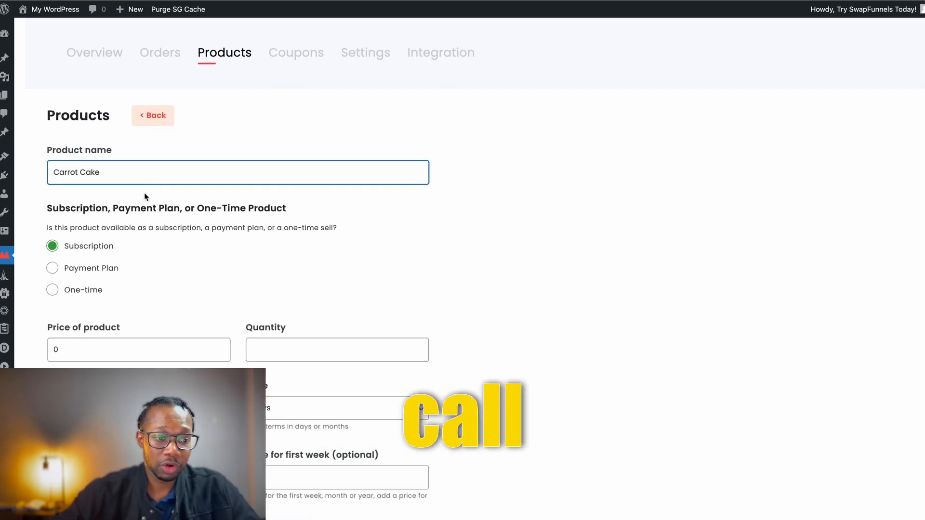
Make Carrot Cake a one-time product priced at 67 without an order bump, and save it
{"action": "scroll", "coordinate": [175, 246], "scroll_direction": "down", "scroll_amount": 3}
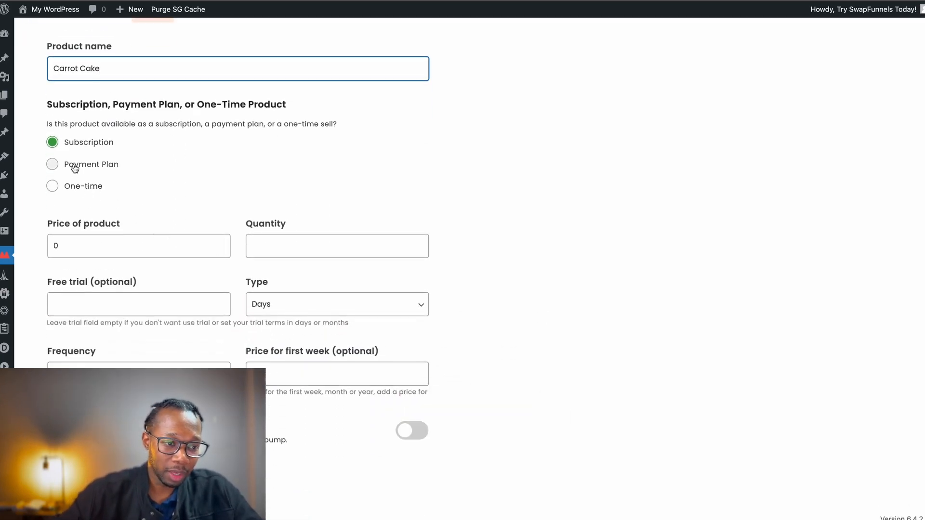
{"action": "left_click", "coordinate": [52, 186]}
{"action": "left_click", "coordinate": [82, 331]}
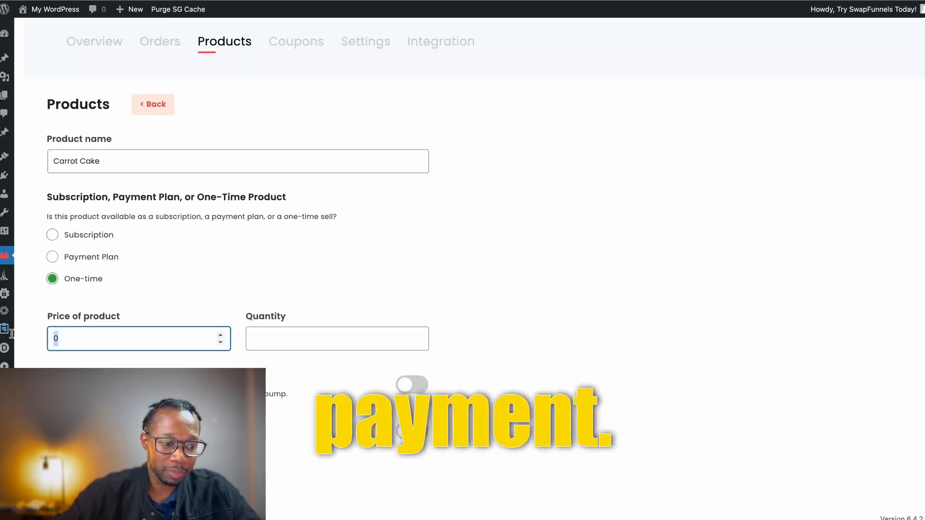
{"action": "mouse_move", "coordinate": [8, 336]}
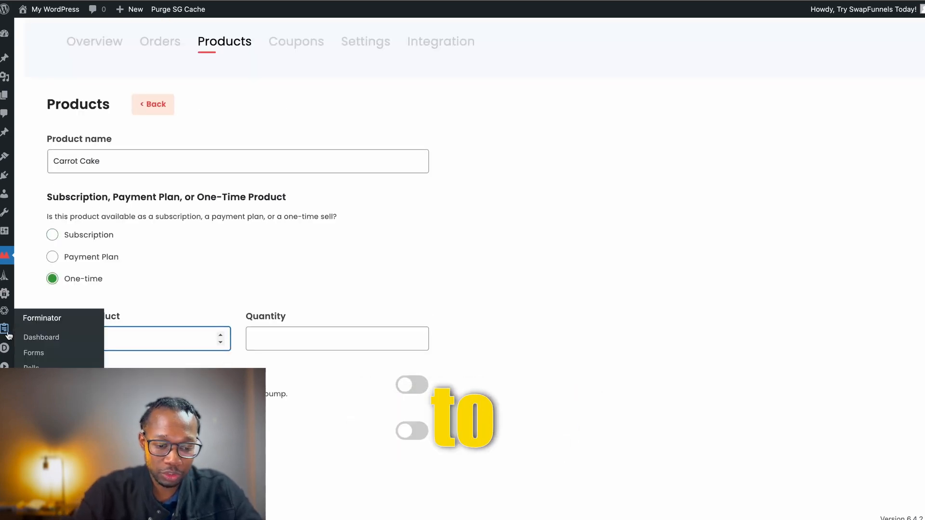
{"action": "type", "text": "67"}
{"action": "left_click", "coordinate": [196, 295]}
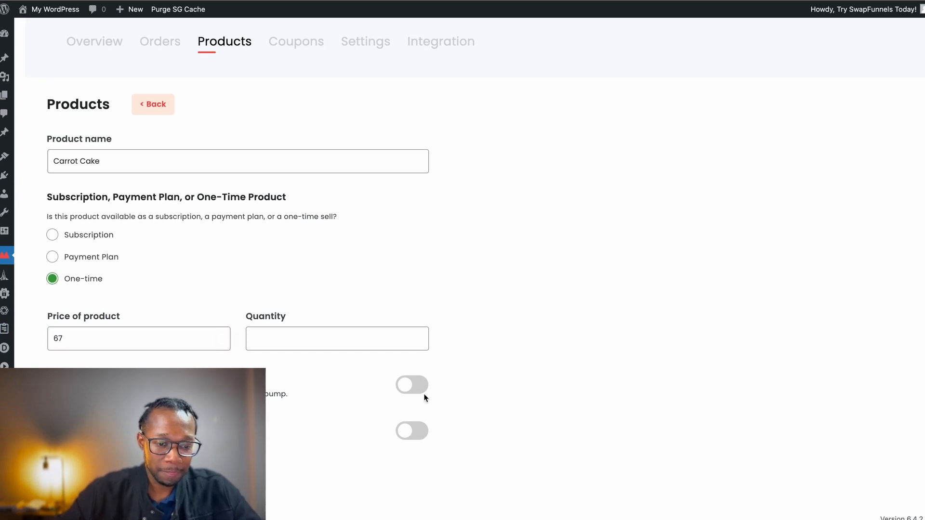
{"action": "left_click", "coordinate": [413, 385]}
{"action": "left_click", "coordinate": [413, 385]}
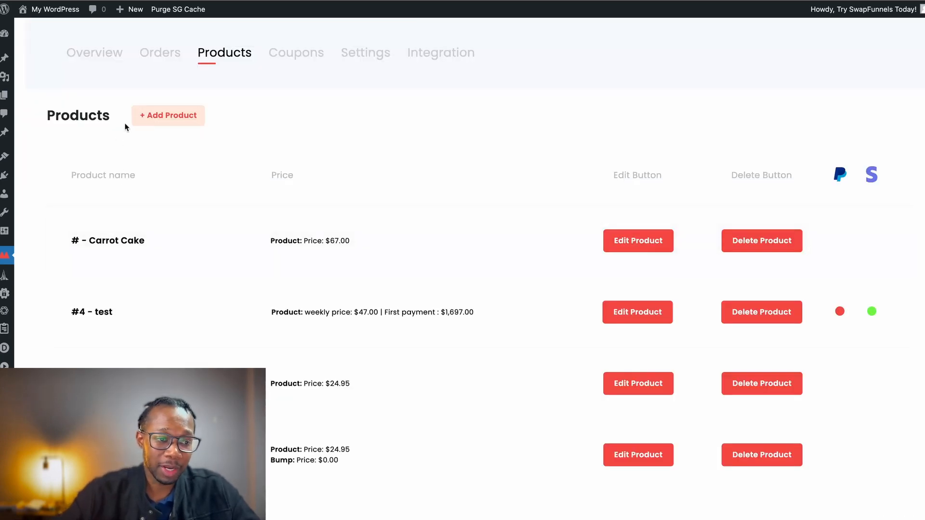
Add a product named "Express Delivery" as a one-time product and enable its order bump option
{"action": "left_click", "coordinate": [156, 123]}
{"action": "left_click", "coordinate": [123, 173]}
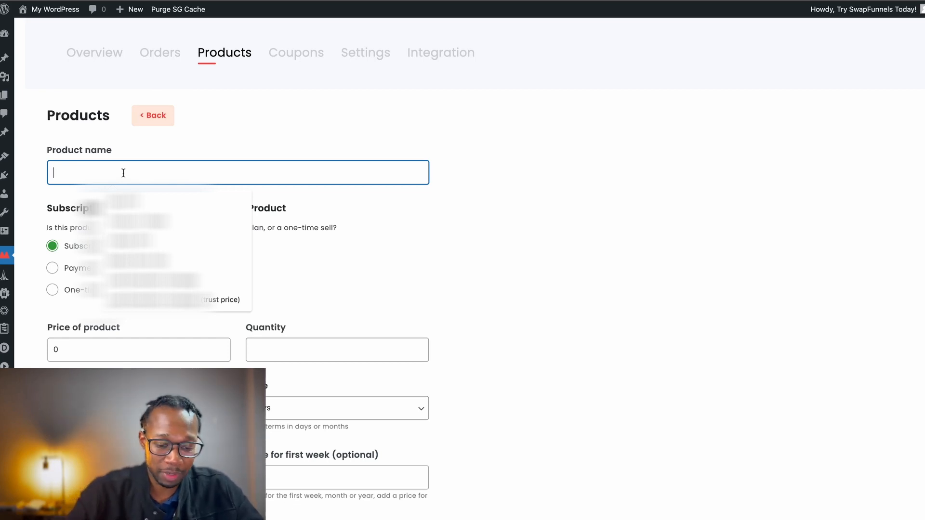
{"action": "left_click", "coordinate": [138, 289]}
{"action": "scroll", "coordinate": [138, 290], "scroll_direction": "down", "scroll_amount": 2}
{"action": "left_click", "coordinate": [51, 197]}
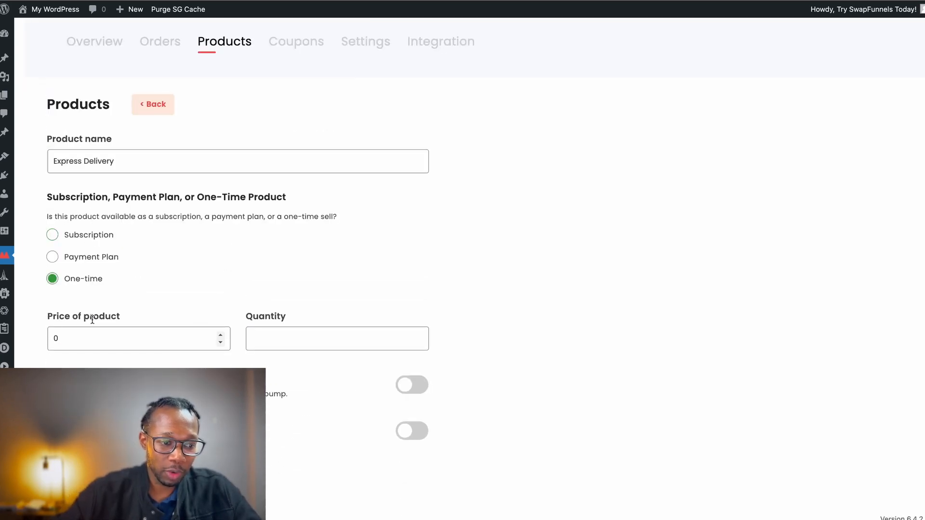
{"action": "left_click", "coordinate": [402, 383]}
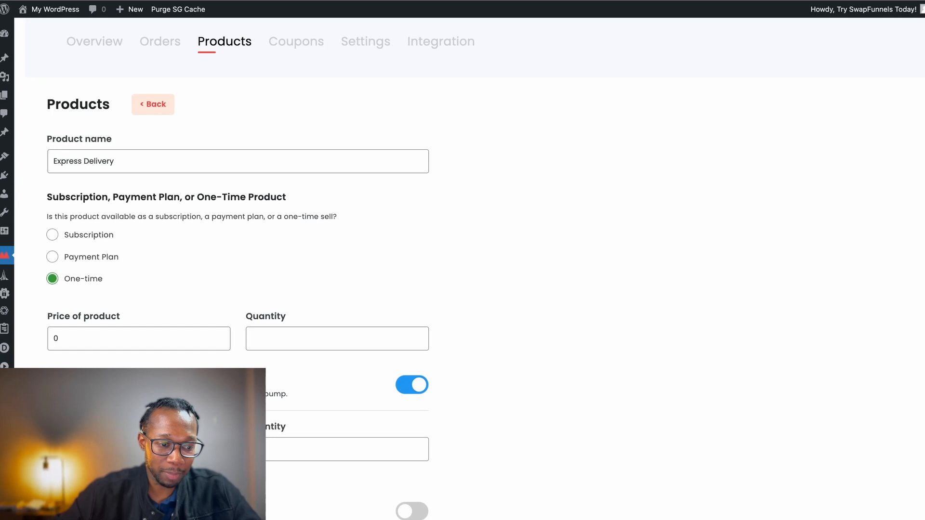
{"action": "scroll", "coordinate": [412, 384], "scroll_direction": "down", "scroll_amount": 2}
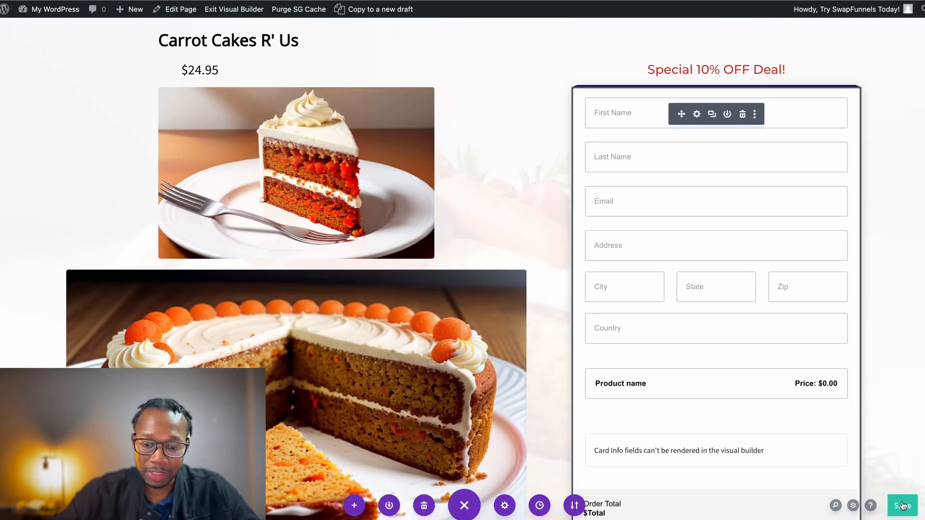
Save the page and assign the Carrot Cake product to the checkout form's Product block, applying the settings
{"action": "left_click", "coordinate": [902, 506]}
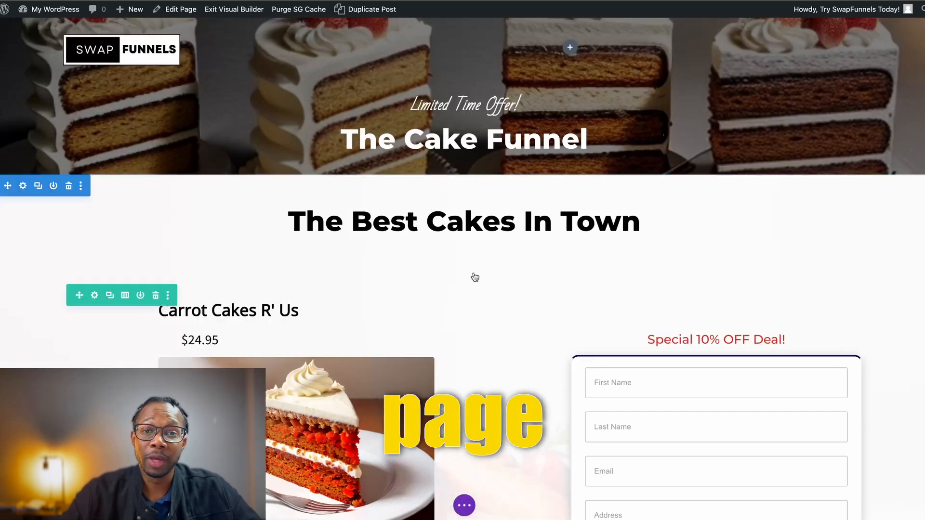
{"action": "scroll", "coordinate": [550, 347], "scroll_direction": "down", "scroll_amount": 5}
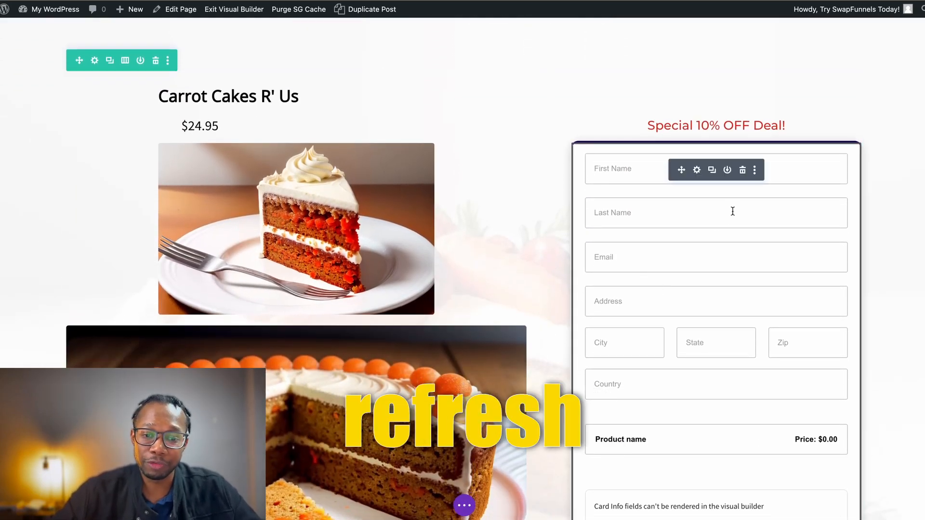
{"action": "left_click", "coordinate": [696, 170]}
{"action": "scroll", "coordinate": [704, 308], "scroll_direction": "down", "scroll_amount": 1}
{"action": "left_click", "coordinate": [660, 271]}
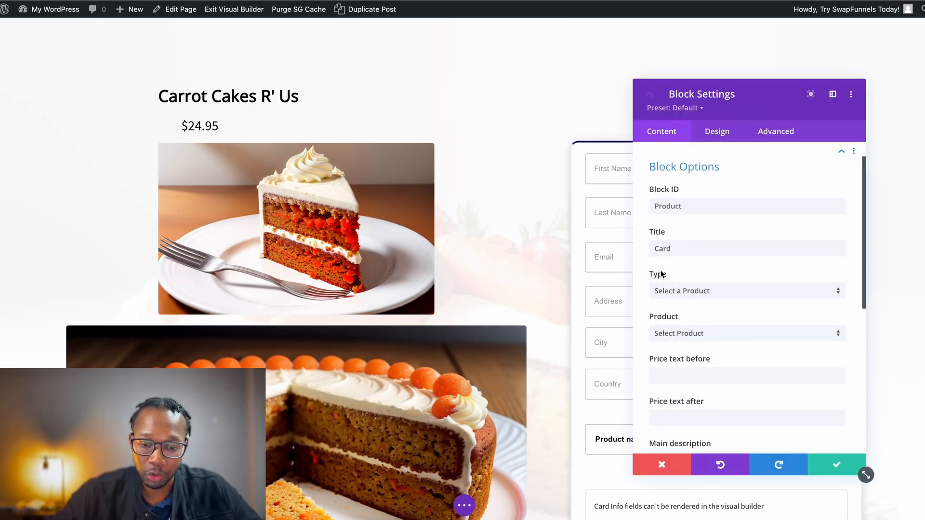
{"action": "scroll", "coordinate": [699, 354], "scroll_direction": "down", "scroll_amount": 3}
{"action": "scroll", "coordinate": [708, 338], "scroll_direction": "up", "scroll_amount": 3}
{"action": "left_click", "coordinate": [718, 323]}
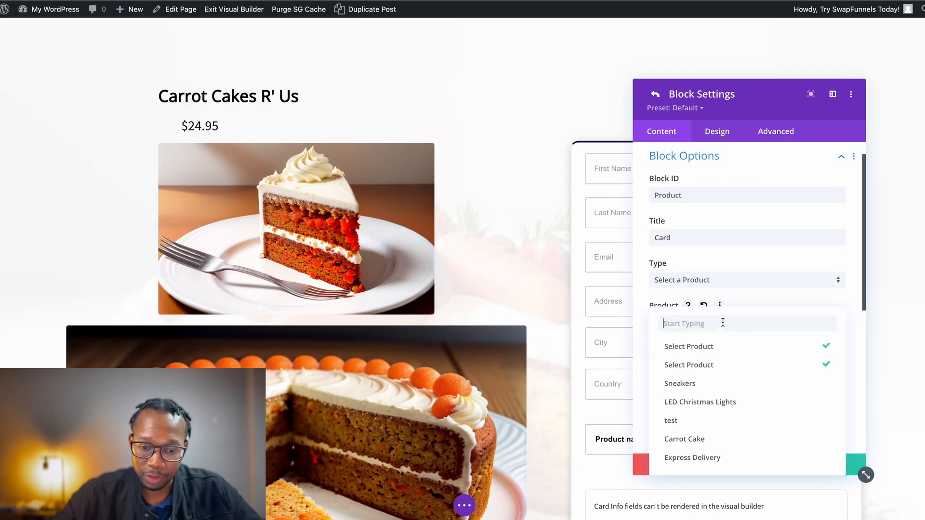
{"action": "left_click", "coordinate": [708, 440]}
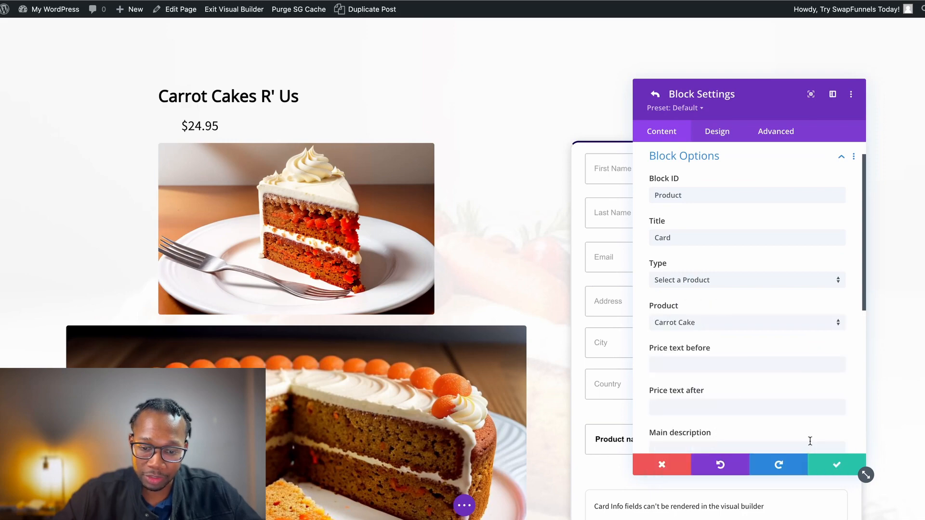
{"action": "left_click", "coordinate": [827, 466]}
{"action": "left_click", "coordinate": [827, 465]}
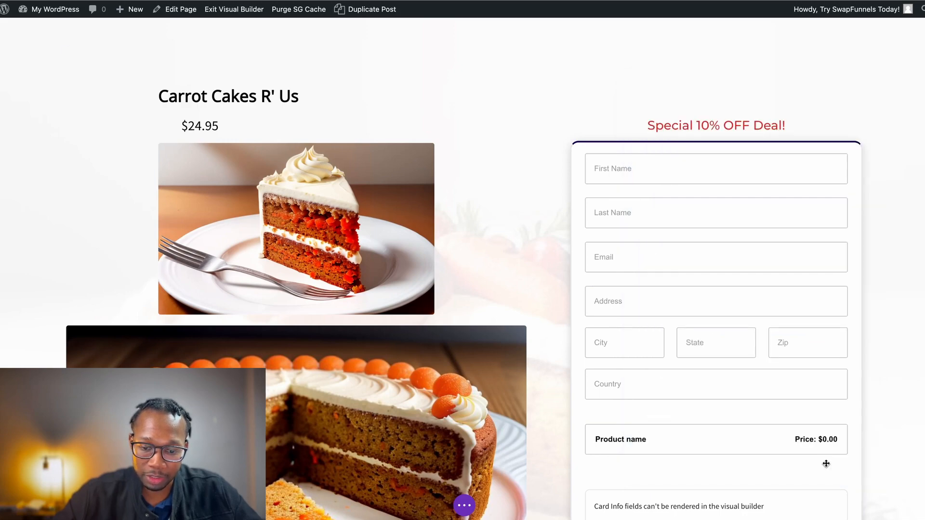
Add an Order Bump block between the checkout form's product and card blocks, set its product to Express Delivery, and apply it
{"action": "scroll", "coordinate": [713, 440], "scroll_direction": "down", "scroll_amount": 3}
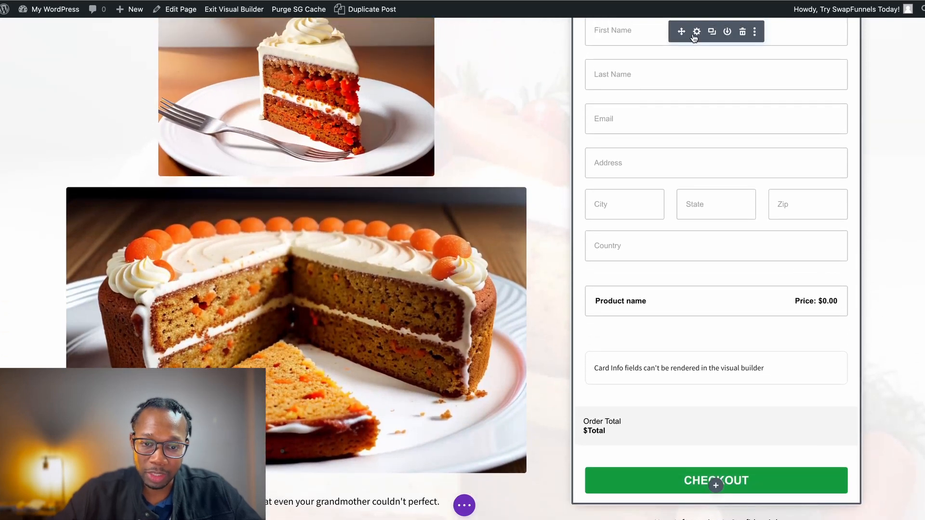
{"action": "left_click", "coordinate": [696, 33]}
{"action": "scroll", "coordinate": [729, 241], "scroll_direction": "down", "scroll_amount": 2}
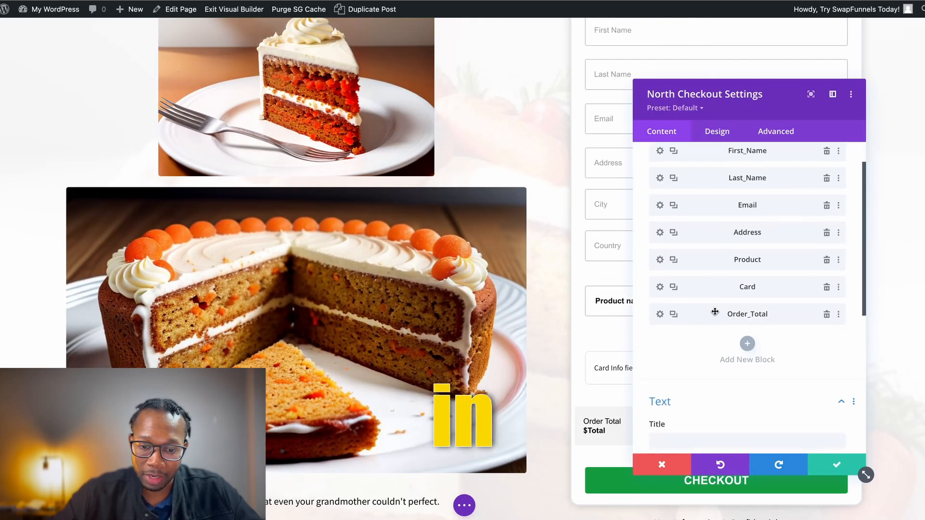
{"action": "left_click", "coordinate": [675, 291]}
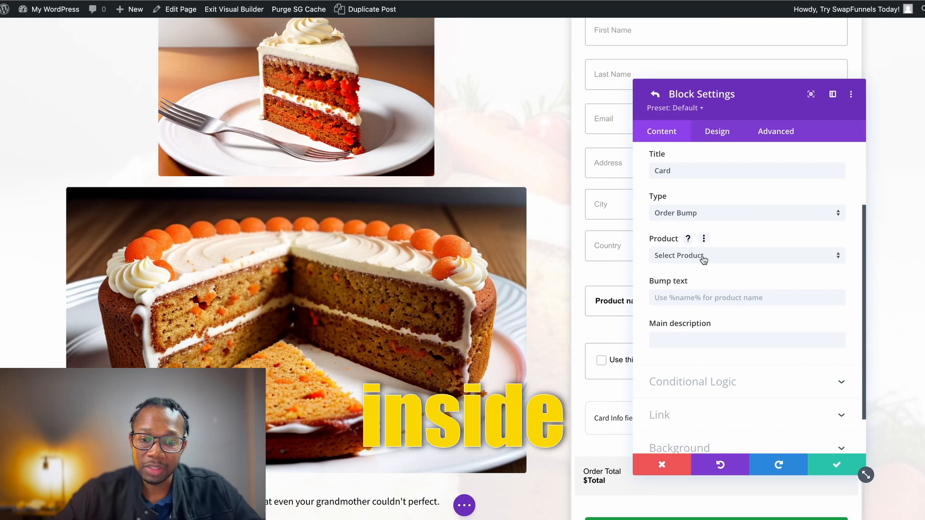
{"action": "left_click", "coordinate": [702, 253]}
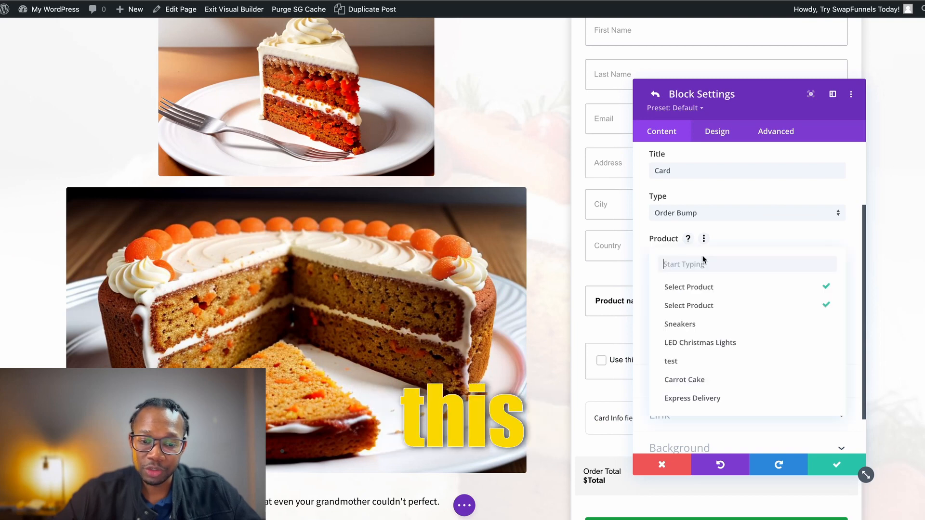
{"action": "left_click", "coordinate": [708, 399]}
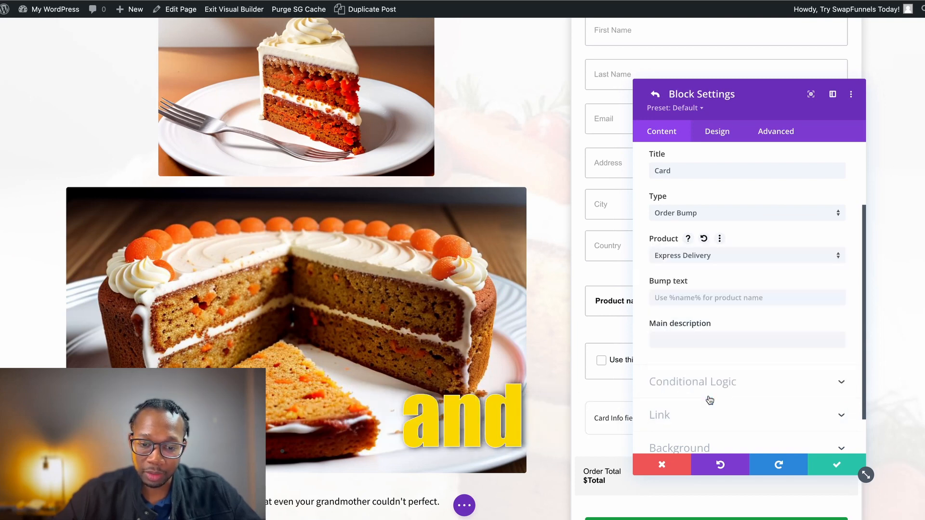
{"action": "left_click", "coordinate": [837, 465]}
{"action": "left_click", "coordinate": [834, 466]}
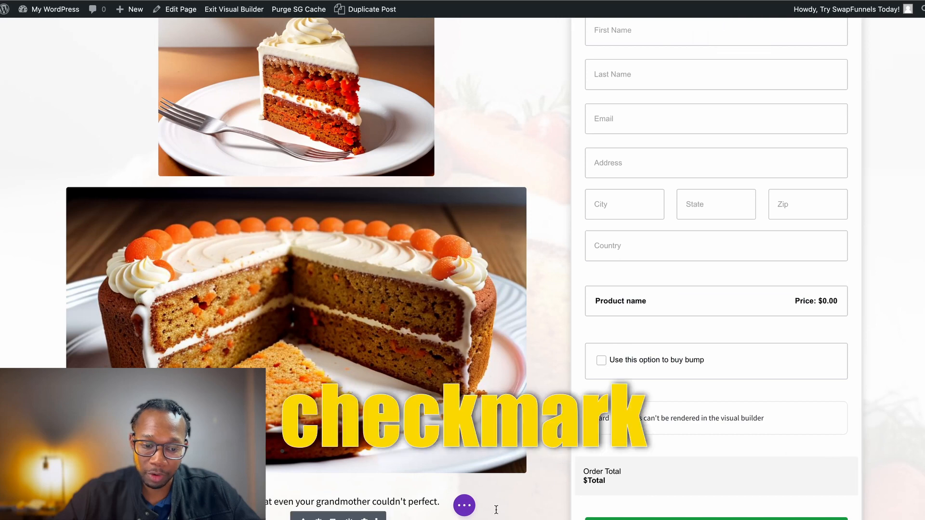
Set the order bump's text to "Click here for overnight delivery & receive your cake before the driver smells it." and apply the settings
{"action": "mouse_move", "coordinate": [899, 512]}
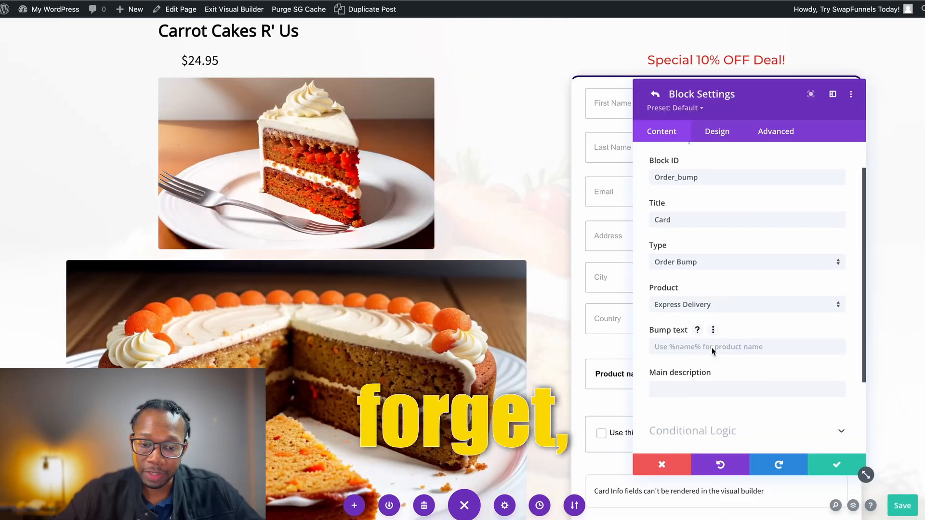
{"action": "scroll", "coordinate": [712, 349], "scroll_direction": "down", "scroll_amount": 3}
{"action": "scroll", "coordinate": [712, 348], "scroll_direction": "up", "scroll_amount": 1}
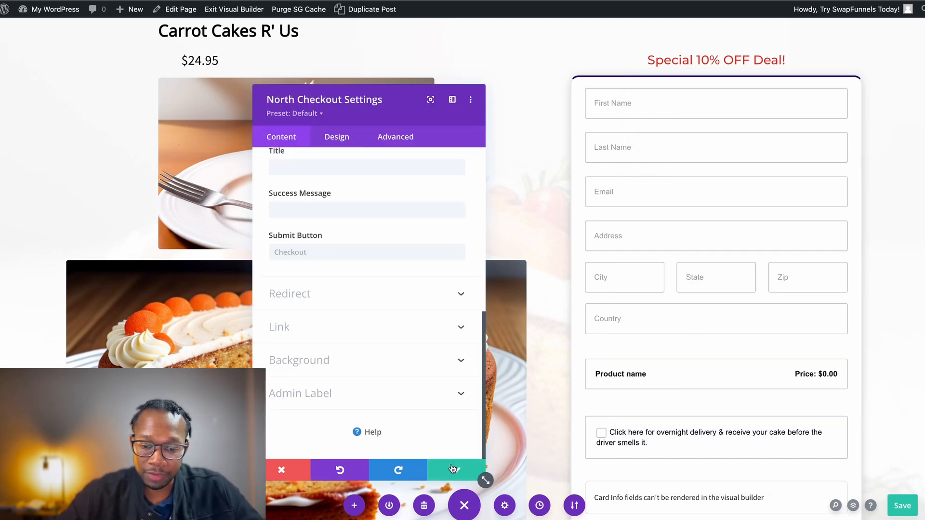
{"action": "left_click", "coordinate": [452, 468]}
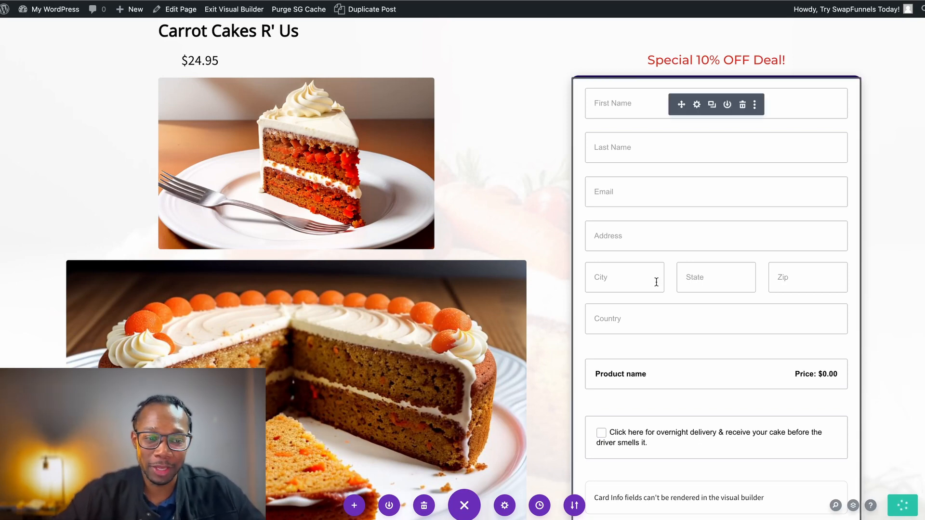
Review the whole page from the cake header through the checkout form and testimonial to the footer
{"action": "scroll", "coordinate": [522, 287], "scroll_direction": "down", "scroll_amount": 5}
{"action": "scroll", "coordinate": [523, 287], "scroll_direction": "down", "scroll_amount": 7}
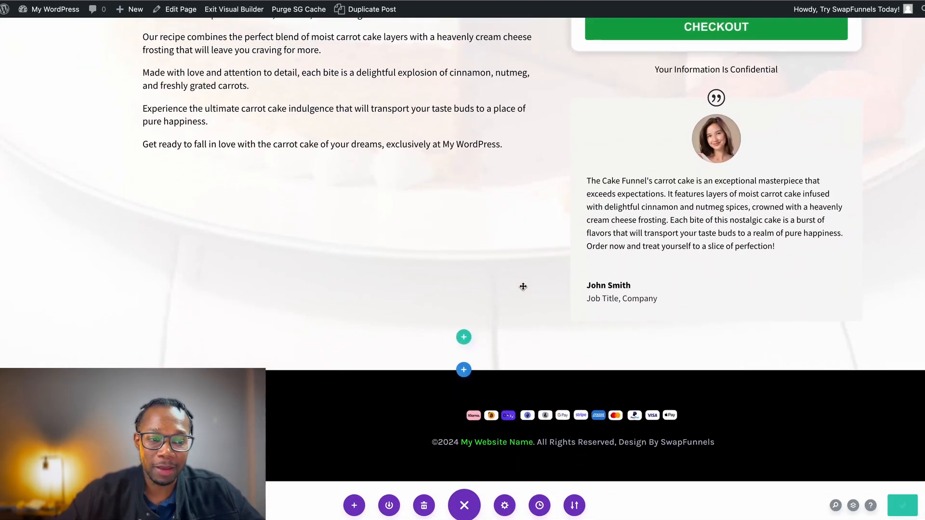
{"action": "scroll", "coordinate": [523, 287], "scroll_direction": "up", "scroll_amount": 5}
{"action": "scroll", "coordinate": [523, 286], "scroll_direction": "down", "scroll_amount": 4}
{"action": "scroll", "coordinate": [524, 286], "scroll_direction": "down", "scroll_amount": 1}
{"action": "scroll", "coordinate": [523, 286], "scroll_direction": "up", "scroll_amount": 15}
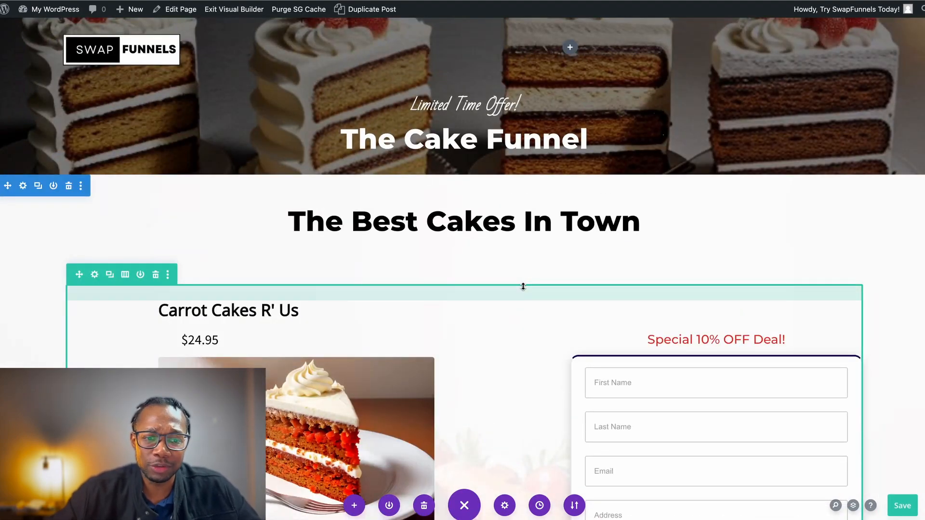
{"action": "scroll", "coordinate": [523, 287], "scroll_direction": "down", "scroll_amount": 12}
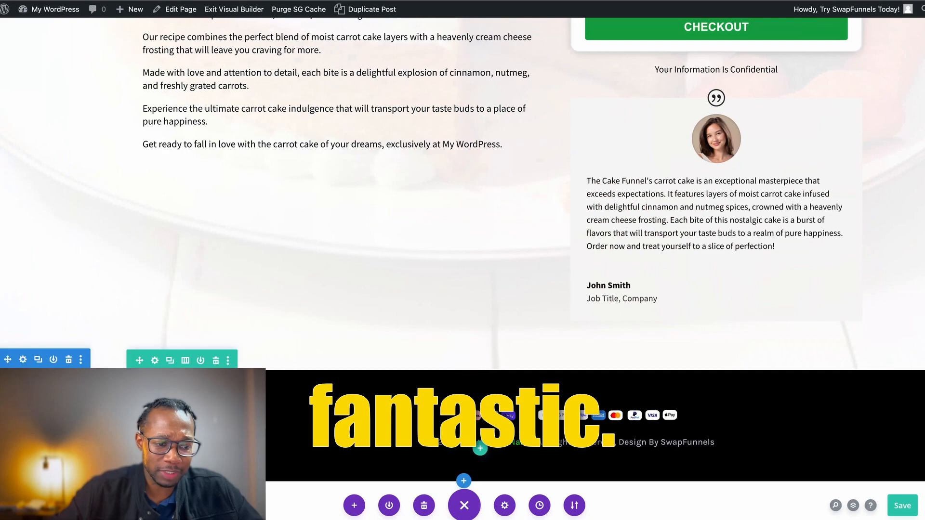
Check the footer logo's image settings, close them and save the page
{"action": "left_click", "coordinate": [182, 425]}
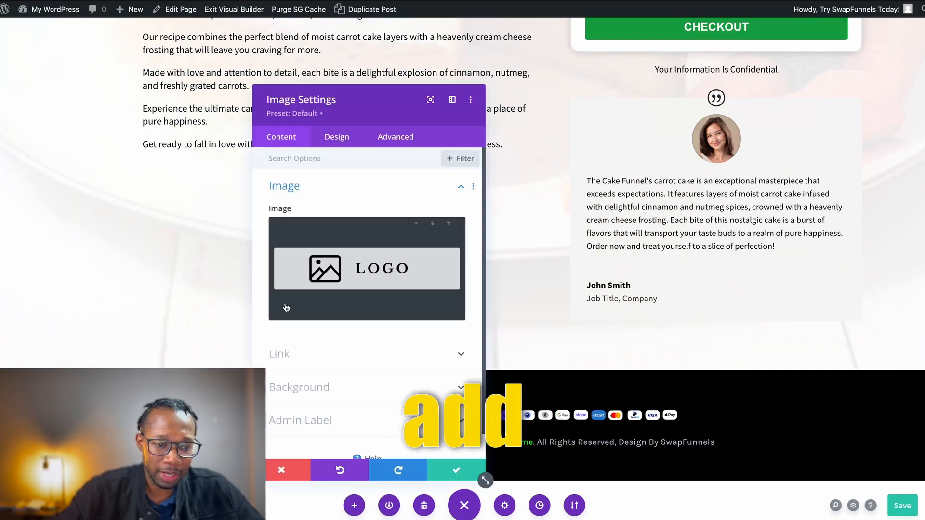
{"action": "left_click", "coordinate": [456, 470]}
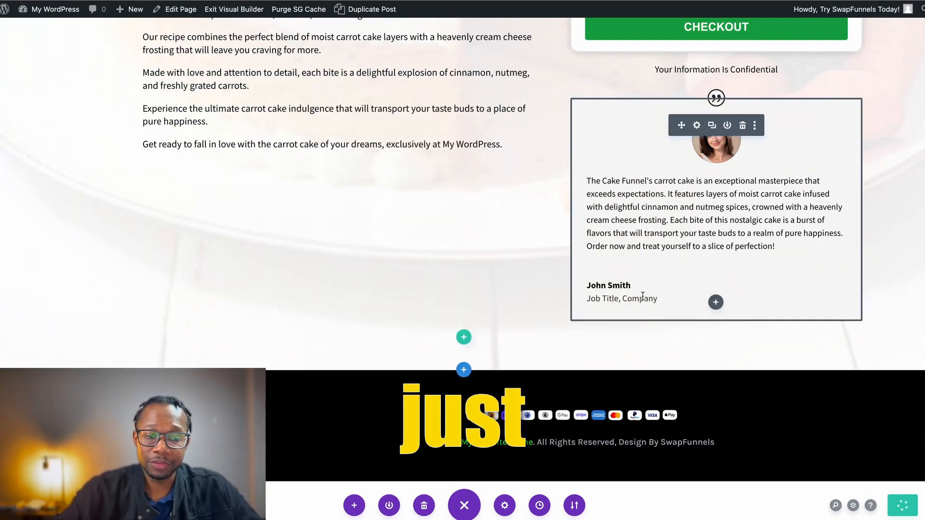
{"action": "scroll", "coordinate": [642, 296], "scroll_direction": "up", "scroll_amount": 12}
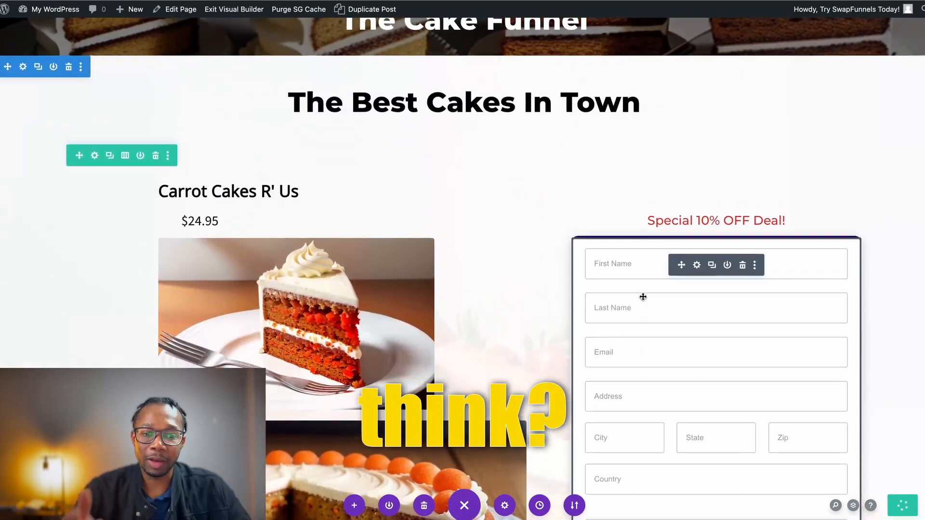
{"action": "scroll", "coordinate": [643, 297], "scroll_direction": "up", "scroll_amount": 3}
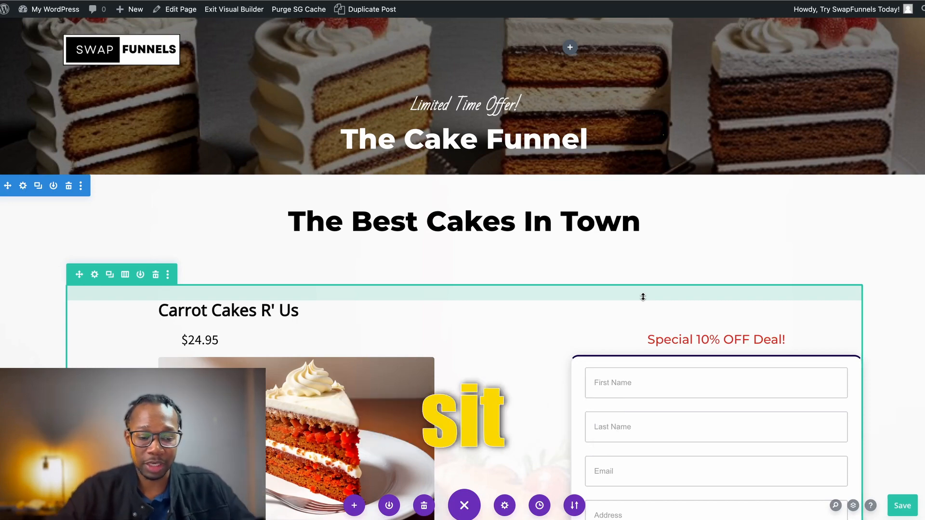
Examine the checkout form's customer fields, product row, order bump, order total and checkout button beside the cake images
{"action": "scroll", "coordinate": [642, 271], "scroll_direction": "down", "scroll_amount": 5}
{"action": "scroll", "coordinate": [641, 272], "scroll_direction": "down", "scroll_amount": 5}
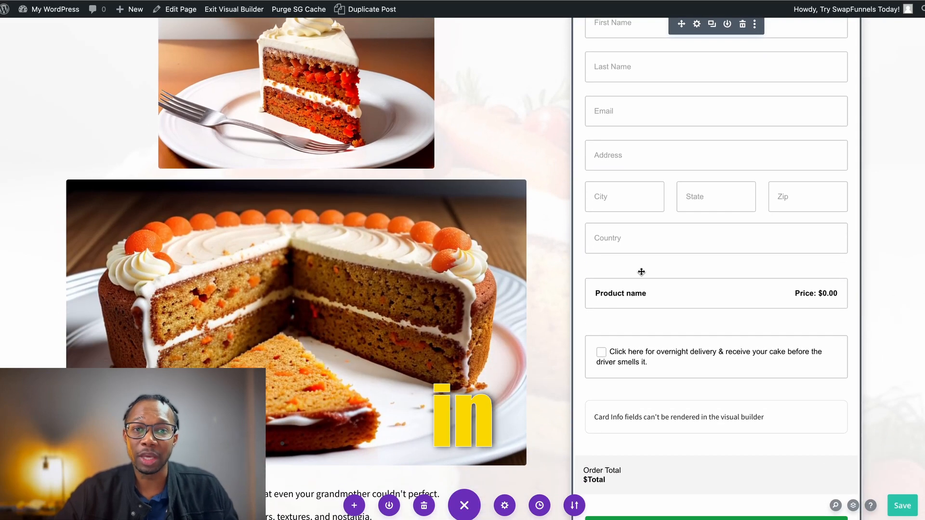
{"action": "scroll", "coordinate": [642, 271], "scroll_direction": "up", "scroll_amount": 3}
{"action": "scroll", "coordinate": [641, 272], "scroll_direction": "down", "scroll_amount": 8}
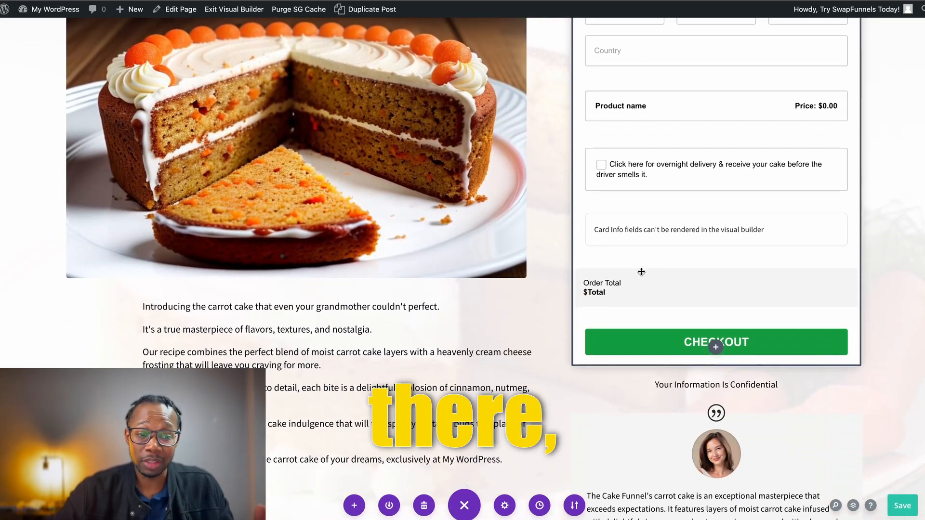
{"action": "scroll", "coordinate": [642, 271], "scroll_direction": "up", "scroll_amount": 6}
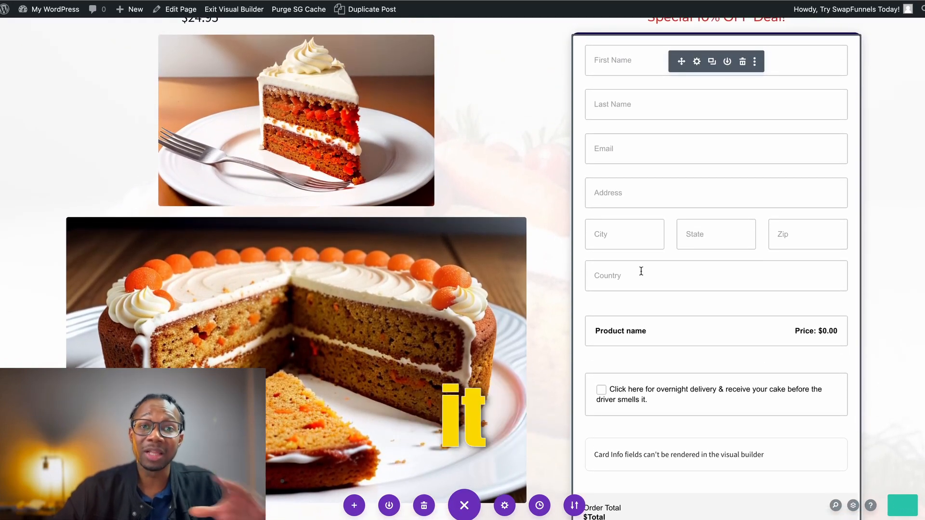
{"action": "scroll", "coordinate": [641, 271], "scroll_direction": "up", "scroll_amount": 8}
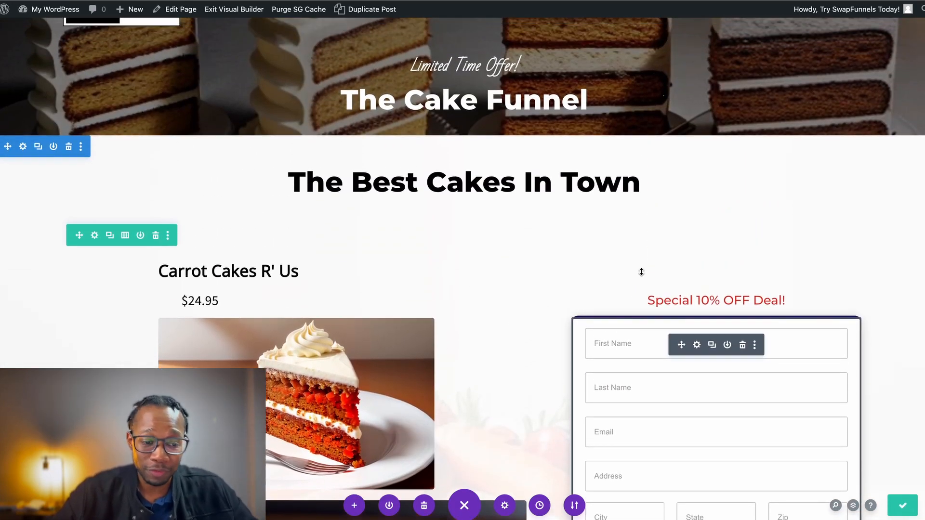
{"action": "scroll", "coordinate": [642, 272], "scroll_direction": "down", "scroll_amount": 3}
{"action": "scroll", "coordinate": [642, 272], "scroll_direction": "down", "scroll_amount": 1}
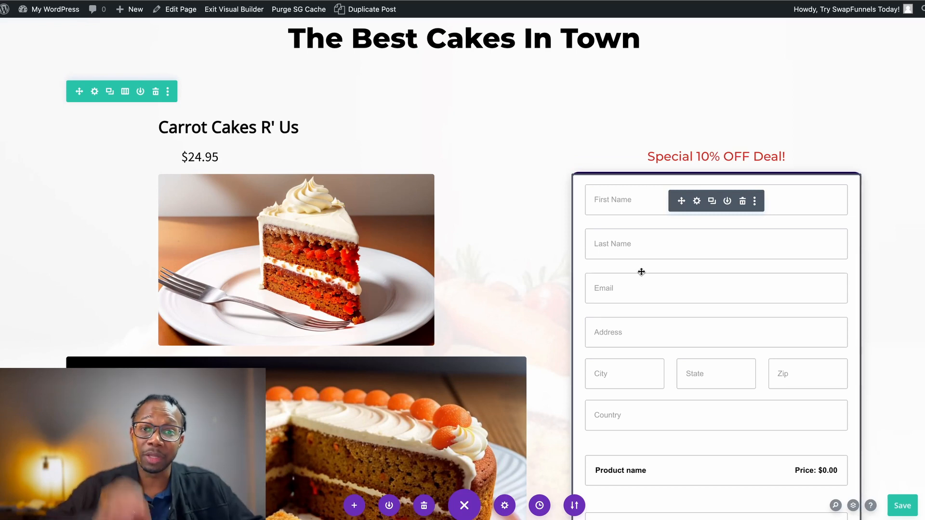
{"action": "scroll", "coordinate": [641, 272], "scroll_direction": "down", "scroll_amount": 8}
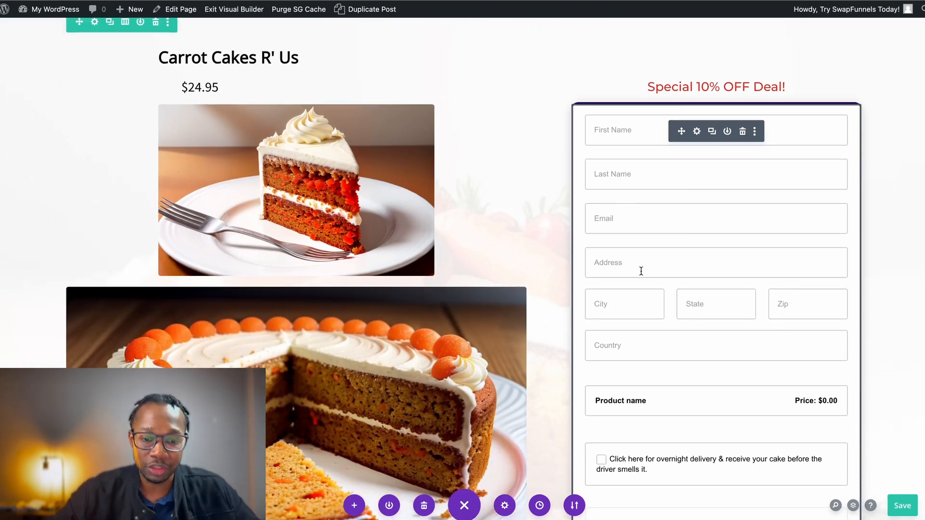
{"action": "scroll", "coordinate": [642, 272], "scroll_direction": "up", "scroll_amount": 10}
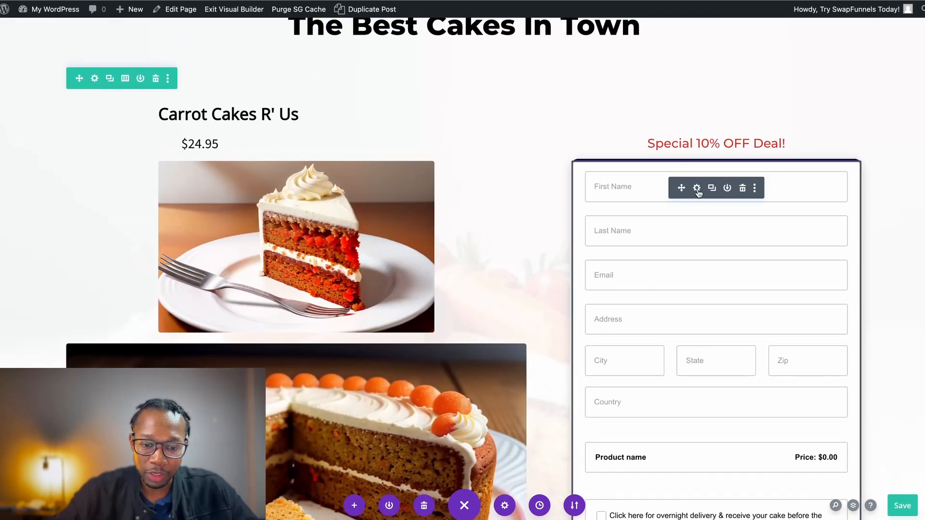
Set the checkout form's submit button text to "SEND ME THE CAKE", apply the settings and save the page
{"action": "left_click", "coordinate": [698, 188]}
{"action": "scroll", "coordinate": [672, 300], "scroll_direction": "down", "scroll_amount": 10}
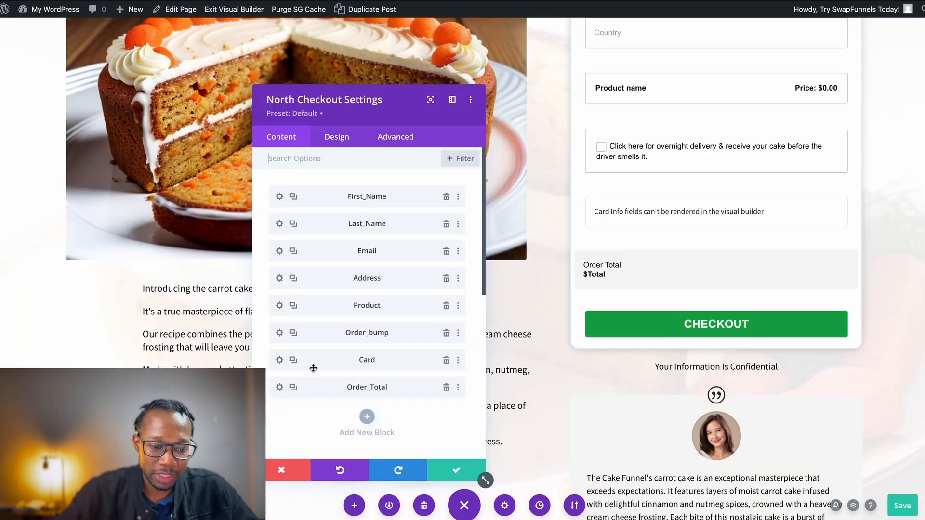
{"action": "scroll", "coordinate": [313, 369], "scroll_direction": "down", "scroll_amount": 6}
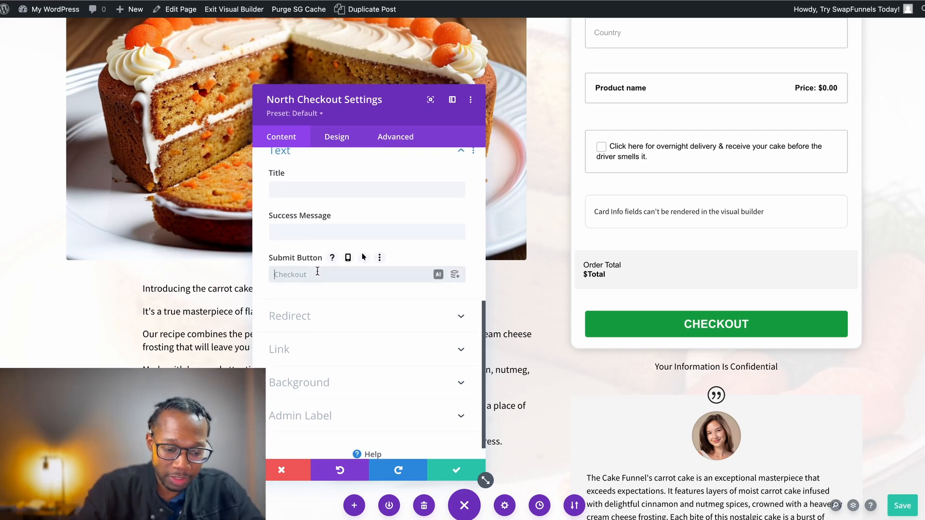
{"action": "left_click", "coordinate": [449, 474]}
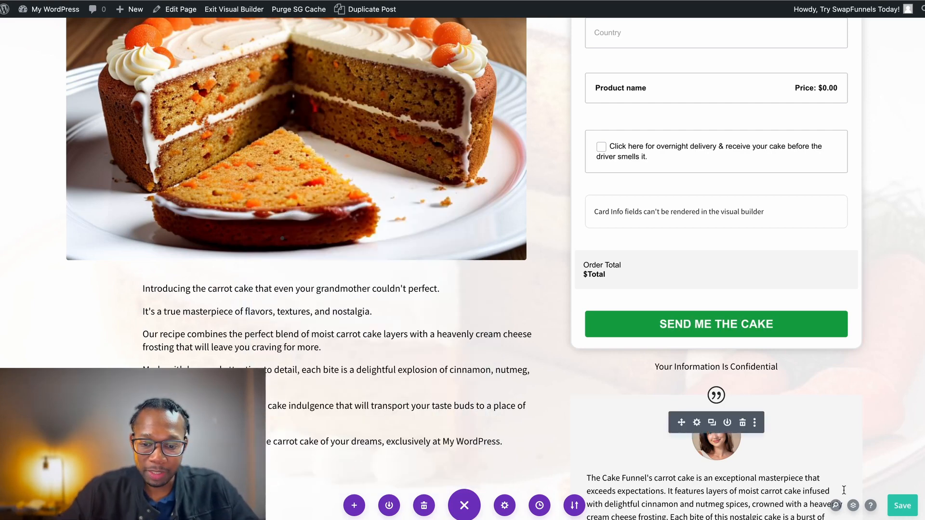
{"action": "left_click", "coordinate": [902, 507]}
Review the page from the cake header to the footer in the desktop layout and in the phone layout
{"action": "scroll", "coordinate": [490, 361], "scroll_direction": "up", "scroll_amount": 15}
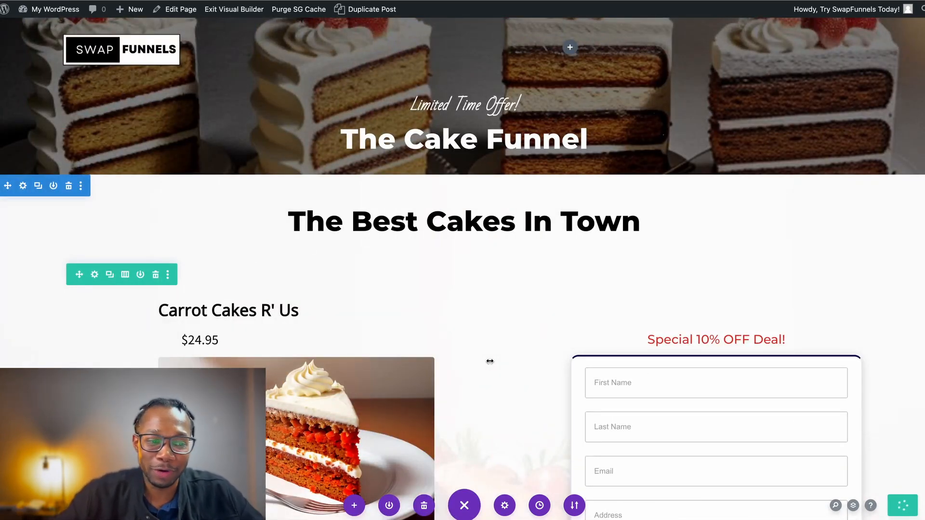
{"action": "scroll", "coordinate": [490, 361], "scroll_direction": "down", "scroll_amount": 15}
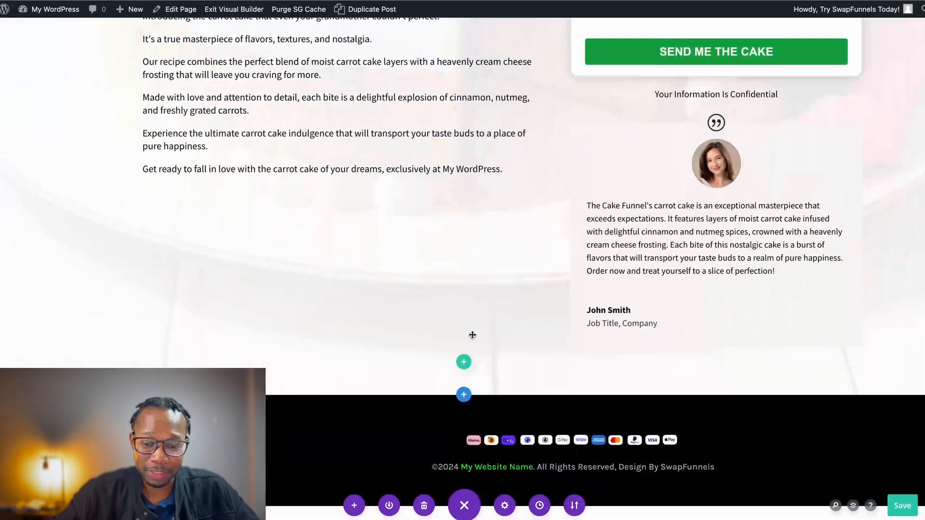
{"action": "scroll", "coordinate": [472, 335], "scroll_direction": "up", "scroll_amount": 15}
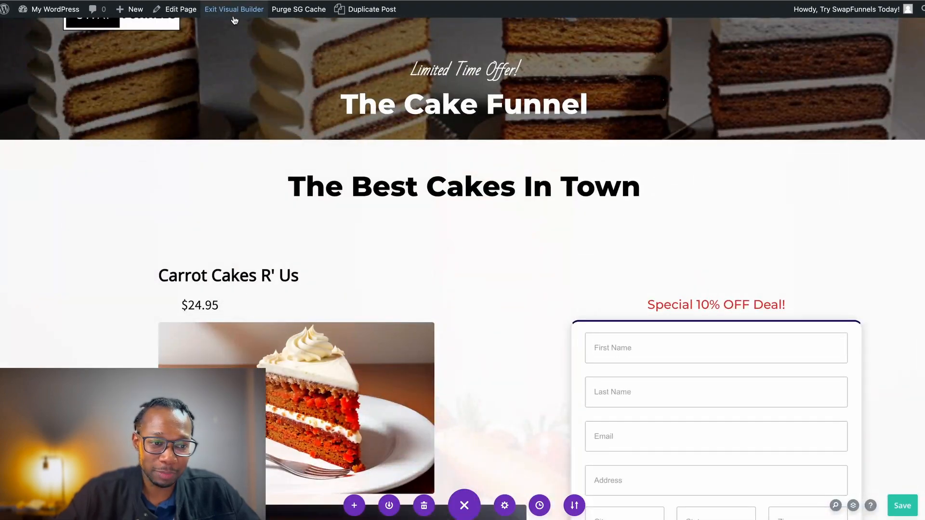
{"action": "scroll", "coordinate": [291, 155], "scroll_direction": "up", "scroll_amount": 2}
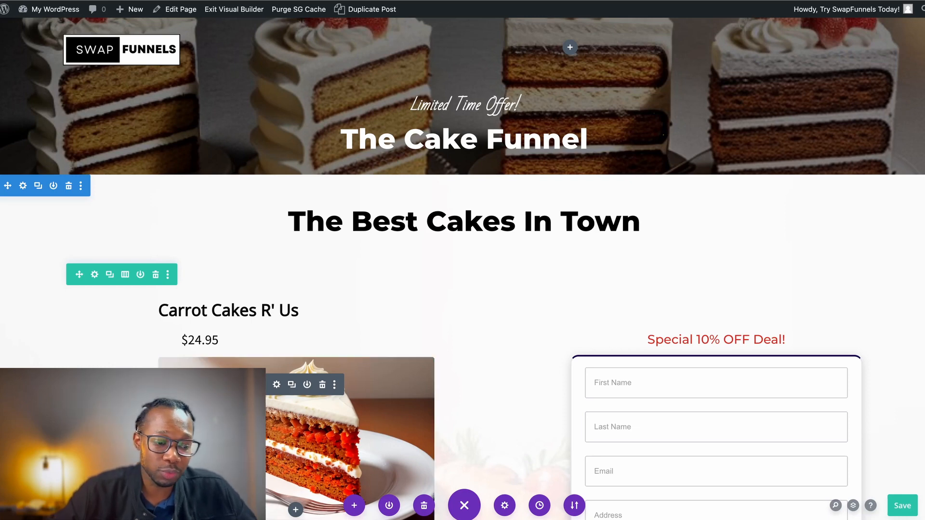
{"action": "left_click", "coordinate": [91, 505]}
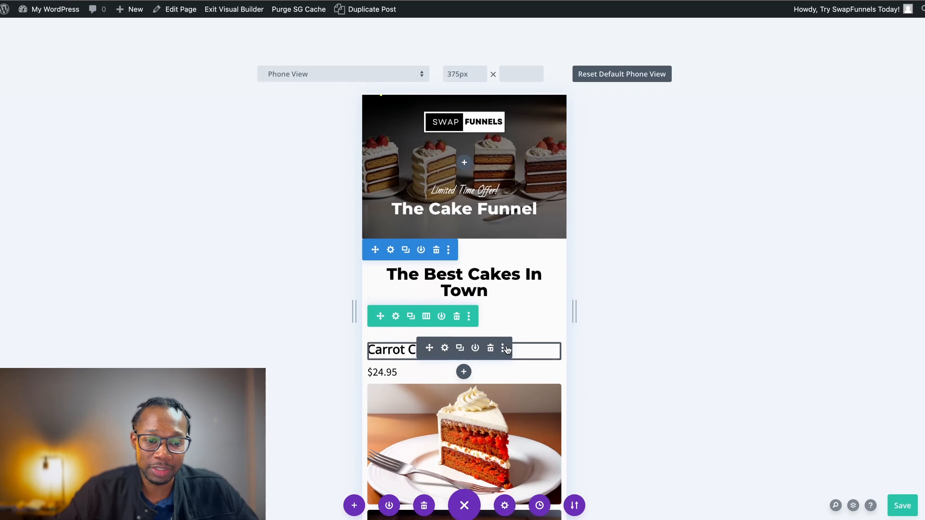
{"action": "scroll", "coordinate": [507, 347], "scroll_direction": "down", "scroll_amount": 6}
{"action": "scroll", "coordinate": [507, 347], "scroll_direction": "down", "scroll_amount": 14}
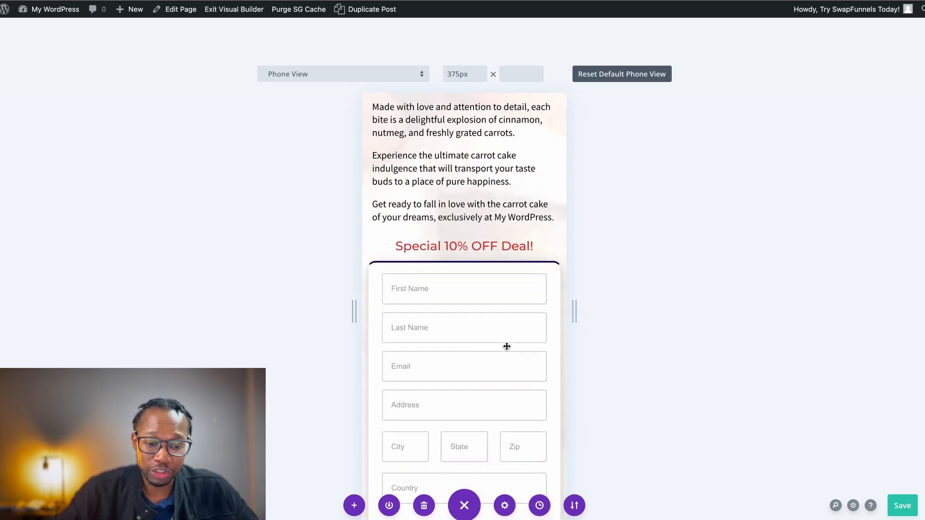
{"action": "scroll", "coordinate": [507, 347], "scroll_direction": "down", "scroll_amount": 10}
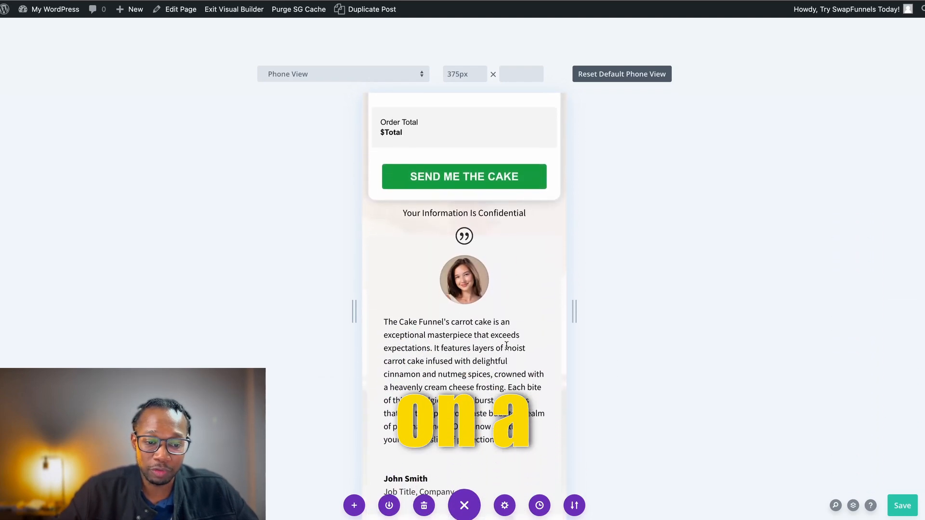
{"action": "scroll", "coordinate": [507, 347], "scroll_direction": "down", "scroll_amount": 2}
{"action": "scroll", "coordinate": [507, 347], "scroll_direction": "up", "scroll_amount": 20}
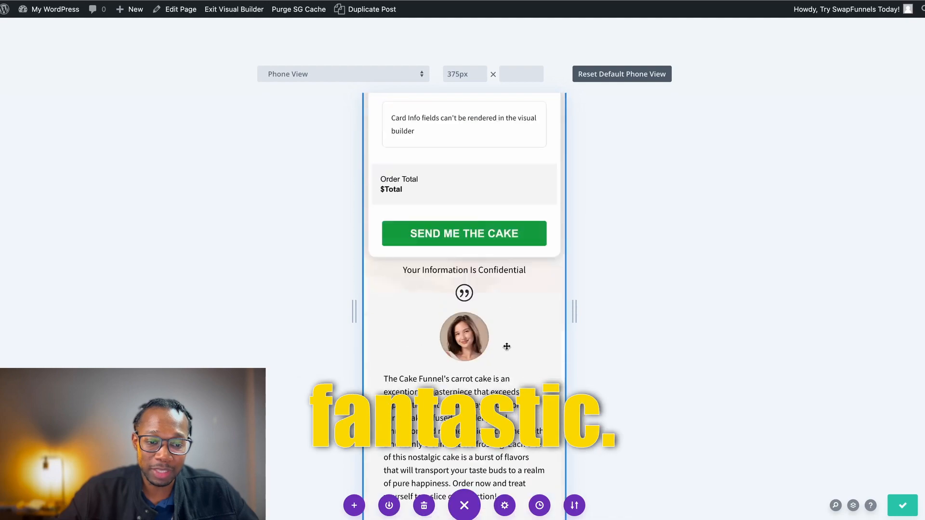
Set the phone top margin of the carrot cake description text to 3px and apply the settings
{"action": "scroll", "coordinate": [507, 347], "scroll_direction": "up", "scroll_amount": 5}
{"action": "scroll", "coordinate": [507, 346], "scroll_direction": "down", "scroll_amount": 4}
{"action": "scroll", "coordinate": [507, 348], "scroll_direction": "down", "scroll_amount": 1}
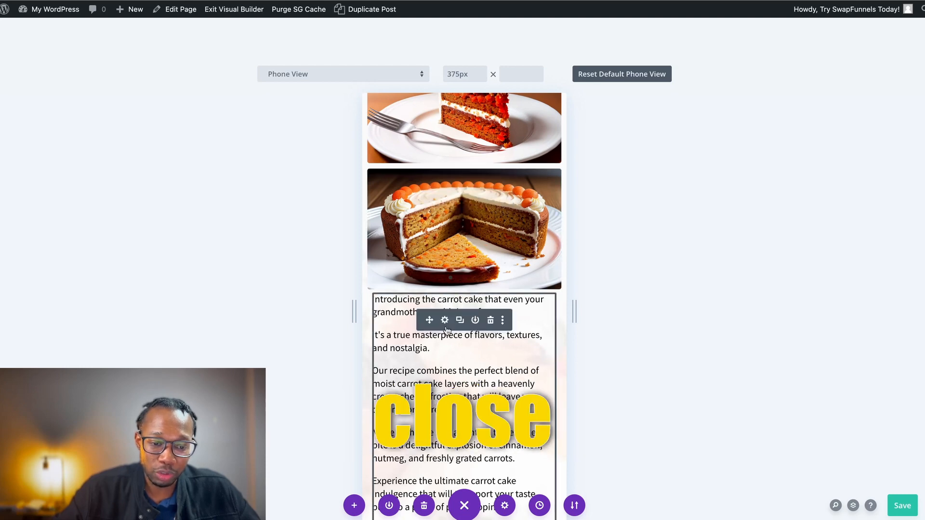
{"action": "left_click", "coordinate": [445, 321]}
{"action": "left_click_drag", "start_coordinate": [377, 114], "coordinate": [778, 108]}
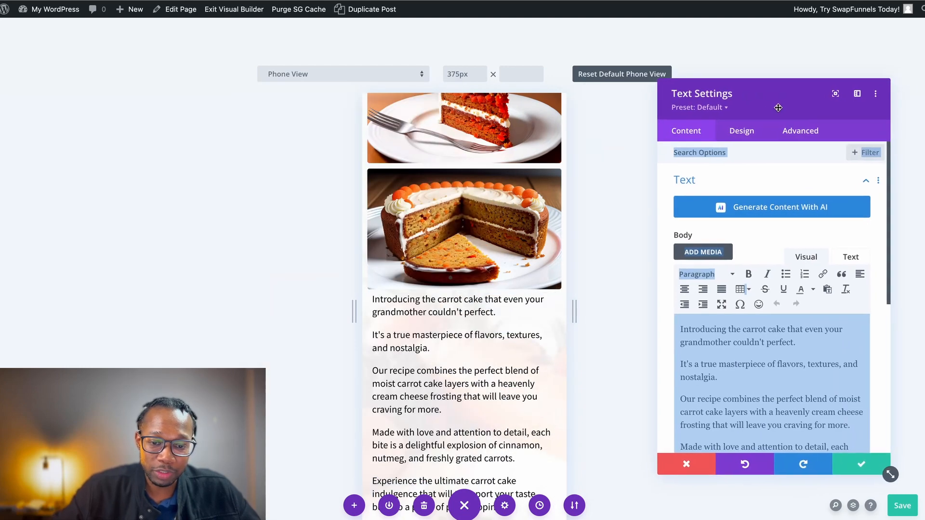
{"action": "left_click", "coordinate": [745, 138]}
{"action": "left_click", "coordinate": [722, 287]}
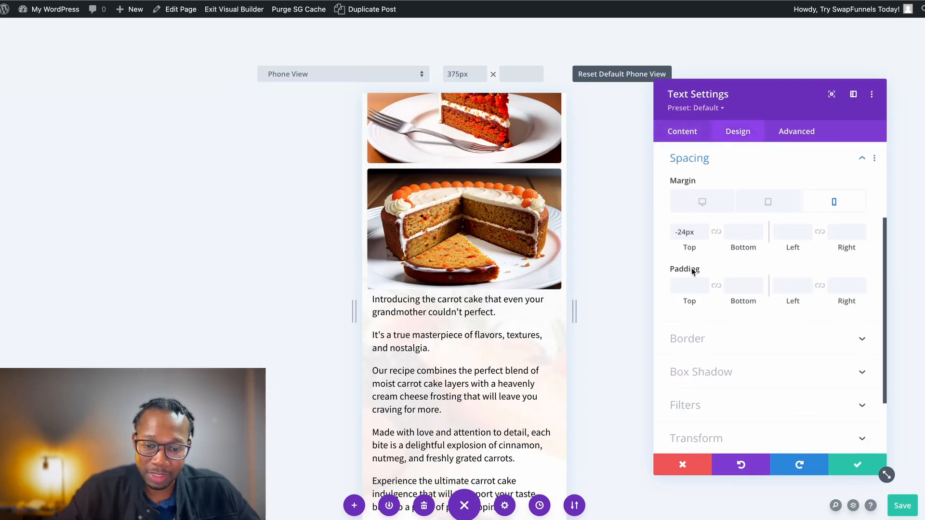
{"action": "left_click_drag", "start_coordinate": [698, 249], "coordinate": [713, 249]}
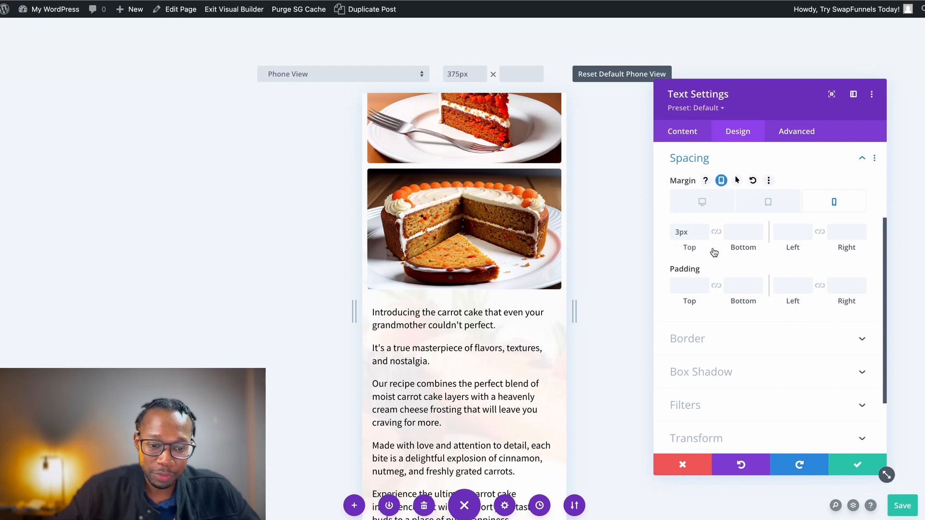
{"action": "left_click", "coordinate": [857, 464]}
Check the adjusted phone layout, return to the desktop layout and examine the headline, checkout form, description, testimonial and footer
{"action": "scroll", "coordinate": [483, 372], "scroll_direction": "down", "scroll_amount": 9}
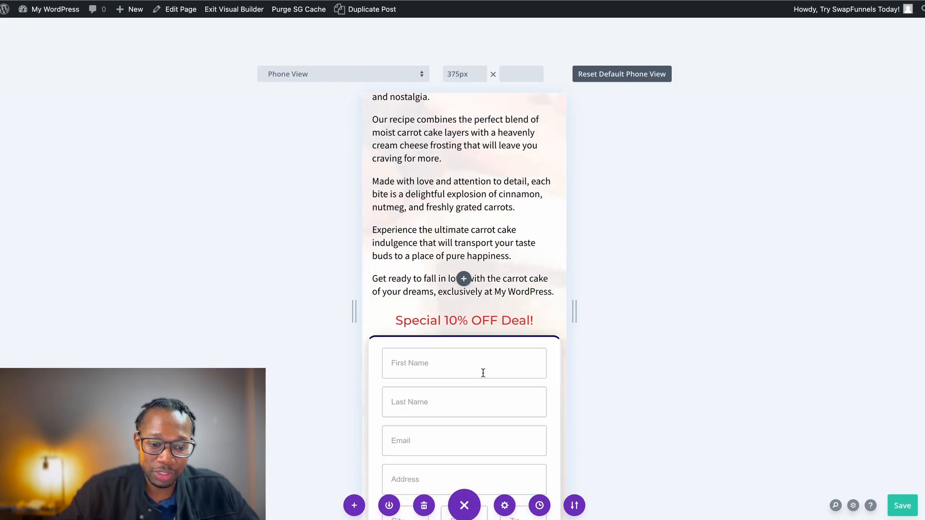
{"action": "scroll", "coordinate": [484, 374], "scroll_direction": "up", "scroll_amount": 15}
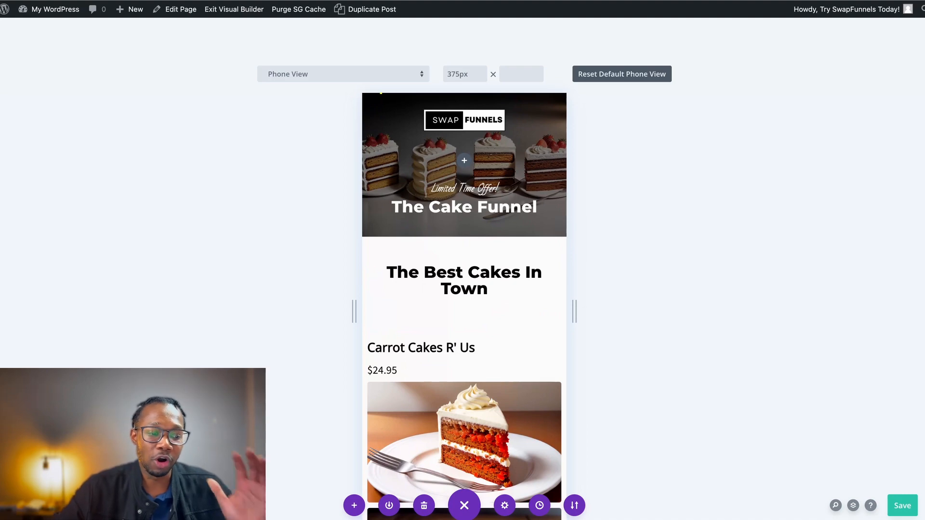
{"action": "left_click", "coordinate": [70, 505]}
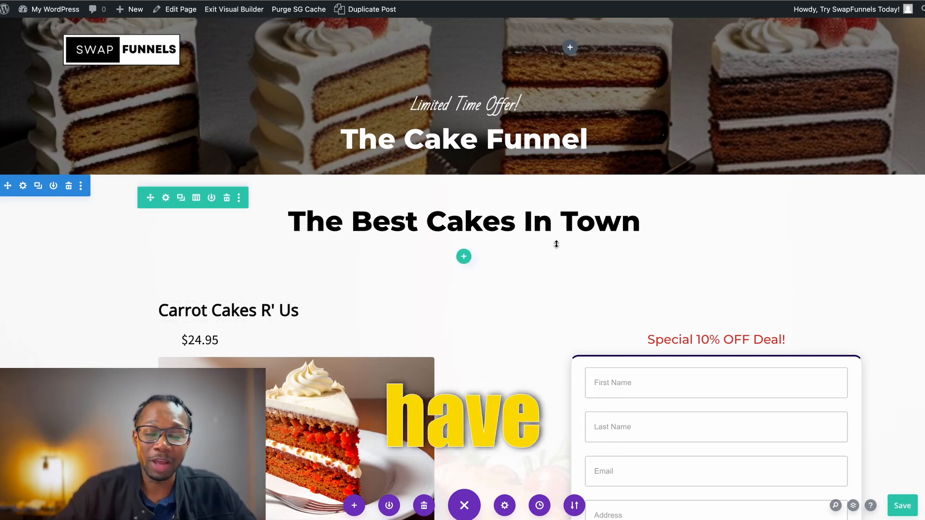
{"action": "scroll", "coordinate": [566, 274], "scroll_direction": "down", "scroll_amount": 1}
{"action": "scroll", "coordinate": [567, 276], "scroll_direction": "up", "scroll_amount": 1}
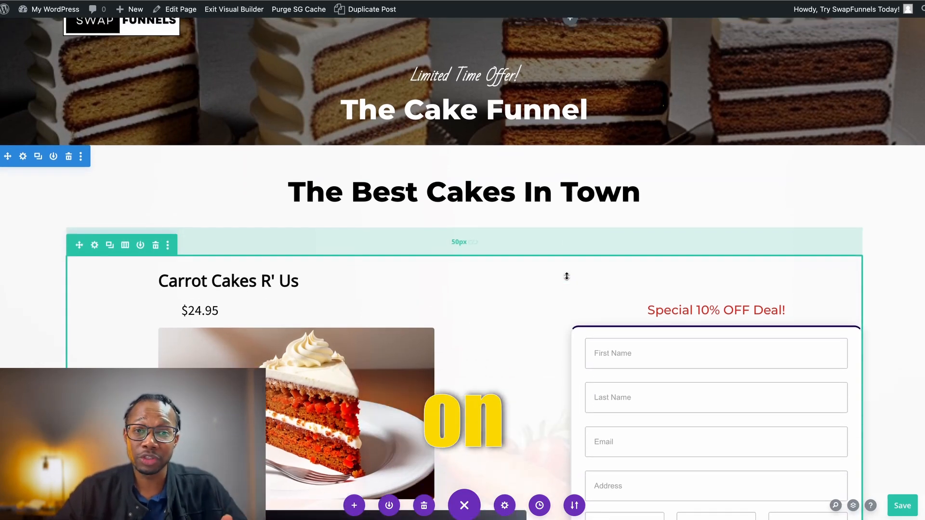
{"action": "scroll", "coordinate": [567, 276], "scroll_direction": "down", "scroll_amount": 5}
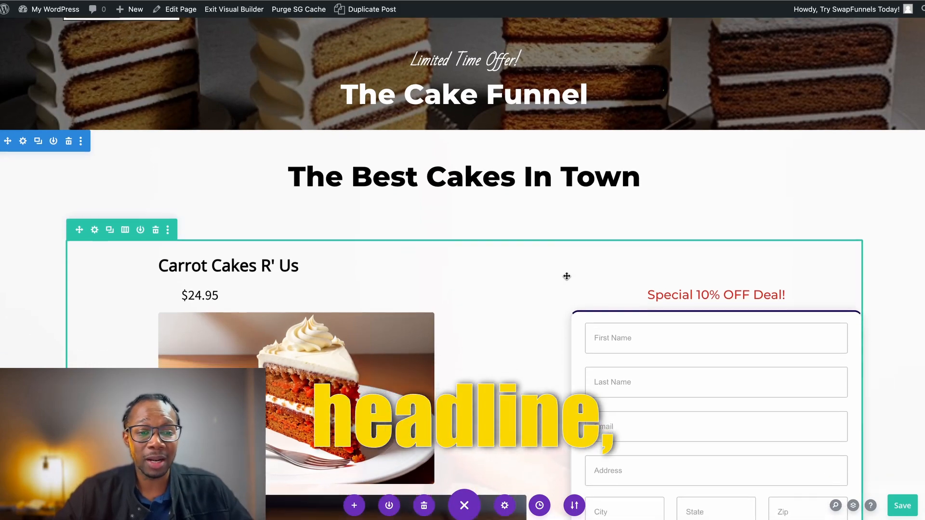
{"action": "scroll", "coordinate": [567, 276], "scroll_direction": "down", "scroll_amount": 4}
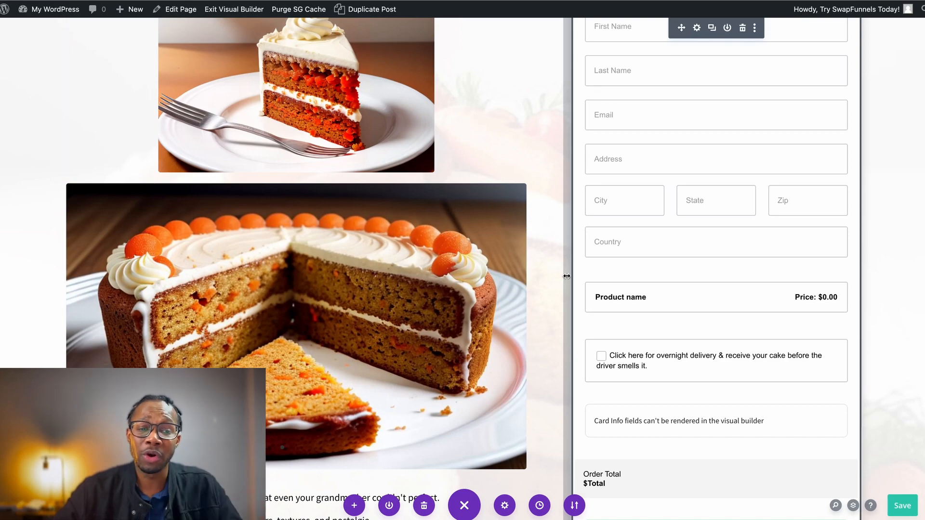
{"action": "scroll", "coordinate": [566, 276], "scroll_direction": "down", "scroll_amount": 5}
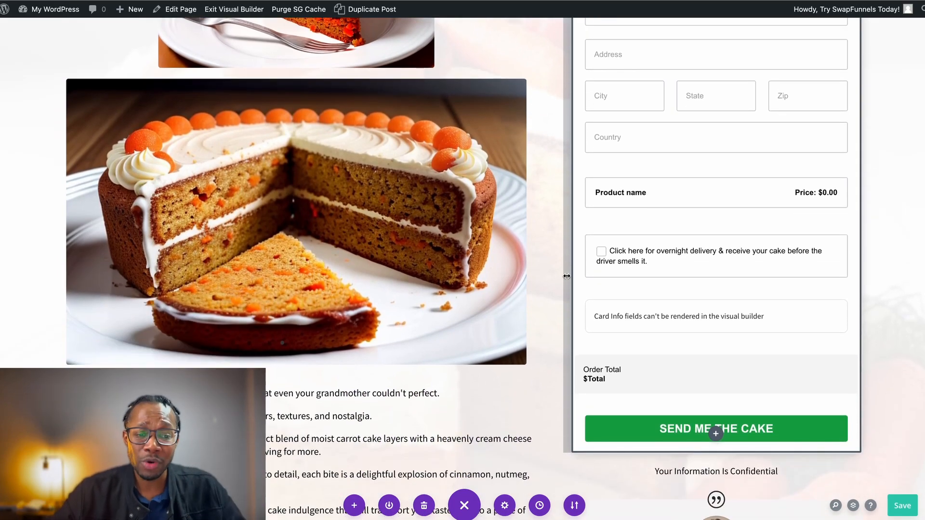
{"action": "scroll", "coordinate": [567, 276], "scroll_direction": "down", "scroll_amount": 2}
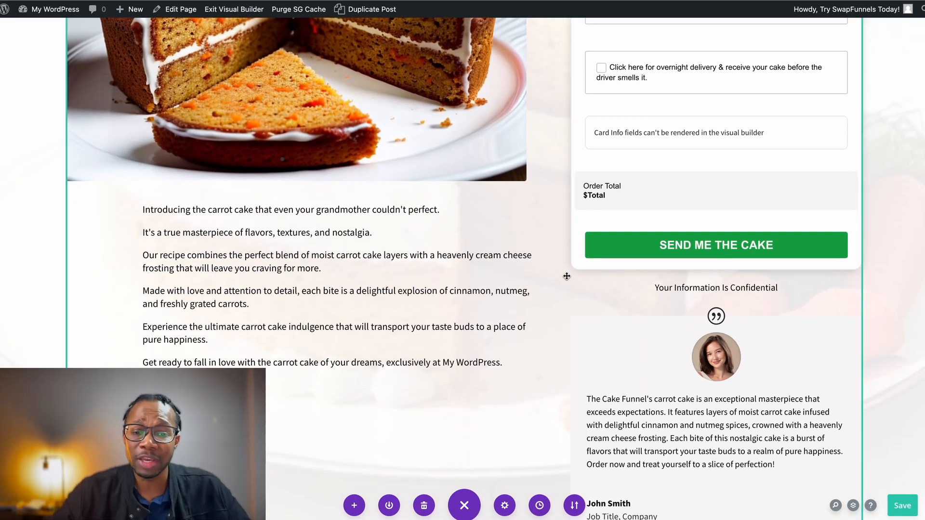
{"action": "scroll", "coordinate": [567, 276], "scroll_direction": "down", "scroll_amount": 5}
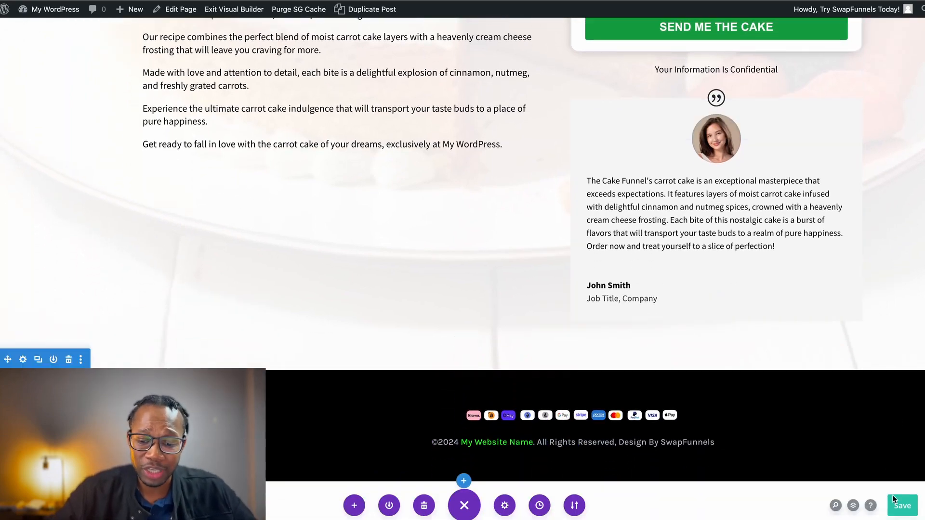
Save the page and exit the visual builder to open the live page
{"action": "left_click", "coordinate": [903, 506]}
{"action": "scroll", "coordinate": [739, 410], "scroll_direction": "up", "scroll_amount": 7}
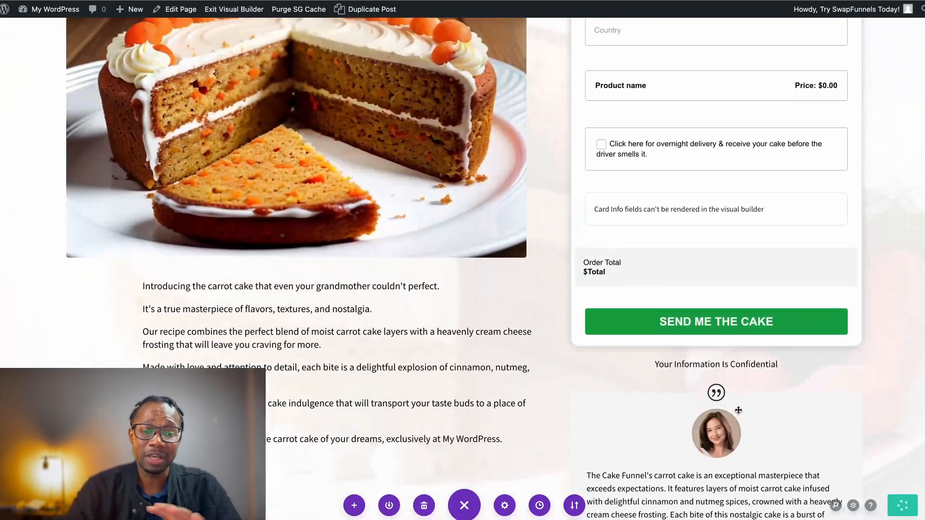
{"action": "scroll", "coordinate": [738, 410], "scroll_direction": "up", "scroll_amount": 6}
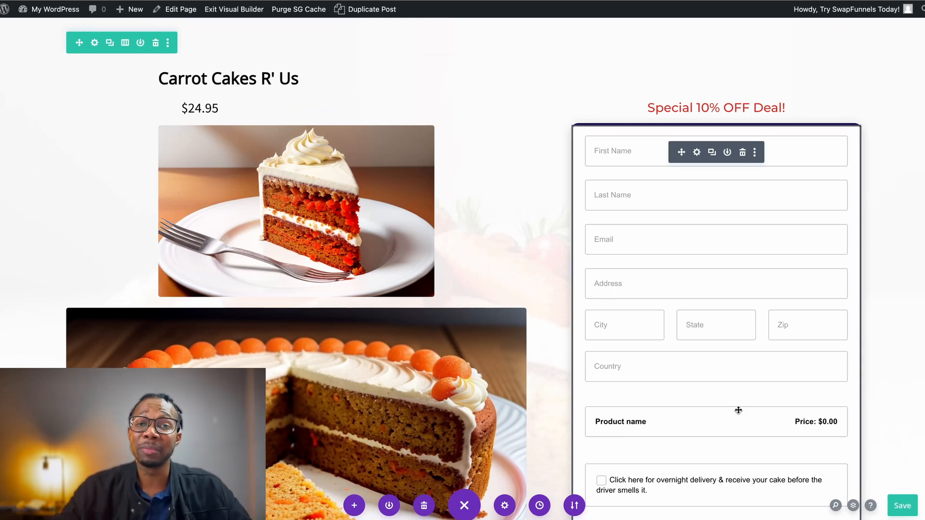
{"action": "left_click", "coordinate": [234, 14]}
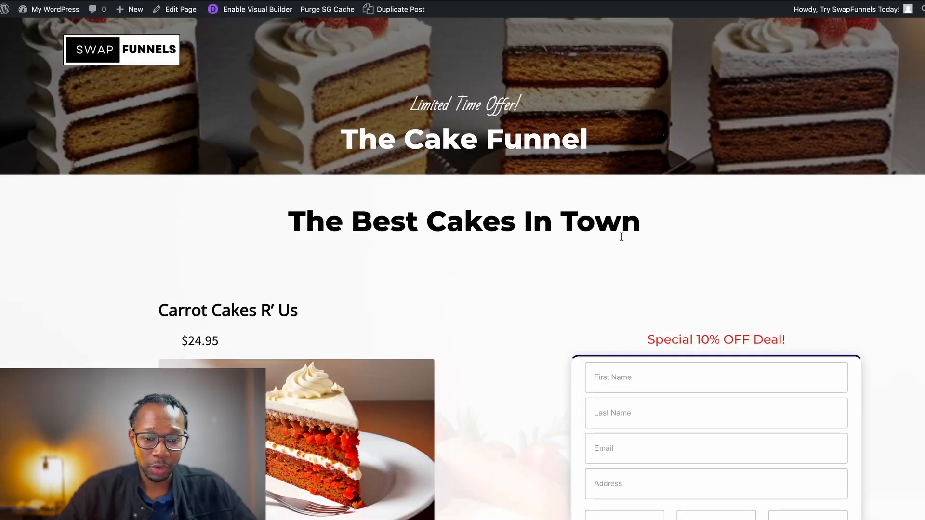
Examine the live page's checkout form with its product, order bump and card field, and browse the images in the cake gallery
{"action": "scroll", "coordinate": [621, 234], "scroll_direction": "down", "scroll_amount": 1}
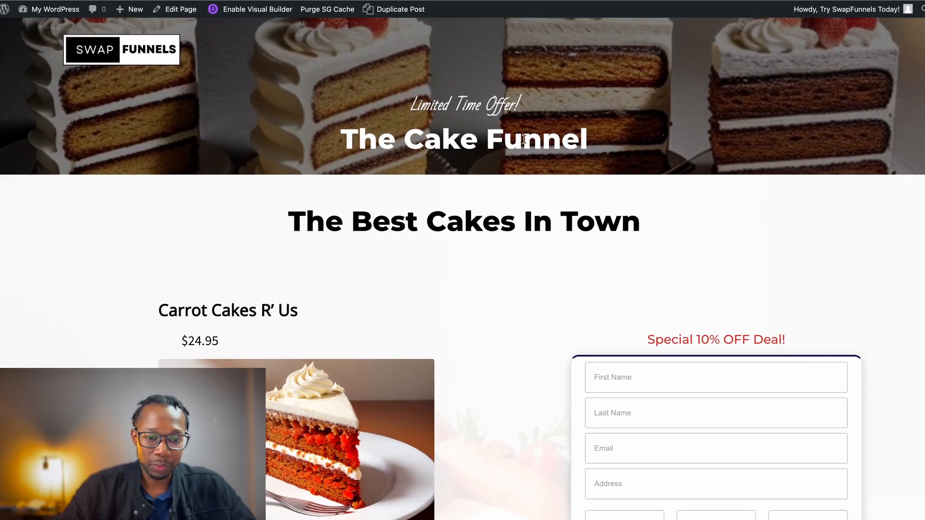
{"action": "scroll", "coordinate": [658, 160], "scroll_direction": "down", "scroll_amount": 5}
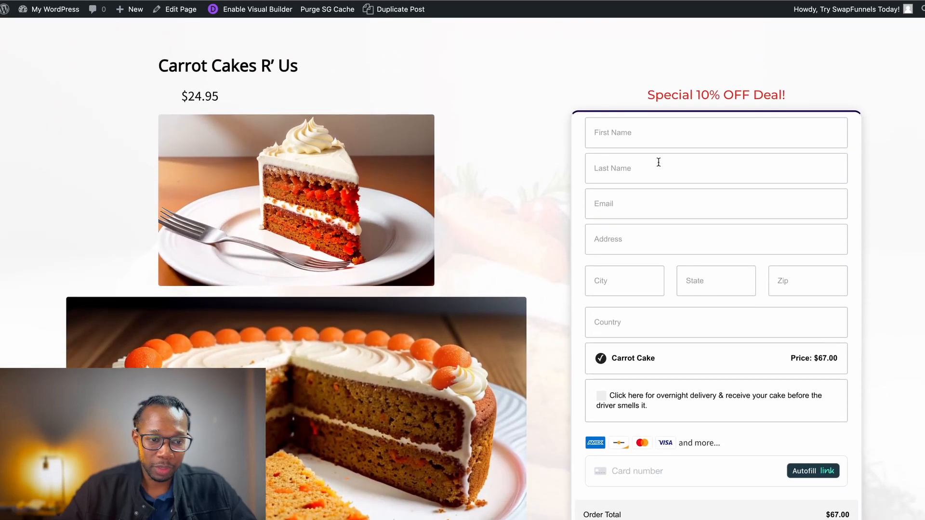
{"action": "scroll", "coordinate": [438, 268], "scroll_direction": "down", "scroll_amount": 3}
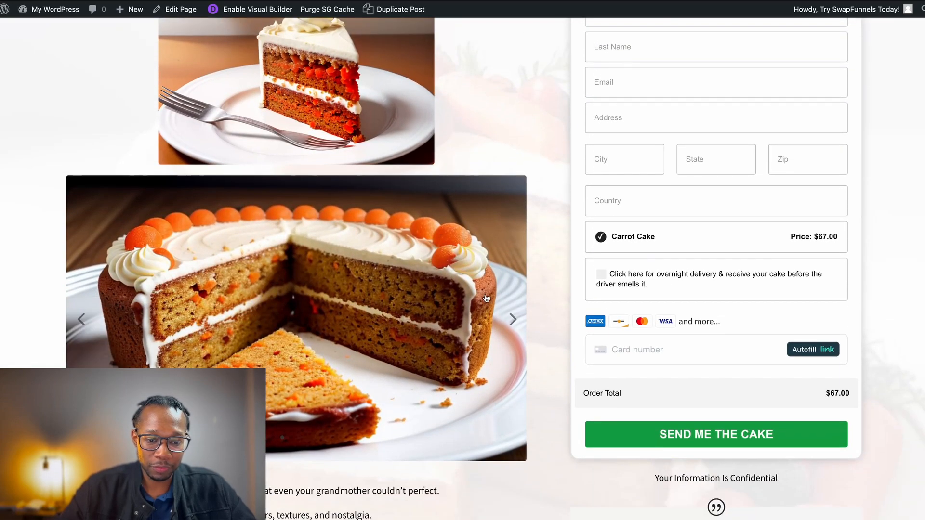
{"action": "left_click", "coordinate": [505, 330]}
{"action": "left_click", "coordinate": [505, 331]}
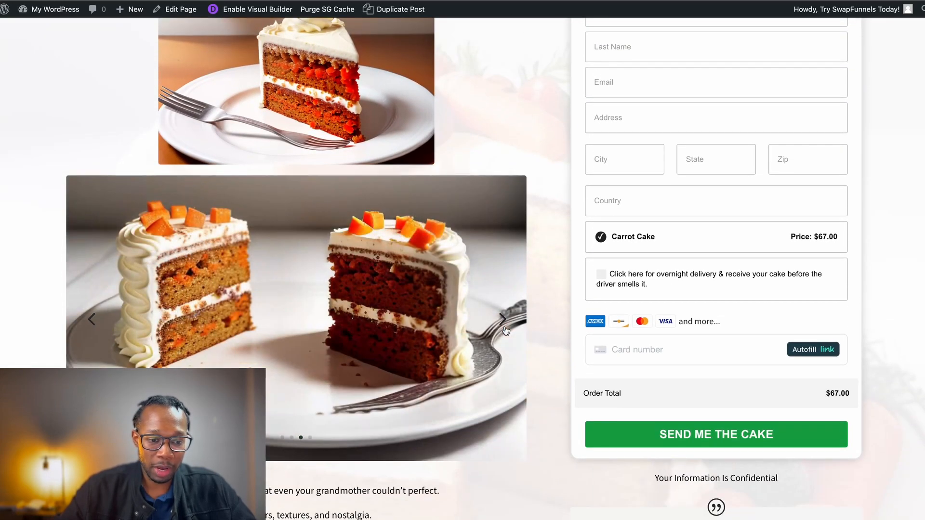
{"action": "left_click", "coordinate": [505, 330]}
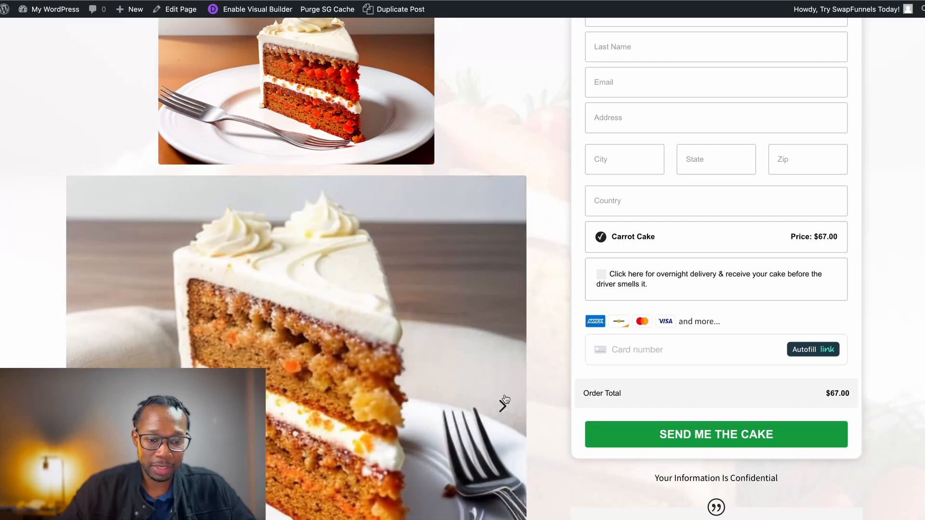
{"action": "left_click", "coordinate": [505, 398]}
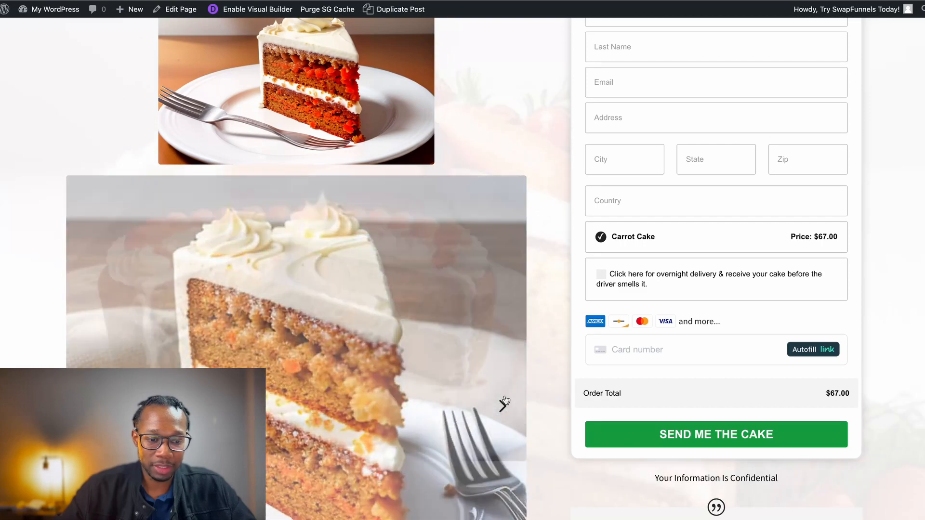
{"action": "scroll", "coordinate": [589, 232], "scroll_direction": "up", "scroll_amount": 2}
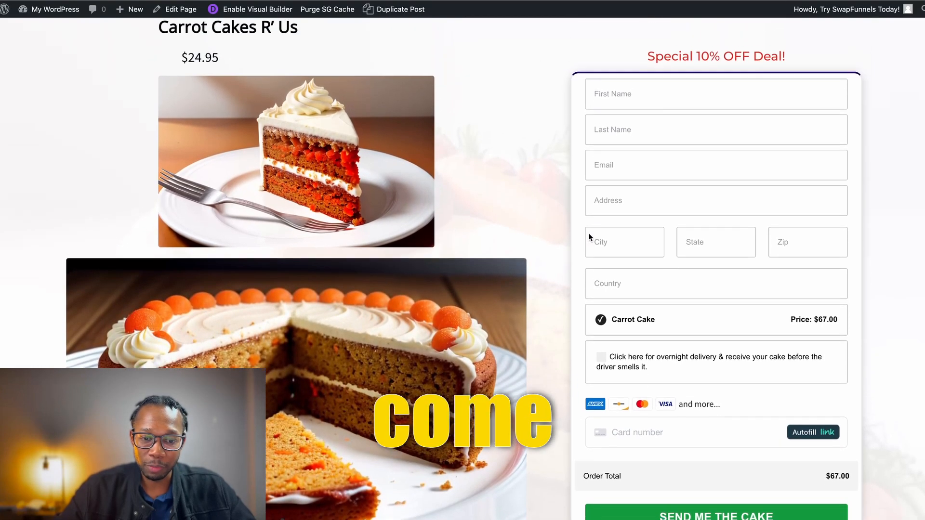
{"action": "scroll", "coordinate": [653, 281], "scroll_direction": "down", "scroll_amount": 2}
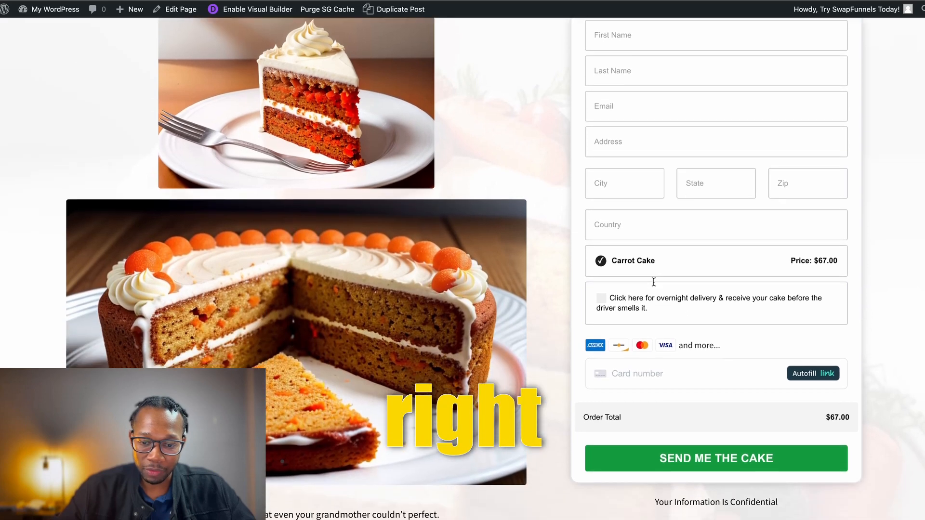
Tick the overnight delivery order bump on the live page and check the order total, cake description, testimonial and footer
{"action": "scroll", "coordinate": [826, 263], "scroll_direction": "down", "scroll_amount": 1}
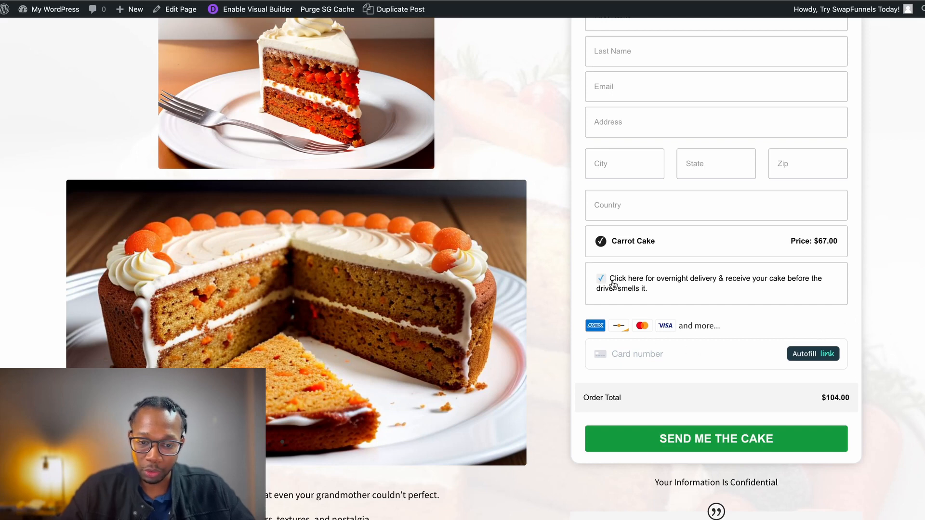
{"action": "scroll", "coordinate": [855, 369], "scroll_direction": "down", "scroll_amount": 5}
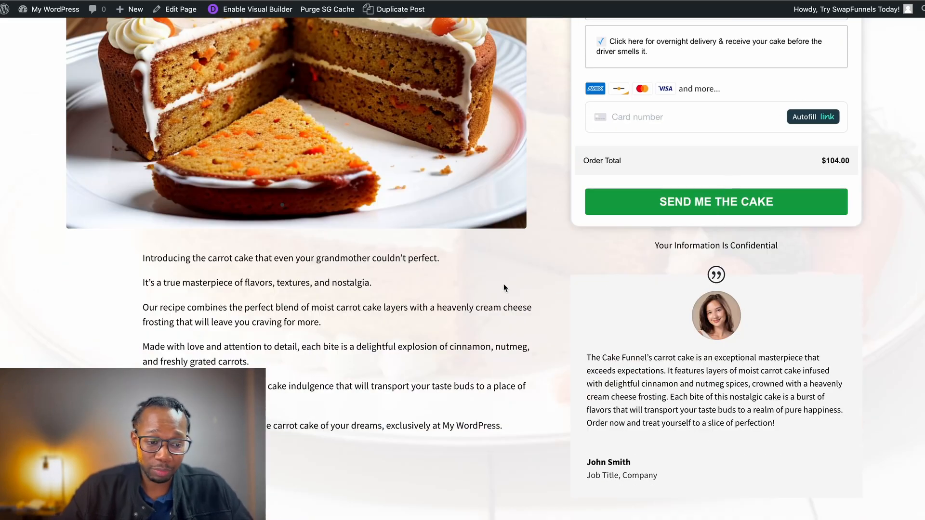
{"action": "scroll", "coordinate": [504, 288], "scroll_direction": "down", "scroll_amount": 1}
{"action": "scroll", "coordinate": [264, 359], "scroll_direction": "down", "scroll_amount": 3}
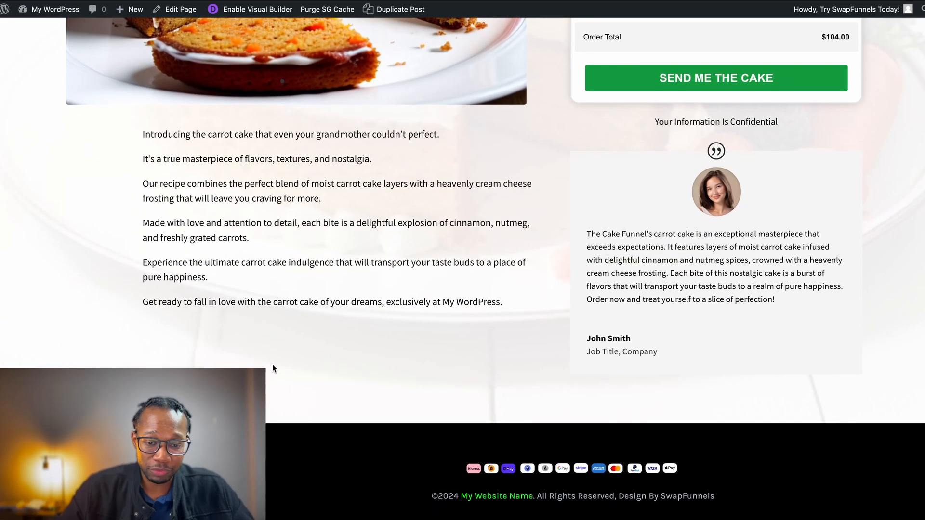
{"action": "scroll", "coordinate": [546, 276], "scroll_direction": "up", "scroll_amount": 15}
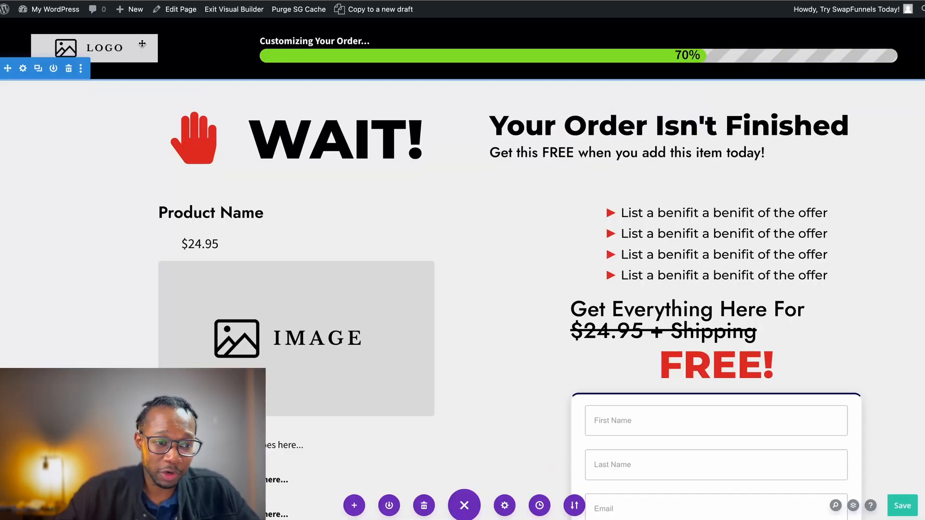
Replace the placeholder logo in the upsell page's header with the Swap Funnels logo
{"action": "left_click", "coordinate": [77, 42]}
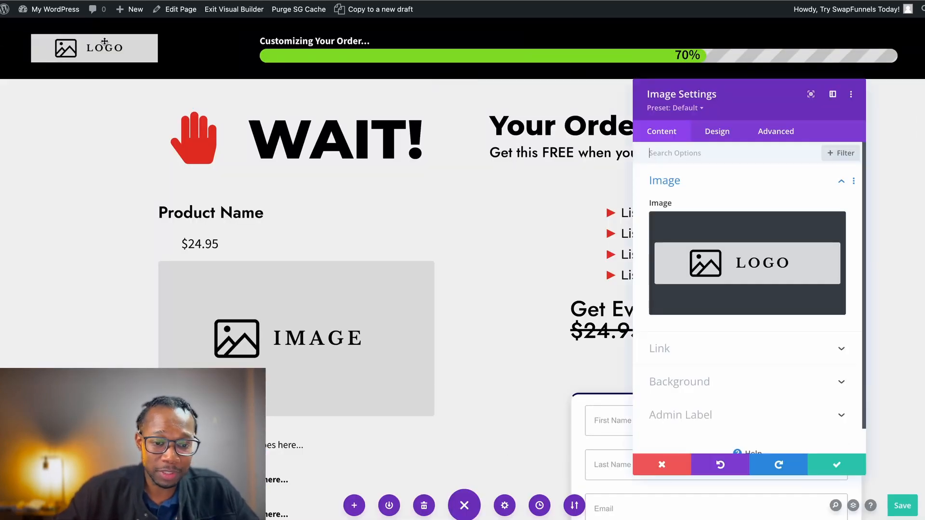
{"action": "mouse_move", "coordinate": [795, 237]}
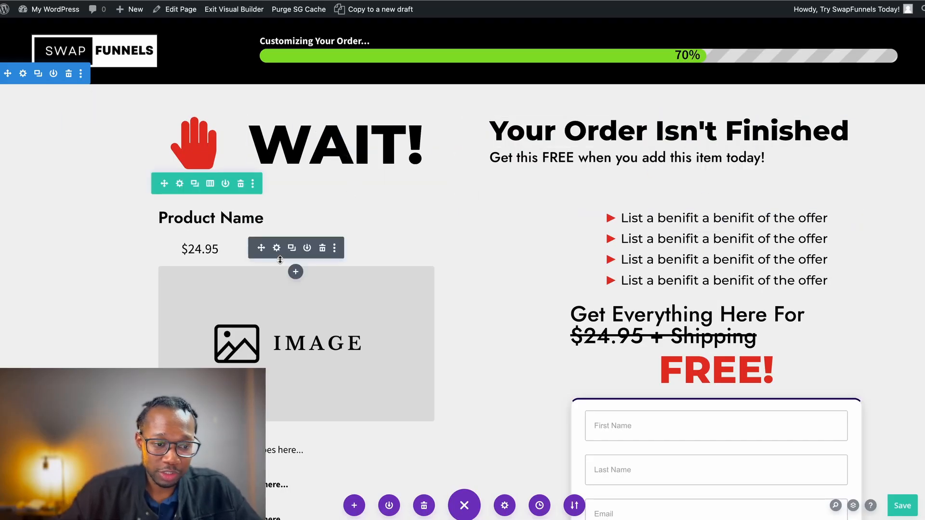
Change the upsell product's heading to "Get The Ingredient Bundle" and its price to $64.95
{"action": "left_click", "coordinate": [277, 216]}
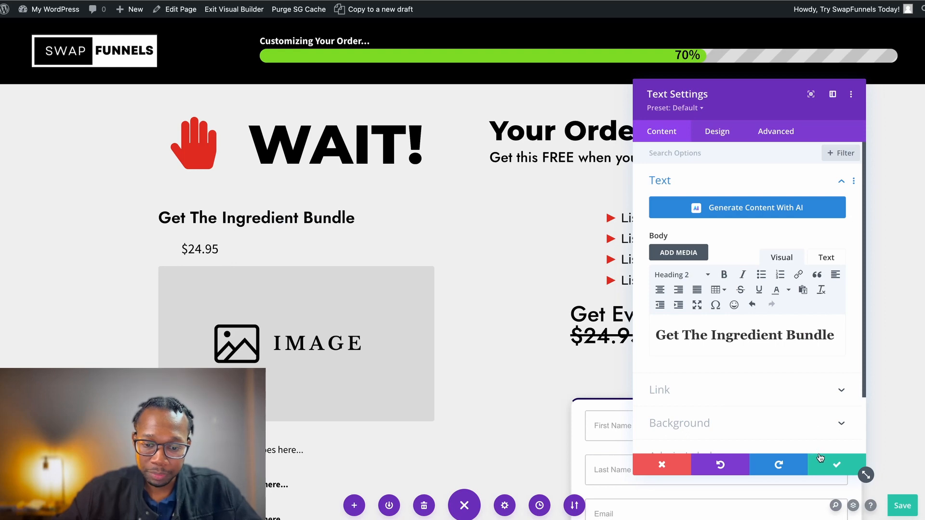
{"action": "left_click", "coordinate": [820, 458]}
{"action": "scroll", "coordinate": [396, 355], "scroll_direction": "down", "scroll_amount": 2}
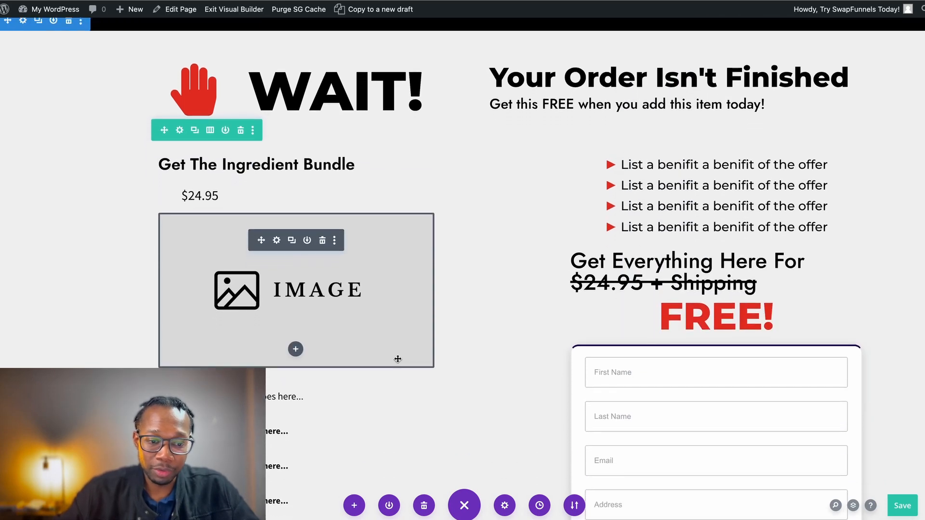
{"action": "left_click", "coordinate": [309, 207]}
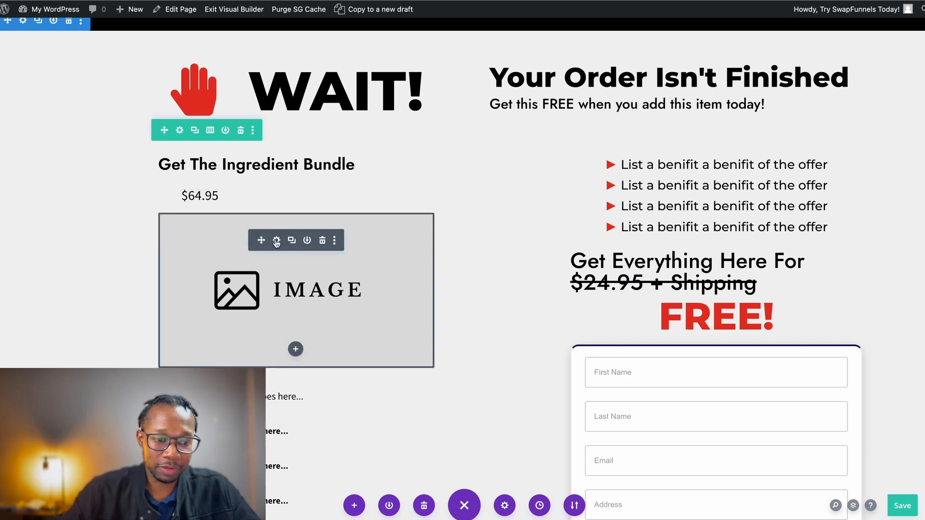
Set up an AI photo of "cake ingredients for carrot cake with carrots shreds around it", using the labelled baking ingredients picture as reference
{"action": "left_click", "coordinate": [277, 241]}
{"action": "left_click", "coordinate": [781, 228]}
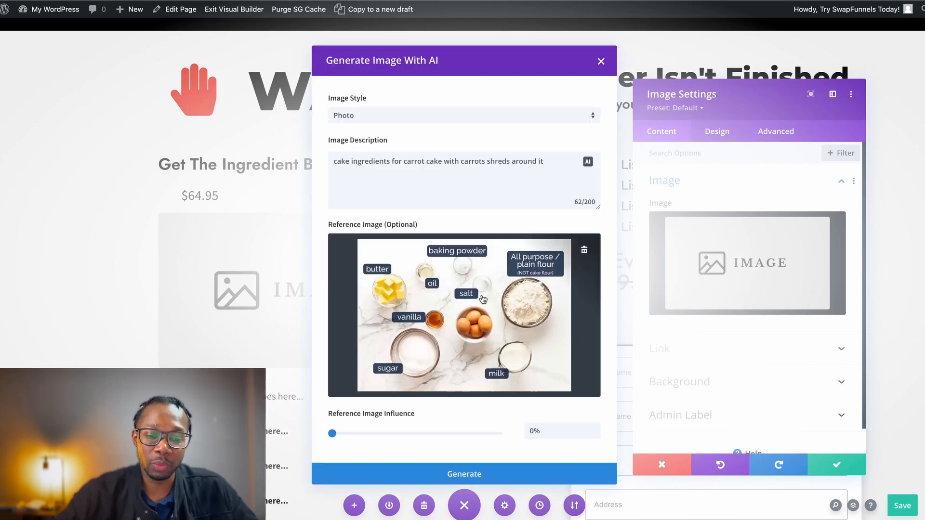
{"action": "left_click", "coordinate": [585, 252]}
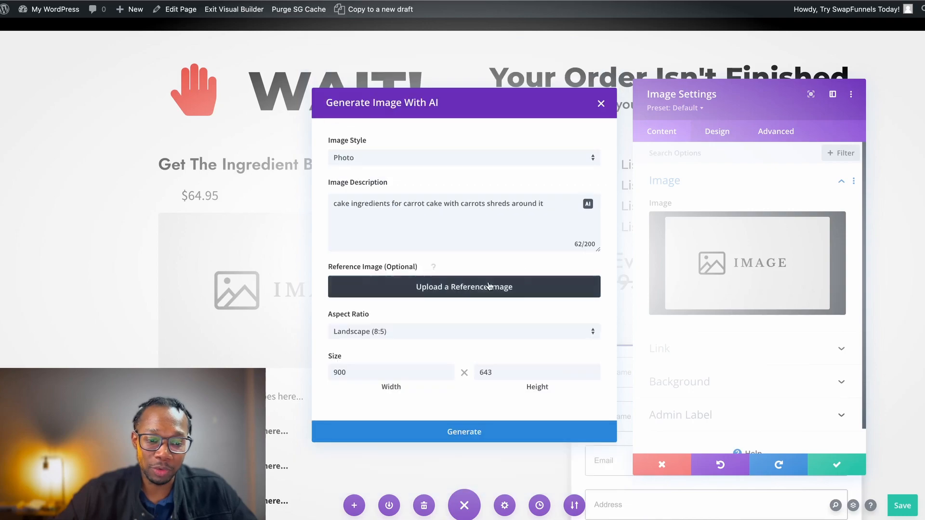
{"action": "left_click", "coordinate": [484, 287]}
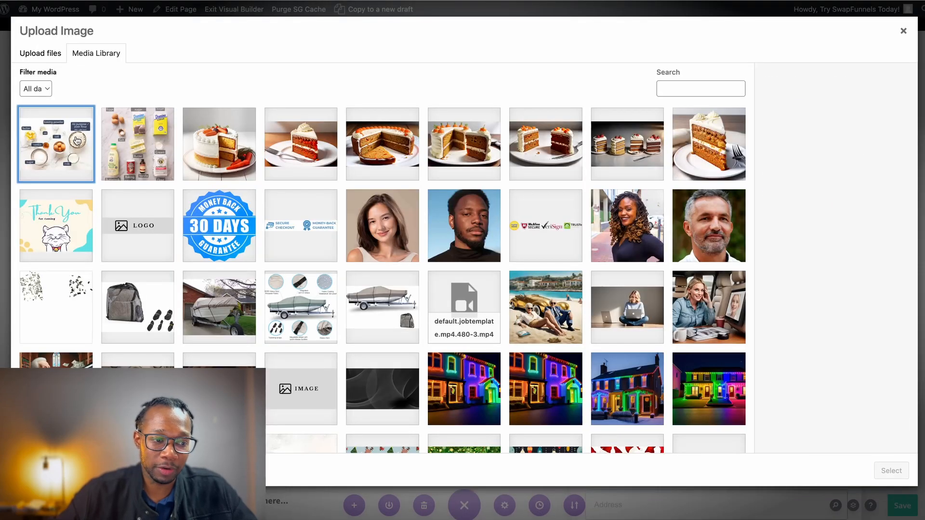
{"action": "double_click", "coordinate": [77, 141]}
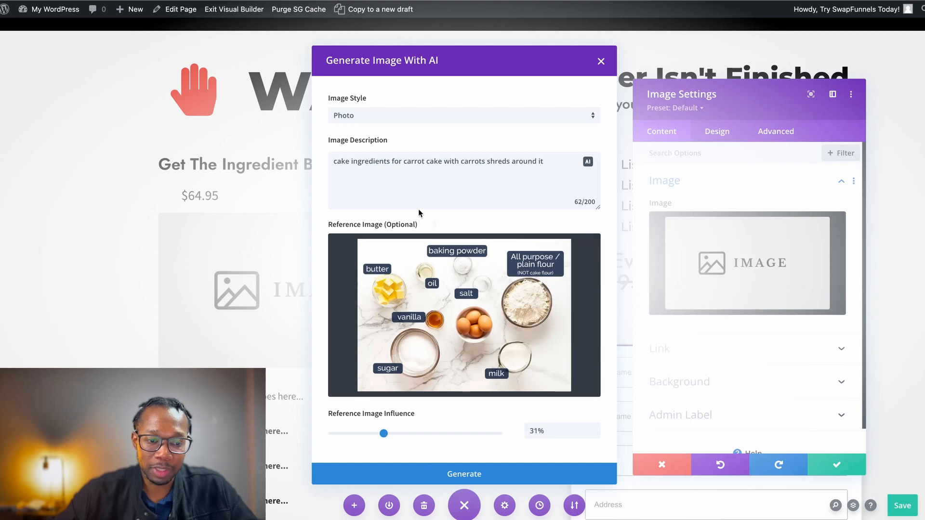
Generate the ingredient images with 31% reference influence and use the variation with the bowl of whole carrots as the product image
{"action": "left_click", "coordinate": [466, 476]}
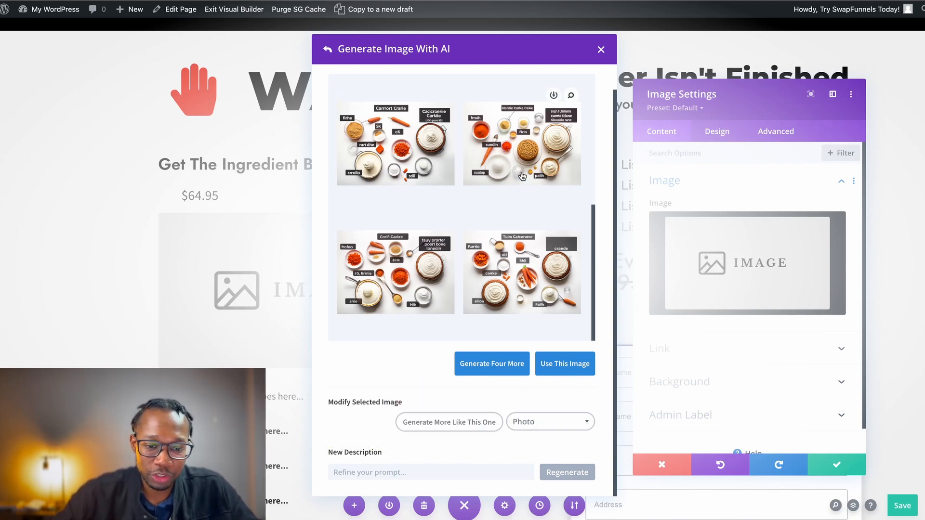
{"action": "left_click", "coordinate": [564, 365]}
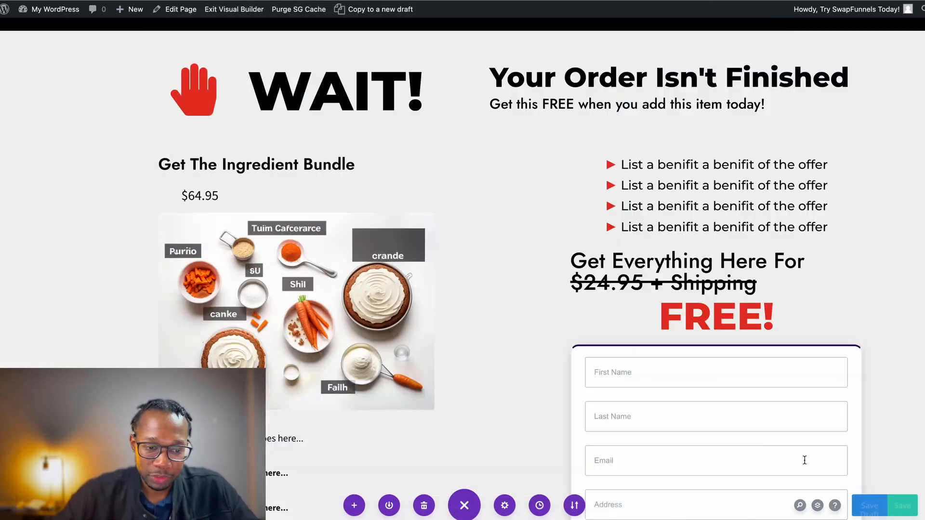
Replace the product description with AI text for "write me an upsell description to get the ingredients to this tasty carrot cake"
{"action": "scroll", "coordinate": [228, 324], "scroll_direction": "down", "scroll_amount": 5}
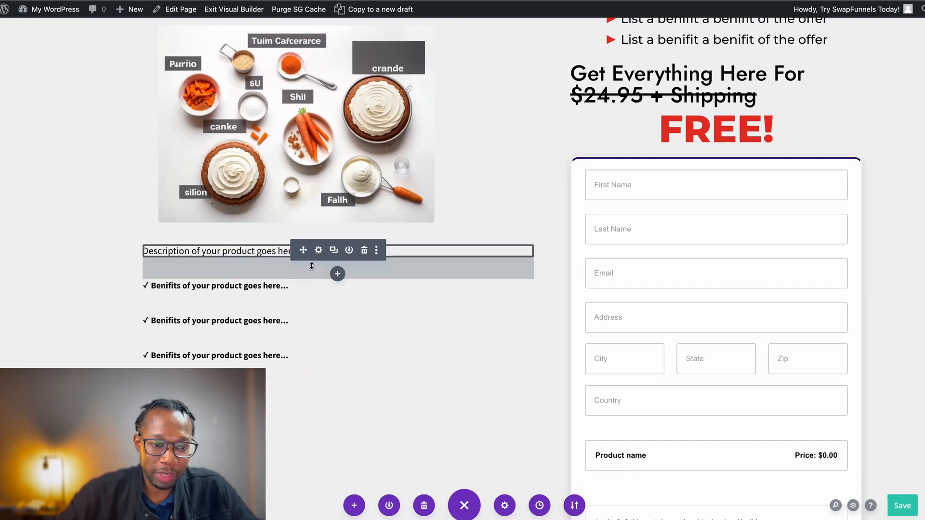
{"action": "left_click", "coordinate": [319, 251]}
{"action": "left_click", "coordinate": [819, 326]}
{"action": "left_click", "coordinate": [698, 200]}
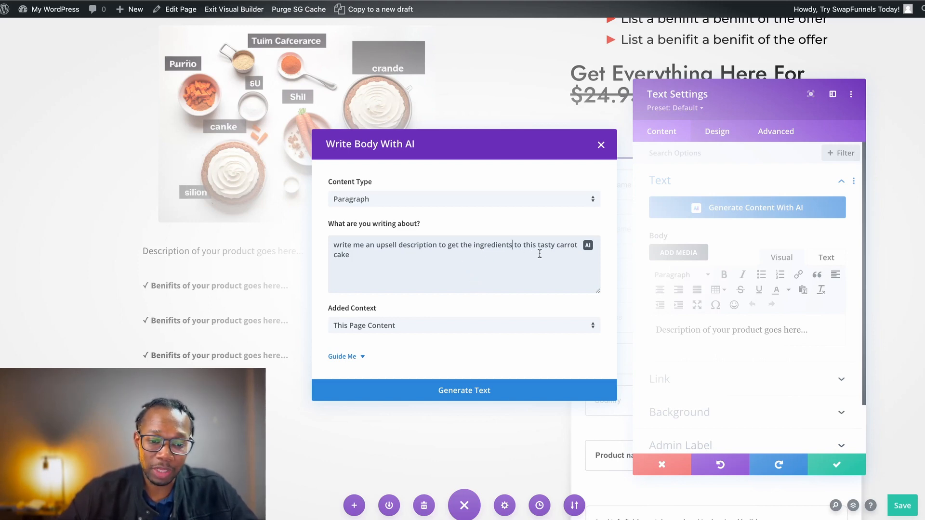
{"action": "left_click", "coordinate": [464, 391]}
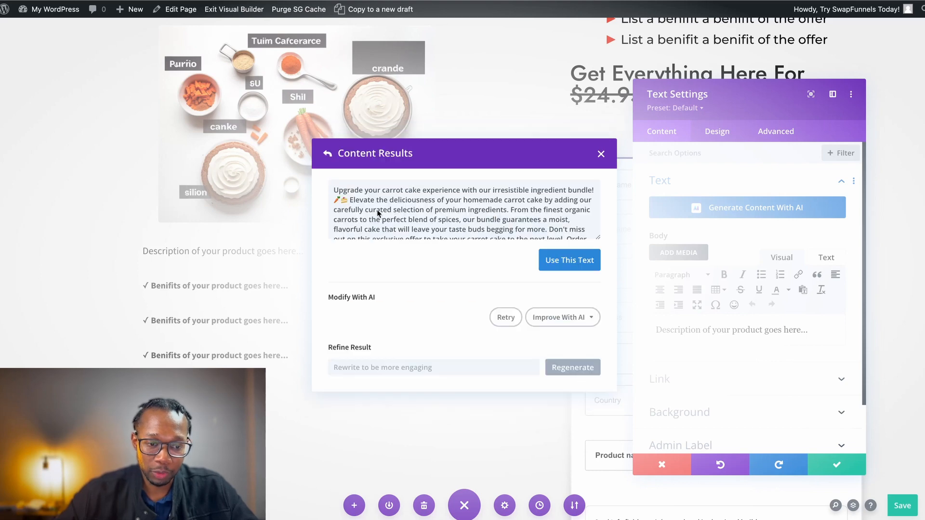
{"action": "left_click", "coordinate": [560, 263]}
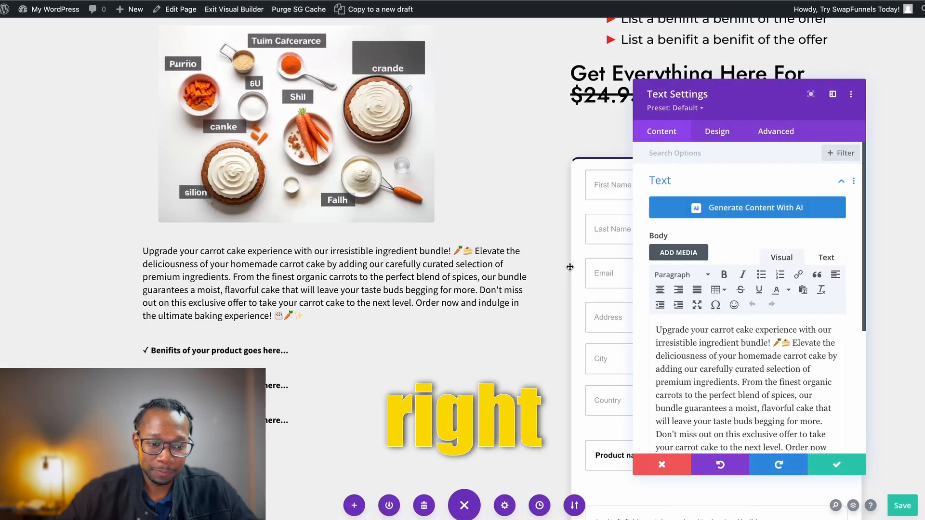
Split the generated bundle description into five short paragraphs and apply the text settings
{"action": "left_click", "coordinate": [784, 345]}
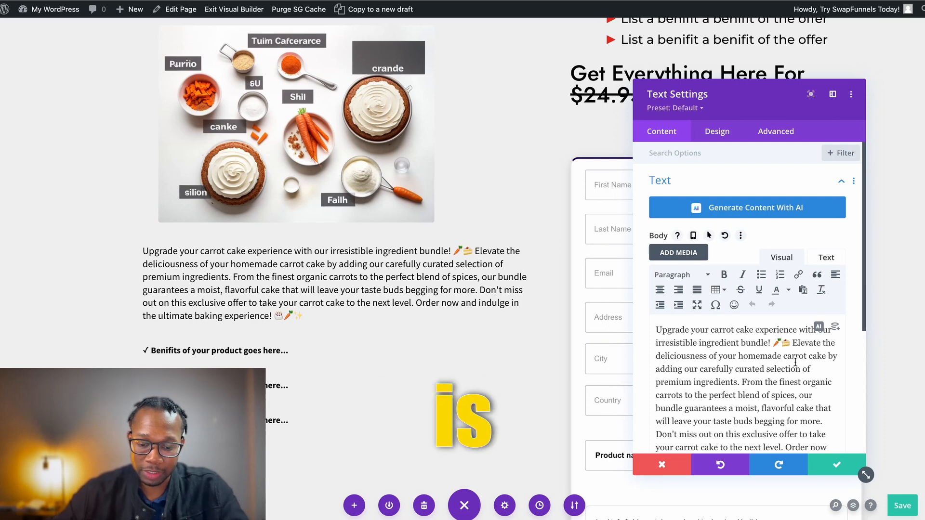
{"action": "key", "text": "Return"}
{"action": "left_click", "coordinate": [798, 391]}
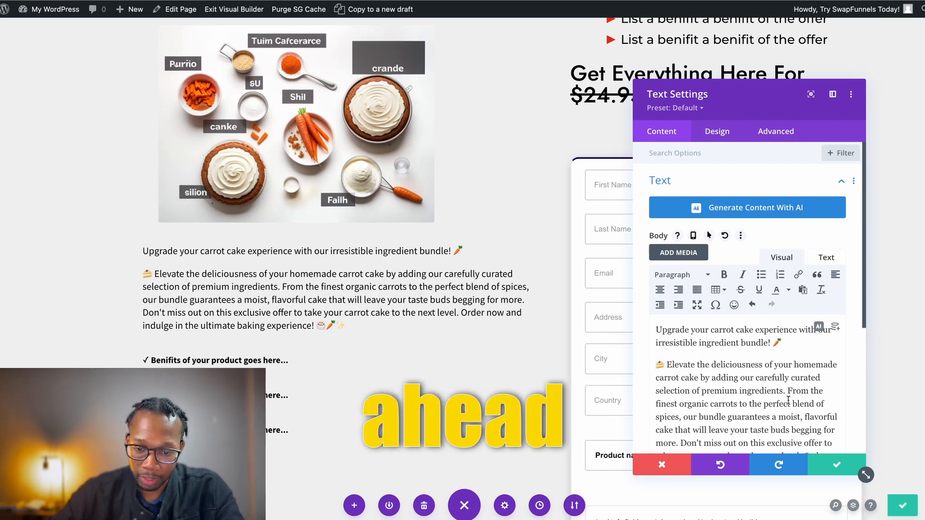
{"action": "key", "text": "Return"}
{"action": "scroll", "coordinate": [747, 367], "scroll_direction": "down", "scroll_amount": 3}
{"action": "left_click", "coordinate": [724, 340]}
{"action": "key", "text": "Return"}
{"action": "left_click", "coordinate": [784, 375]}
{"action": "key", "text": "Return"}
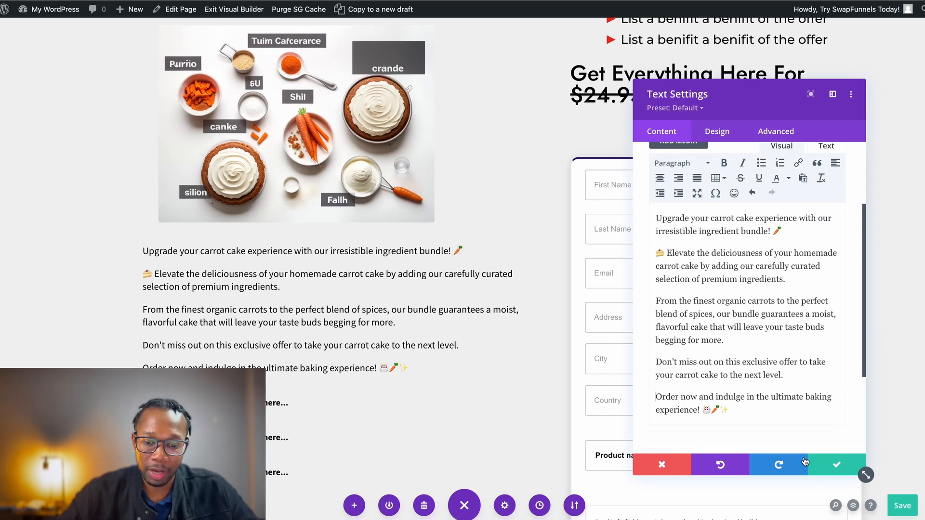
{"action": "left_click", "coordinate": [825, 470]}
Save the edited upsell page
{"action": "scroll", "coordinate": [849, 202], "scroll_direction": "up", "scroll_amount": 5}
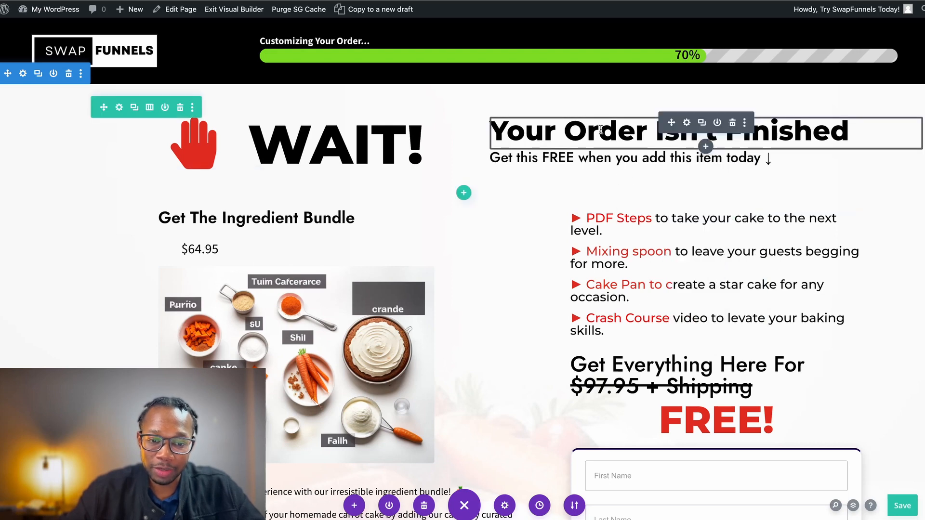
{"action": "key", "text": "super+s"}
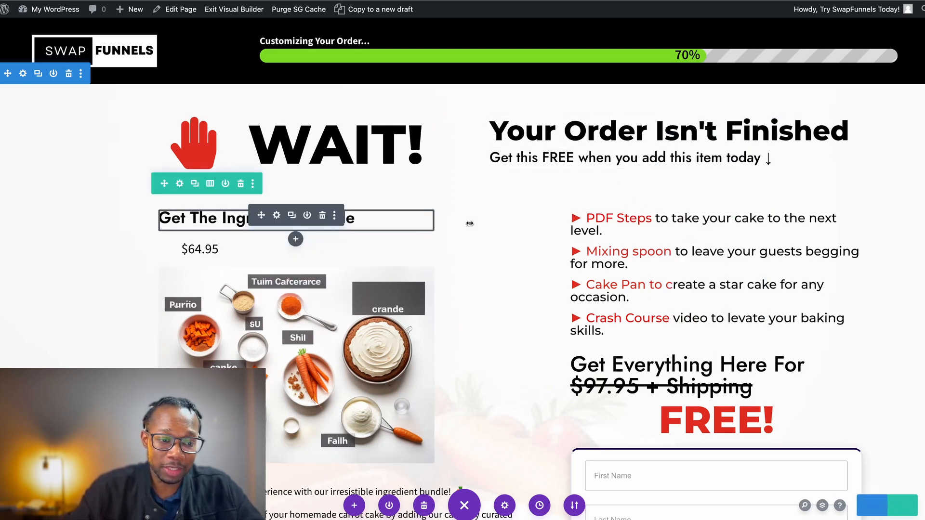
Examine the upsell page's bundle image and description, bonus list, crossed-out price and checkout form
{"action": "scroll", "coordinate": [315, 234], "scroll_direction": "down", "scroll_amount": 3}
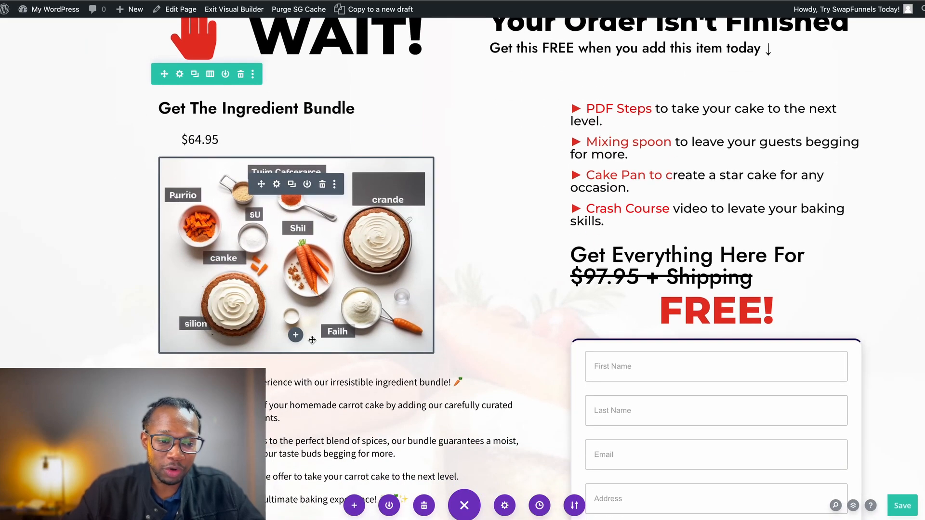
{"action": "scroll", "coordinate": [312, 340], "scroll_direction": "down", "scroll_amount": 4}
{"action": "scroll", "coordinate": [270, 241], "scroll_direction": "up", "scroll_amount": 5}
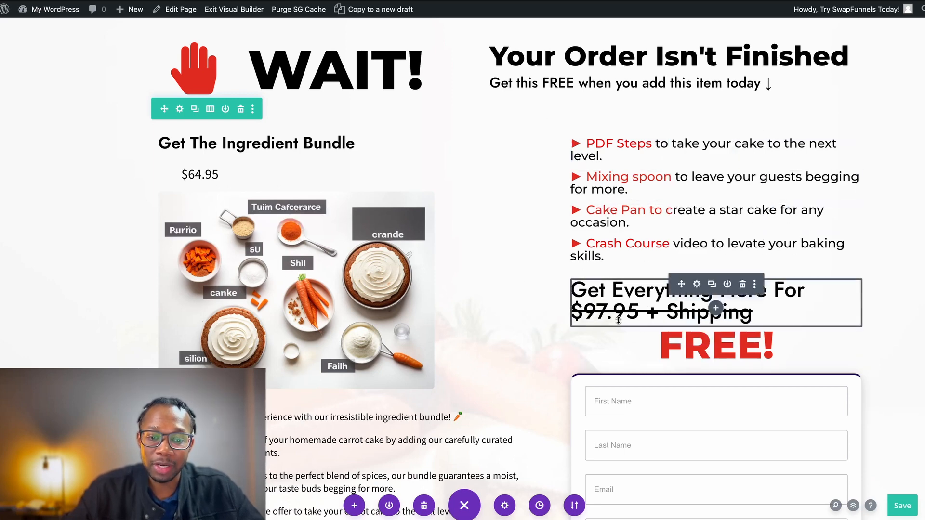
{"action": "scroll", "coordinate": [755, 279], "scroll_direction": "down", "scroll_amount": 2}
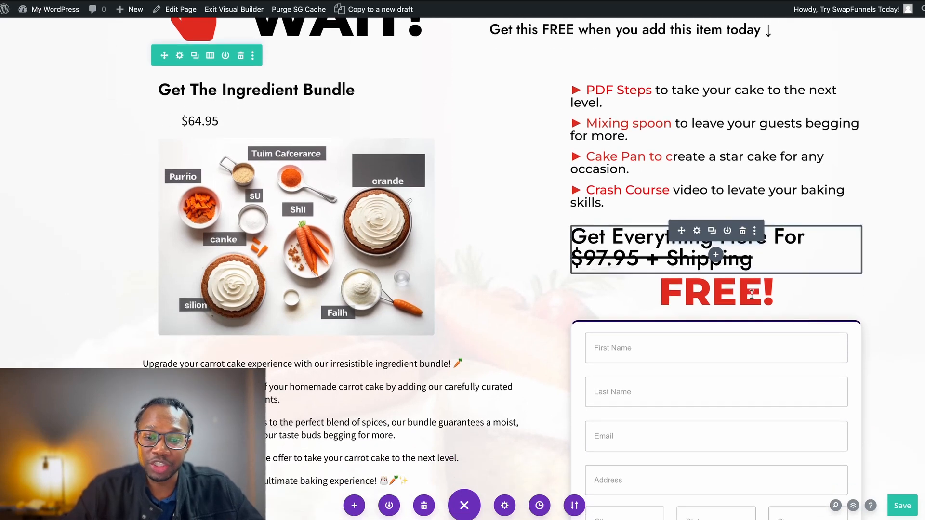
{"action": "scroll", "coordinate": [757, 280], "scroll_direction": "down", "scroll_amount": 3}
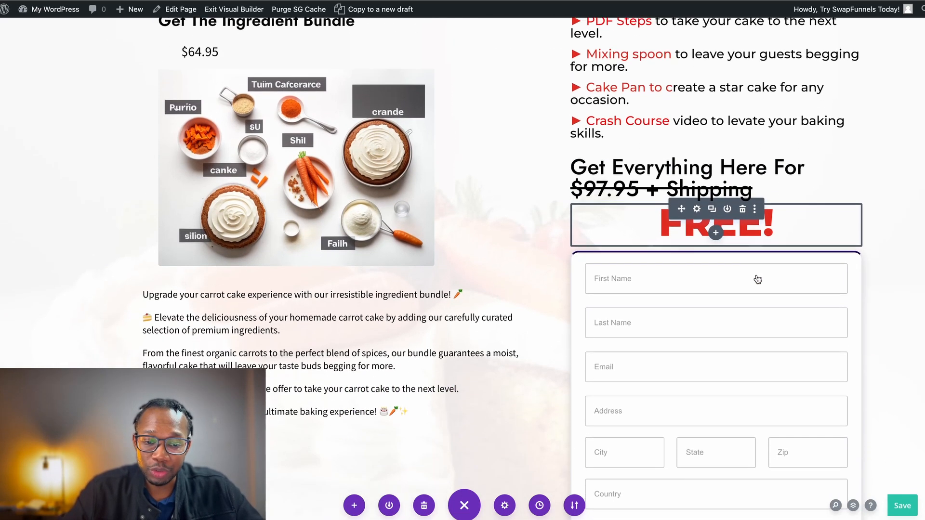
{"action": "scroll", "coordinate": [695, 207], "scroll_direction": "up", "scroll_amount": 5}
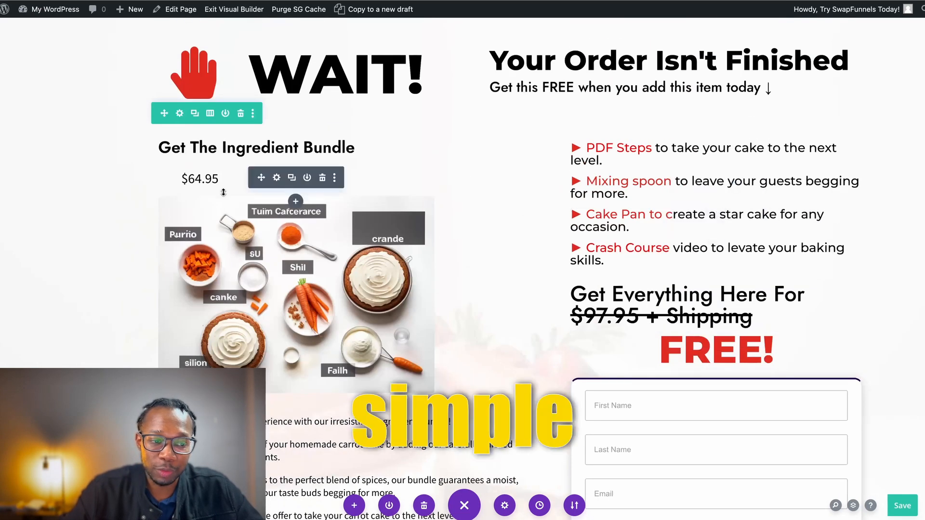
Assign the Cake Ingredients product to the checkout form's Product block, apply the settings and return to the live upsell page
{"action": "scroll", "coordinate": [695, 205], "scroll_direction": "down", "scroll_amount": 8}
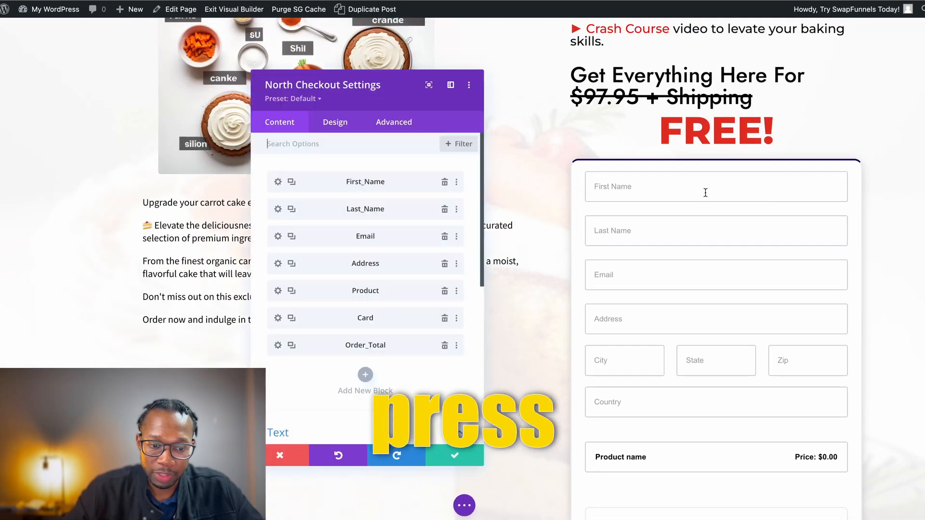
{"action": "left_click", "coordinate": [278, 292]}
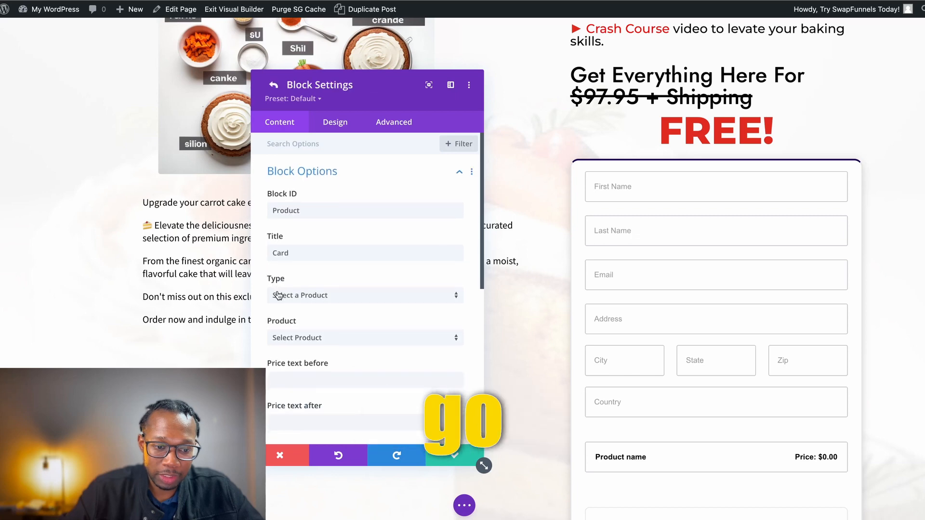
{"action": "scroll", "coordinate": [355, 312], "scroll_direction": "down", "scroll_amount": 1}
{"action": "left_click", "coordinate": [360, 310]}
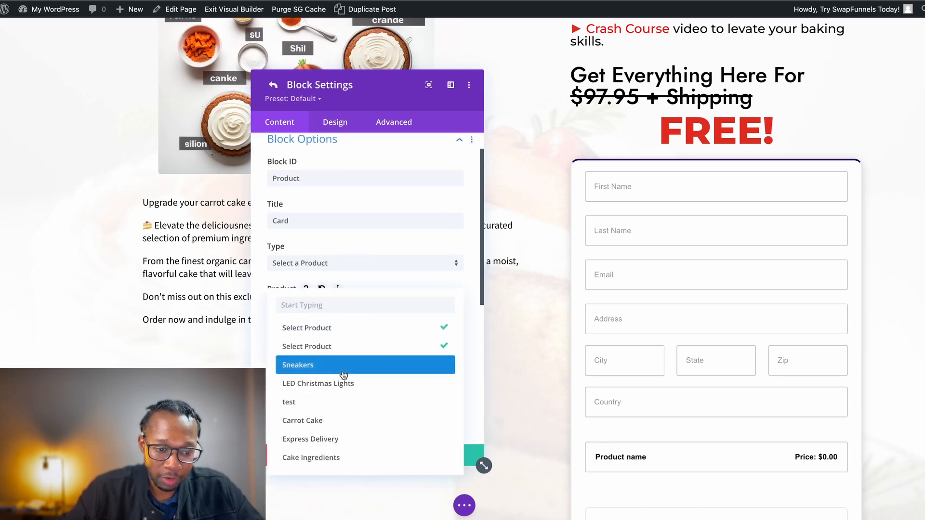
{"action": "left_click", "coordinate": [336, 459]}
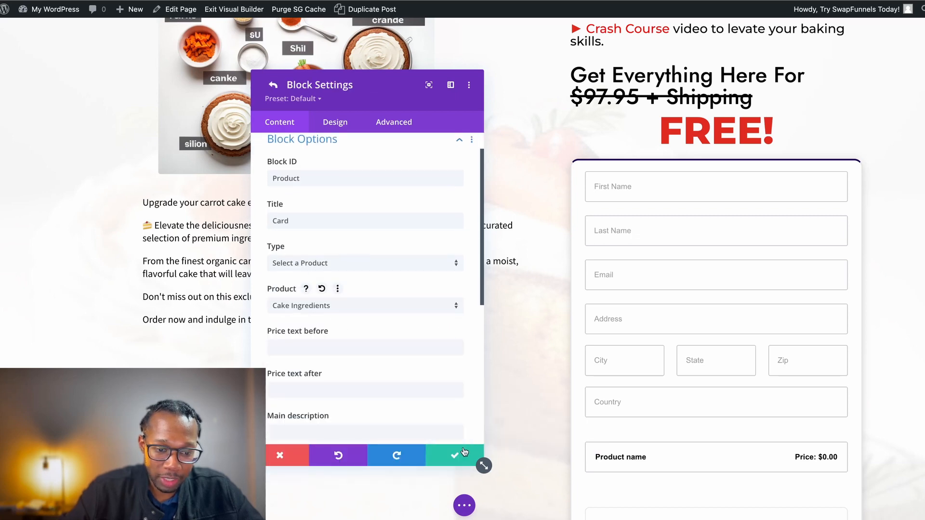
{"action": "left_click", "coordinate": [454, 457]}
{"action": "left_click", "coordinate": [458, 464]}
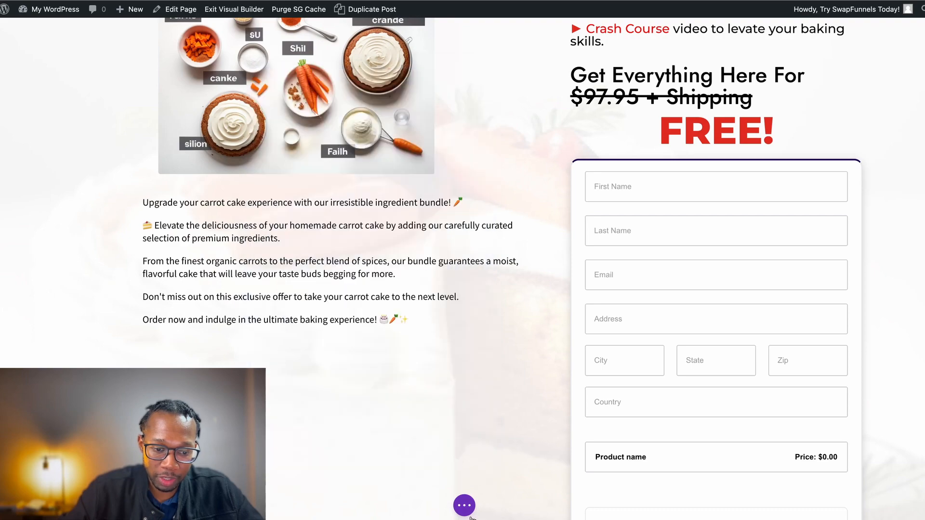
{"action": "scroll", "coordinate": [866, 318], "scroll_direction": "up", "scroll_amount": 1}
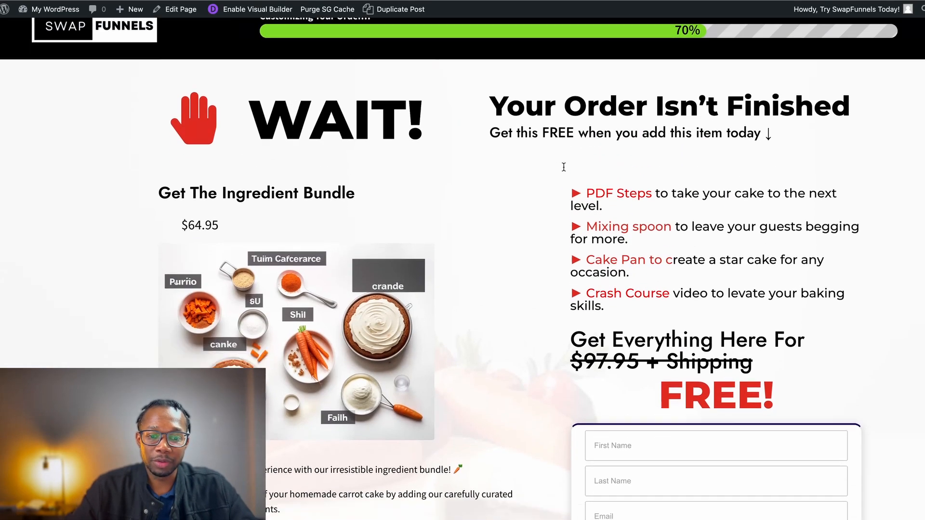
Check the product line and order total in the checkout form on the live upsell page
{"action": "scroll", "coordinate": [564, 167], "scroll_direction": "down", "scroll_amount": 15}
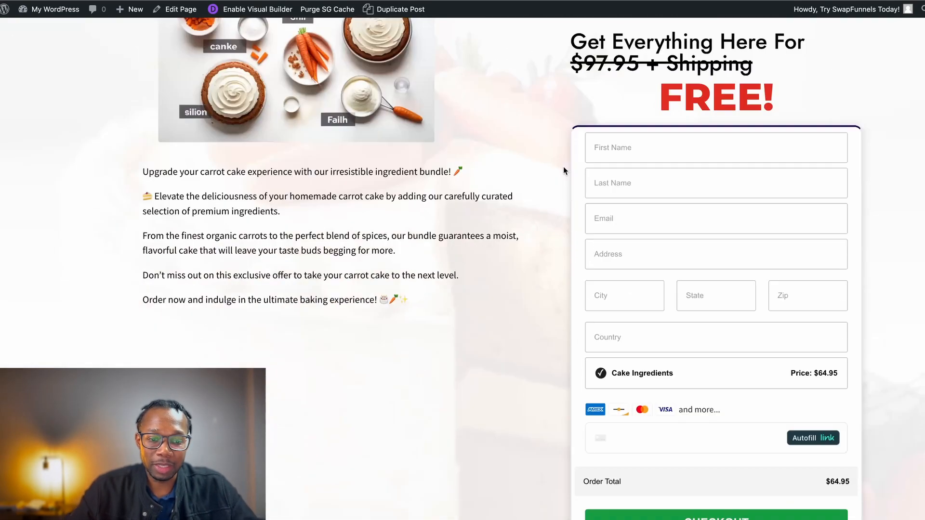
{"action": "scroll", "coordinate": [564, 169], "scroll_direction": "up", "scroll_amount": 6}
{"action": "scroll", "coordinate": [563, 167], "scroll_direction": "up", "scroll_amount": 4}
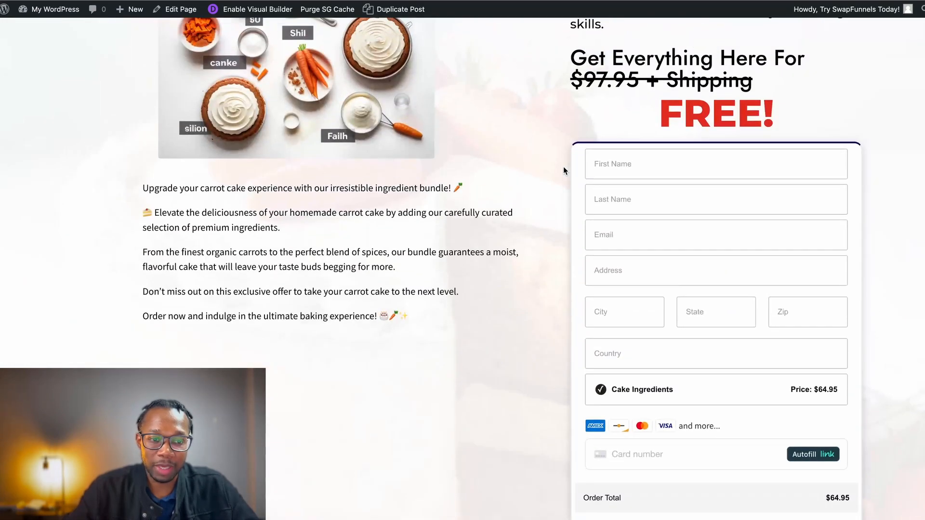
Open the upsell page in the visual builder and insert a Video module with its default video between the price and the bundle image
{"action": "left_click", "coordinate": [274, 14]}
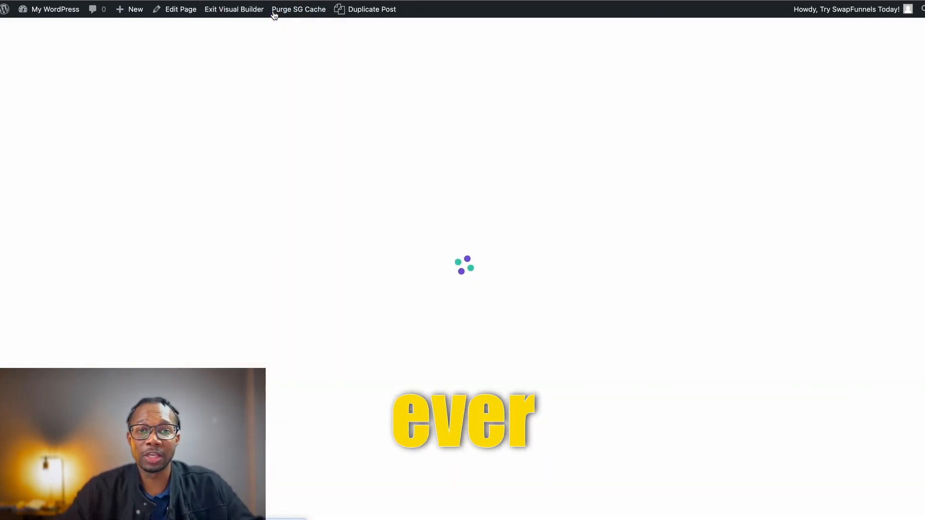
{"action": "scroll", "coordinate": [444, 302], "scroll_direction": "down", "scroll_amount": 5}
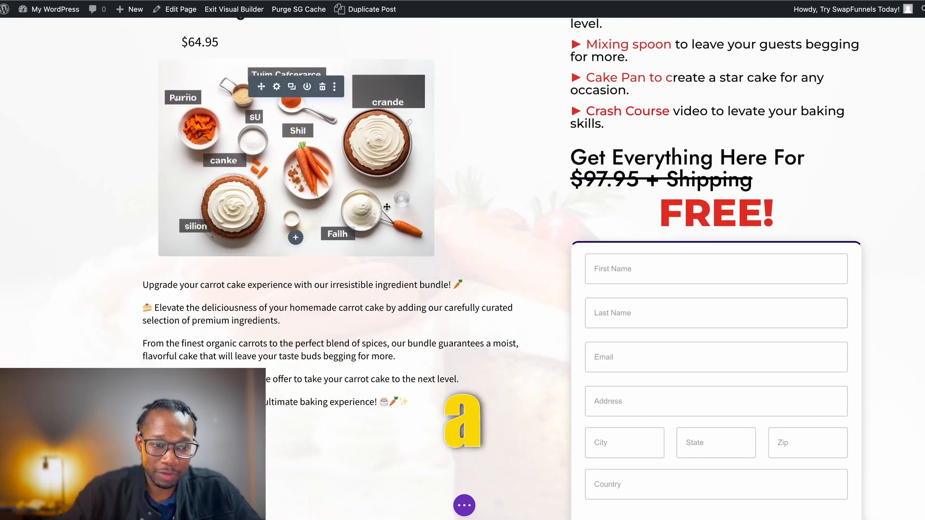
{"action": "scroll", "coordinate": [443, 302], "scroll_direction": "up", "scroll_amount": 3}
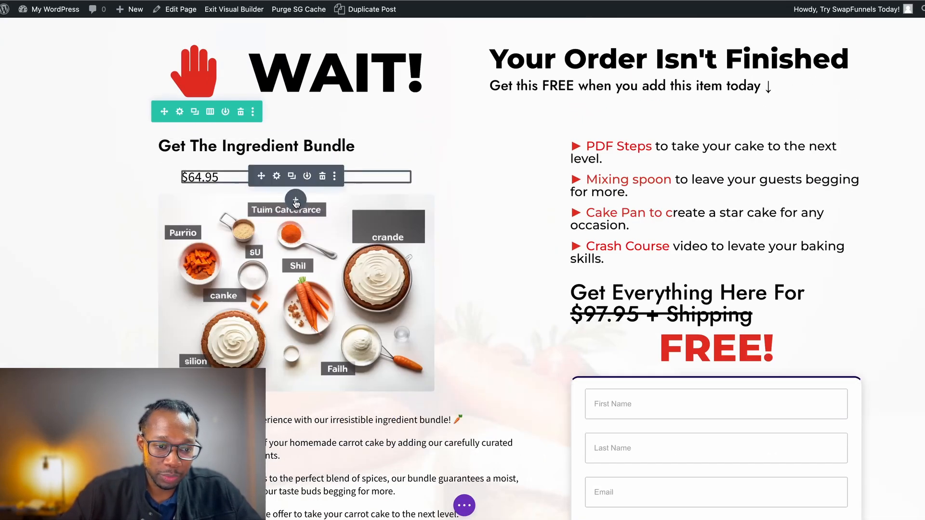
{"action": "left_click", "coordinate": [296, 201]}
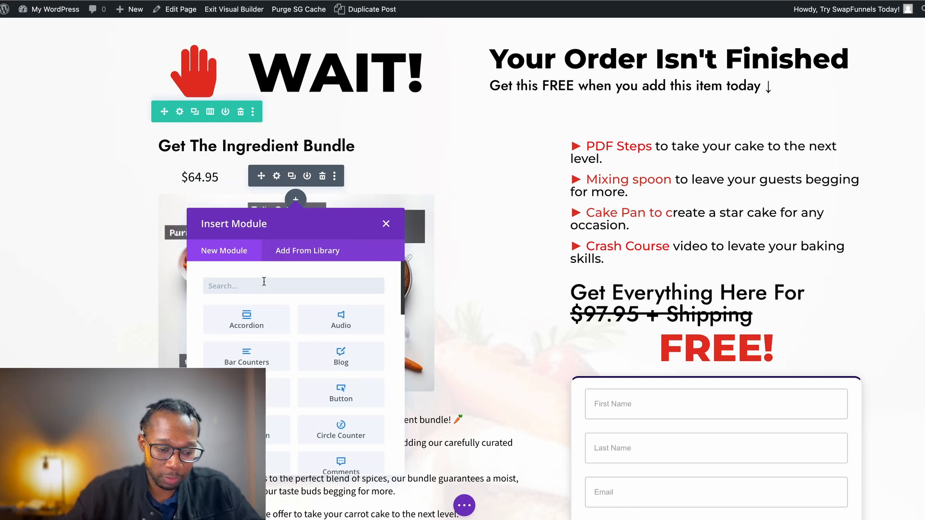
{"action": "type", "text": "vide"}
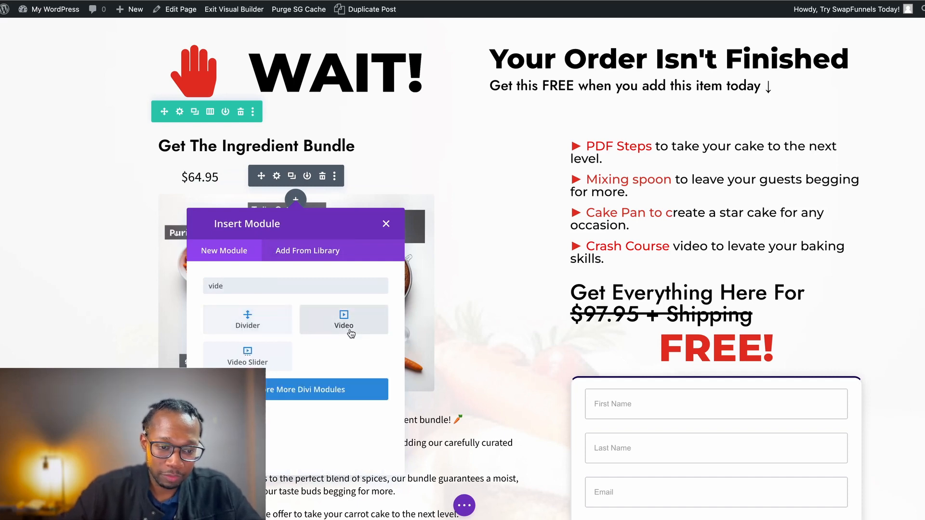
{"action": "left_click", "coordinate": [351, 331]}
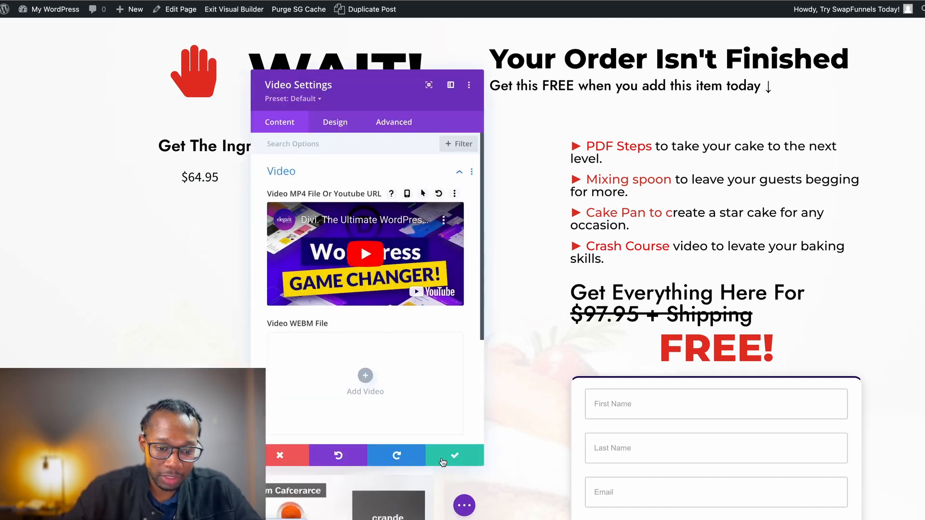
{"action": "left_click", "coordinate": [448, 461]}
Move the testimonial from below the checkout form to directly beneath the ingredient bundle description
{"action": "scroll", "coordinate": [381, 355], "scroll_direction": "down", "scroll_amount": 6}
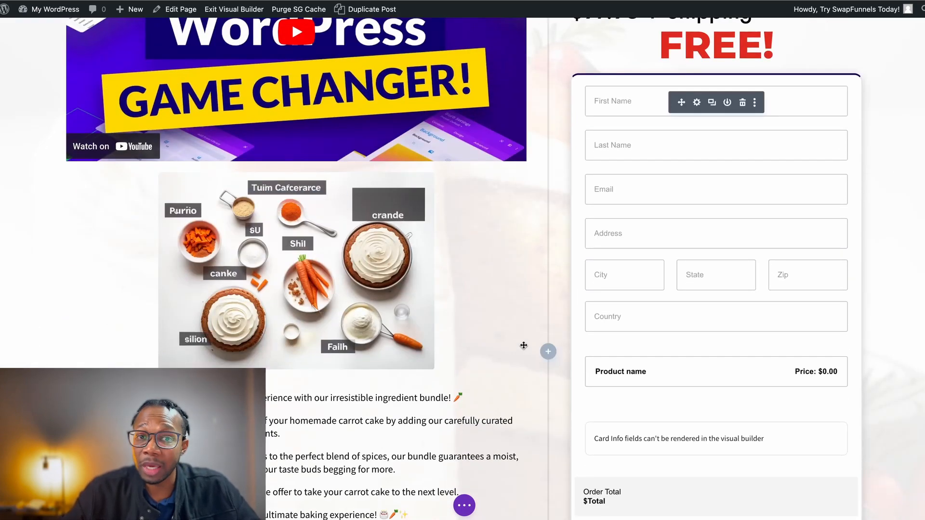
{"action": "scroll", "coordinate": [523, 346], "scroll_direction": "down", "scroll_amount": 6}
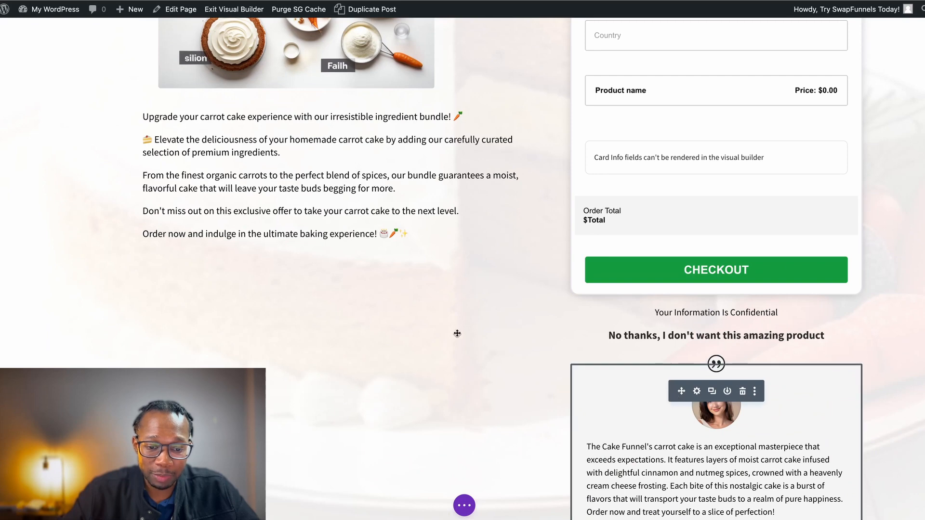
{"action": "scroll", "coordinate": [428, 320], "scroll_direction": "down", "scroll_amount": 2}
{"action": "mouse_move", "coordinate": [746, 345]}
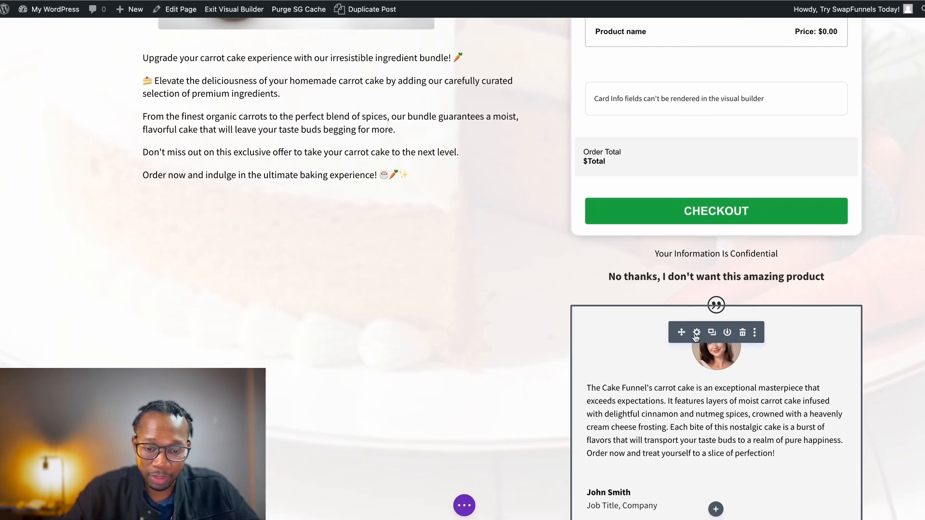
{"action": "left_click_drag", "start_coordinate": [682, 333], "coordinate": [271, 201]}
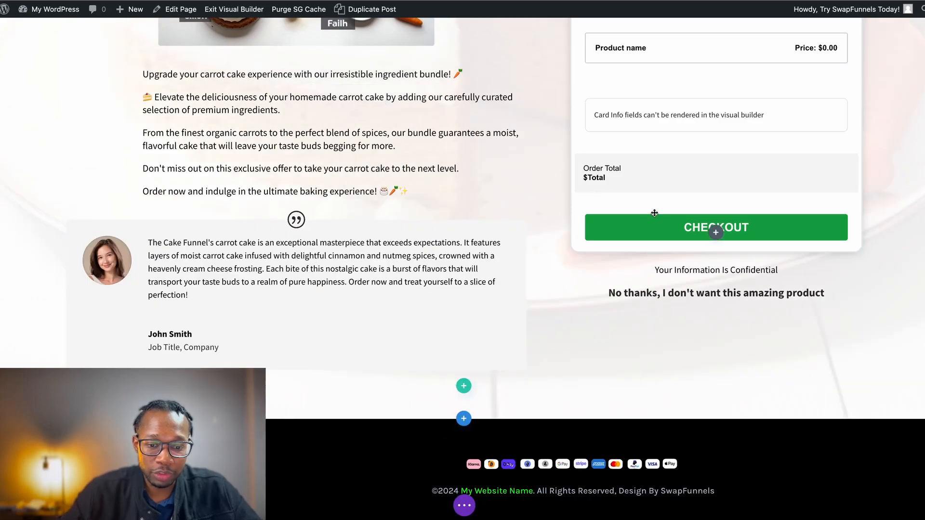
Switch the upsell page to phone view and examine the mobile layout from the header and video through the checkout form to the footer
{"action": "scroll", "coordinate": [704, 399], "scroll_direction": "up", "scroll_amount": 10}
{"action": "scroll", "coordinate": [662, 218], "scroll_direction": "down", "scroll_amount": 15}
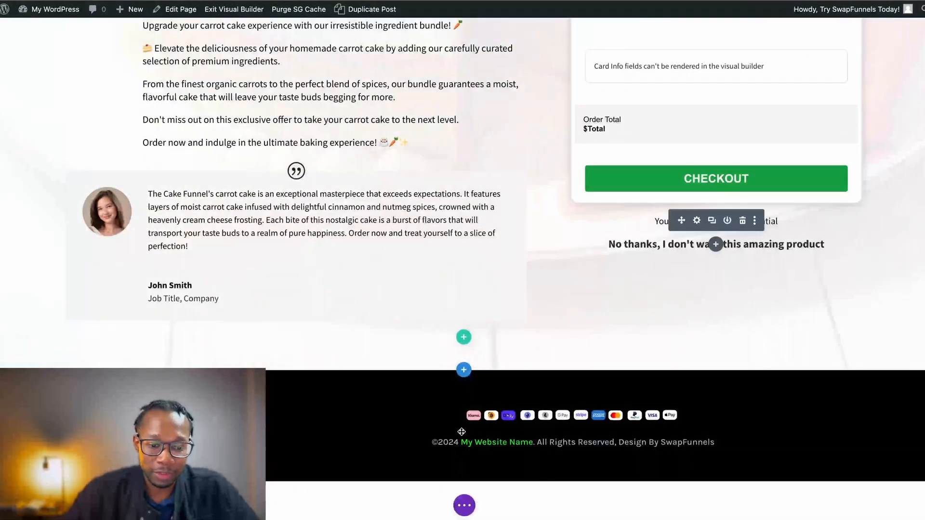
{"action": "left_click", "coordinate": [464, 505]}
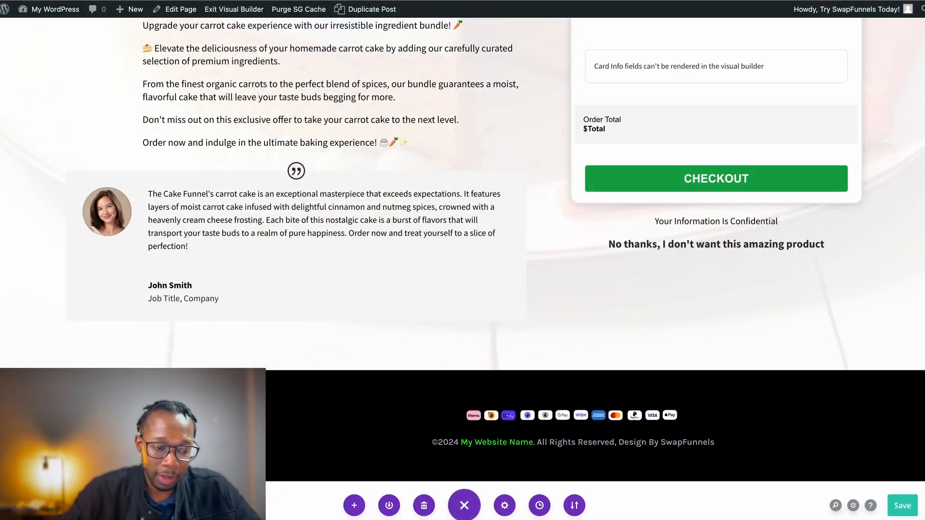
{"action": "left_click", "coordinate": [114, 505]}
{"action": "scroll", "coordinate": [473, 190], "scroll_direction": "up", "scroll_amount": 15}
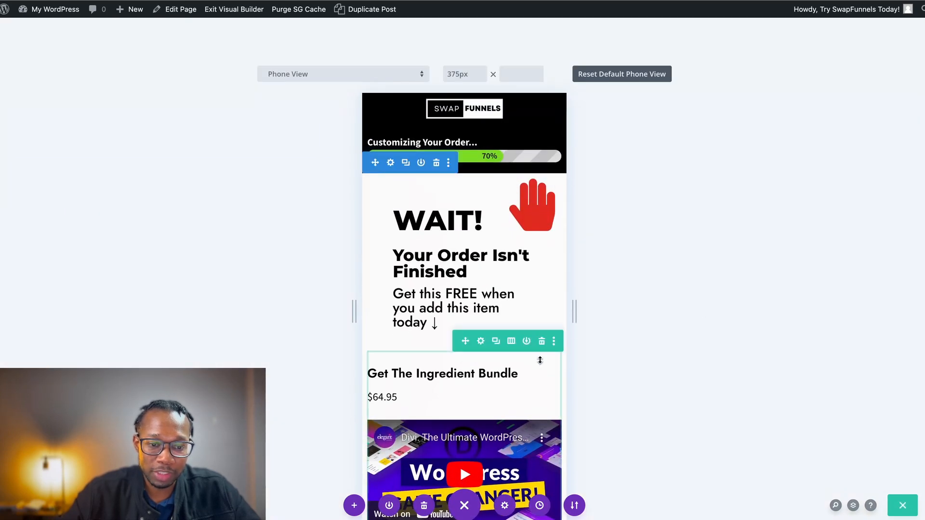
{"action": "scroll", "coordinate": [541, 359], "scroll_direction": "down", "scroll_amount": 5}
{"action": "scroll", "coordinate": [559, 400], "scroll_direction": "down", "scroll_amount": 15}
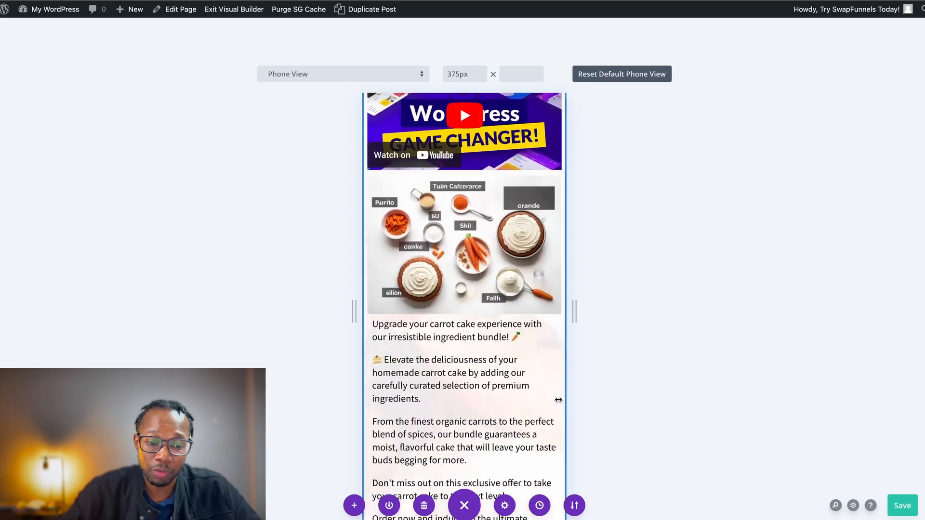
{"action": "scroll", "coordinate": [559, 400], "scroll_direction": "down", "scroll_amount": 10}
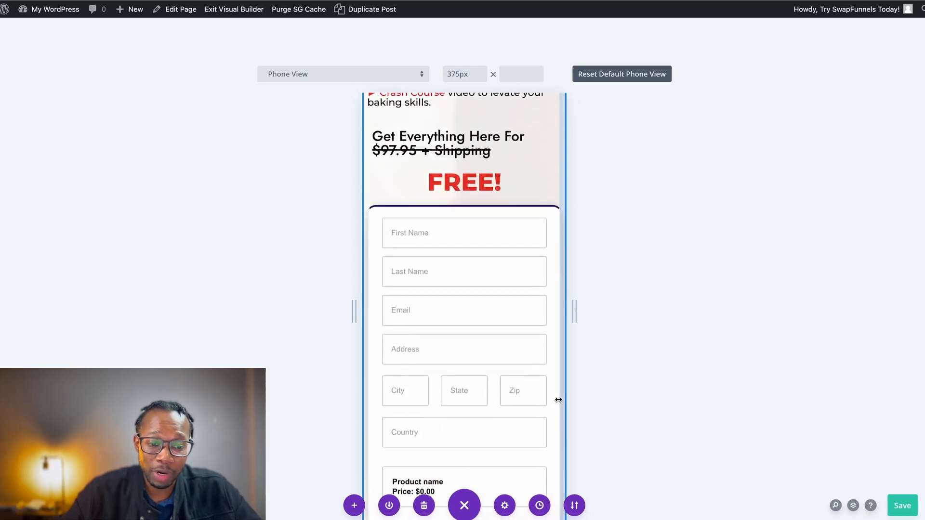
{"action": "scroll", "coordinate": [559, 400], "scroll_direction": "up", "scroll_amount": 9}
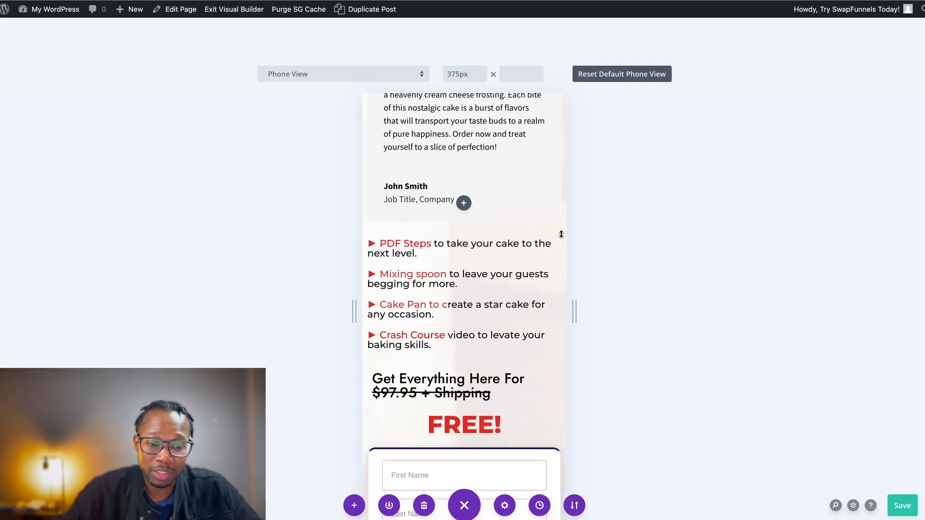
{"action": "scroll", "coordinate": [485, 429], "scroll_direction": "down", "scroll_amount": 15}
{"action": "scroll", "coordinate": [482, 434], "scroll_direction": "up", "scroll_amount": 2}
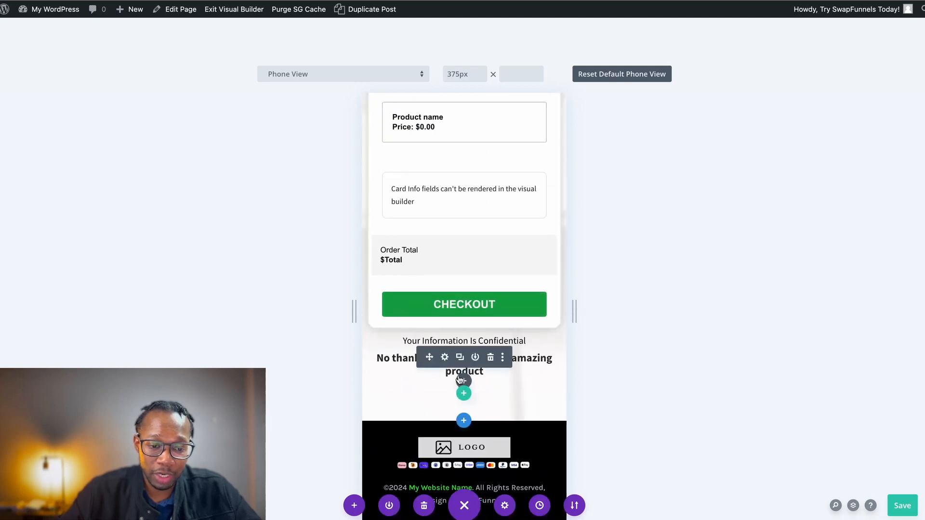